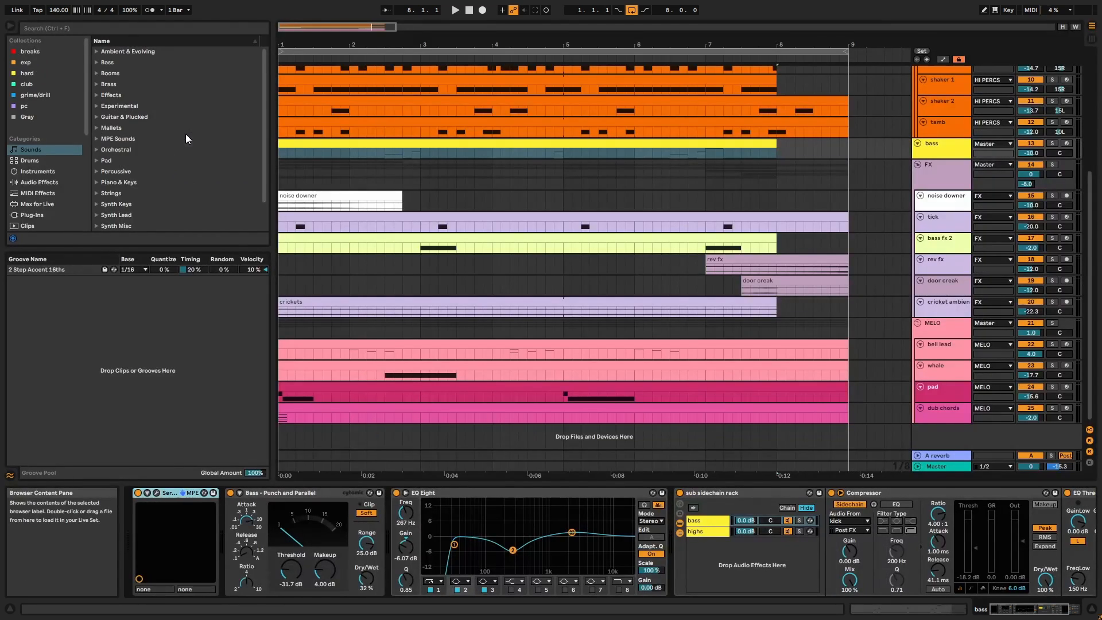
- Solo the kick track, play it back from its clip, and unsolo it
{"action": "scroll", "coordinate": [650, 206], "scroll_direction": "up", "scroll_amount": 5}
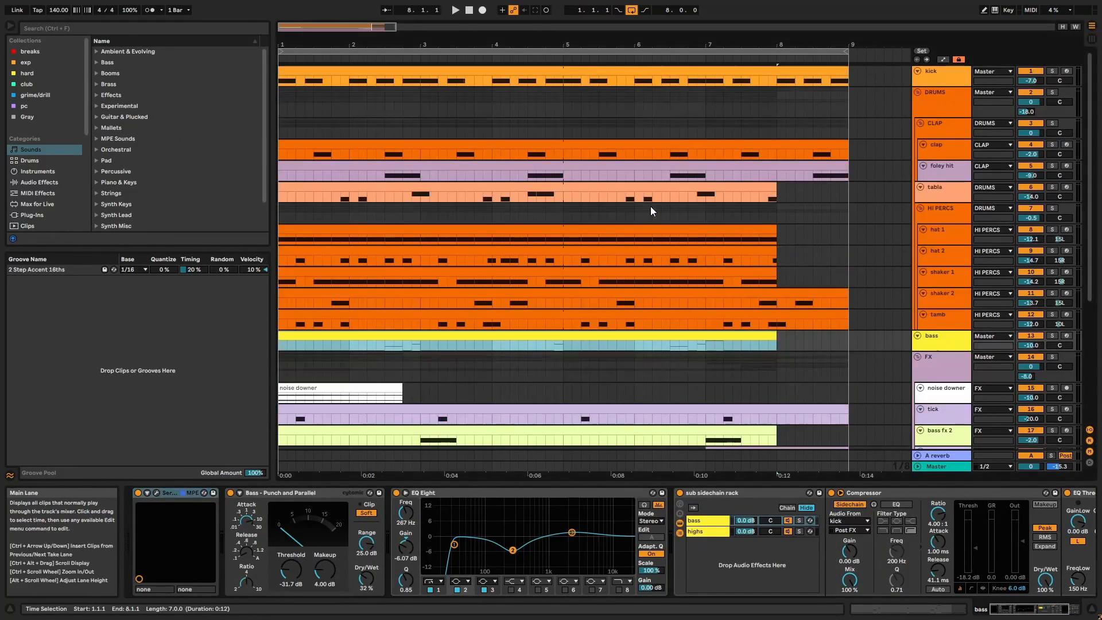
{"action": "left_click", "coordinate": [1052, 71]}
{"action": "left_click", "coordinate": [761, 68]}
{"action": "key", "text": "space"}
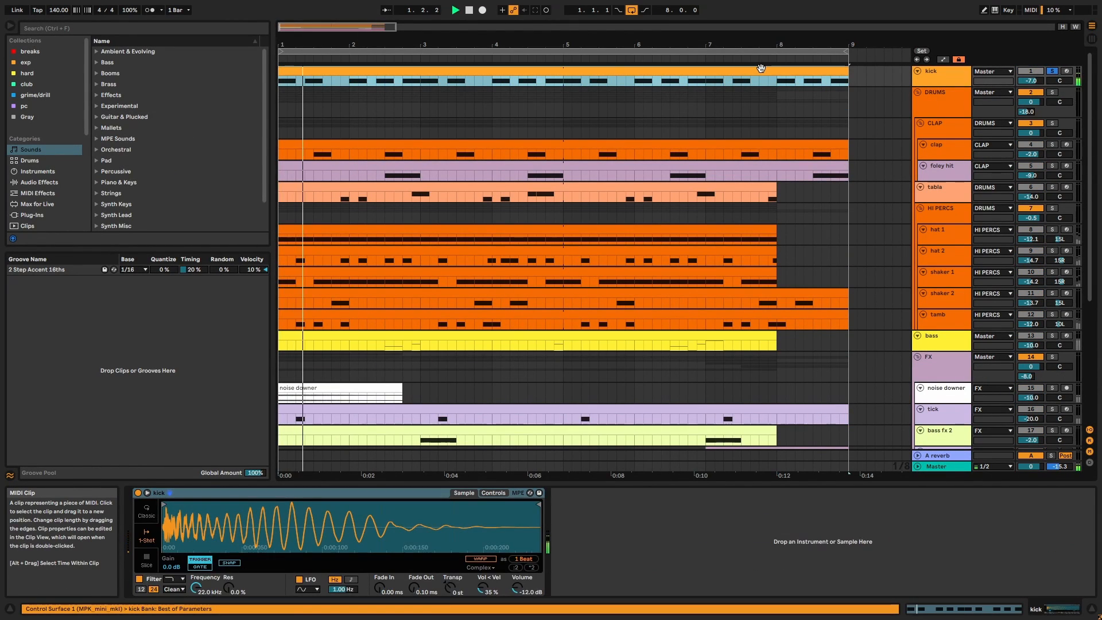
{"action": "left_click", "coordinate": [1051, 72]}
- Inspect the kick clip's MIDI notes, return to the arrangement with playback stopped, and select the kick track
{"action": "double_click", "coordinate": [810, 72]}
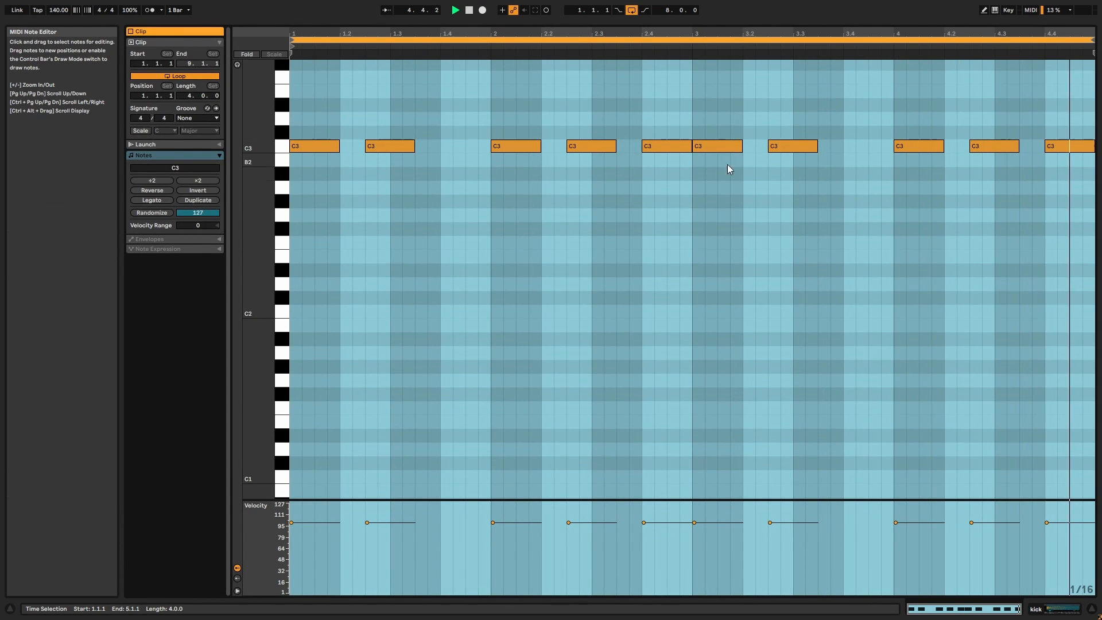
{"action": "key", "text": "shift+Tab"}
{"action": "key", "text": "space"}
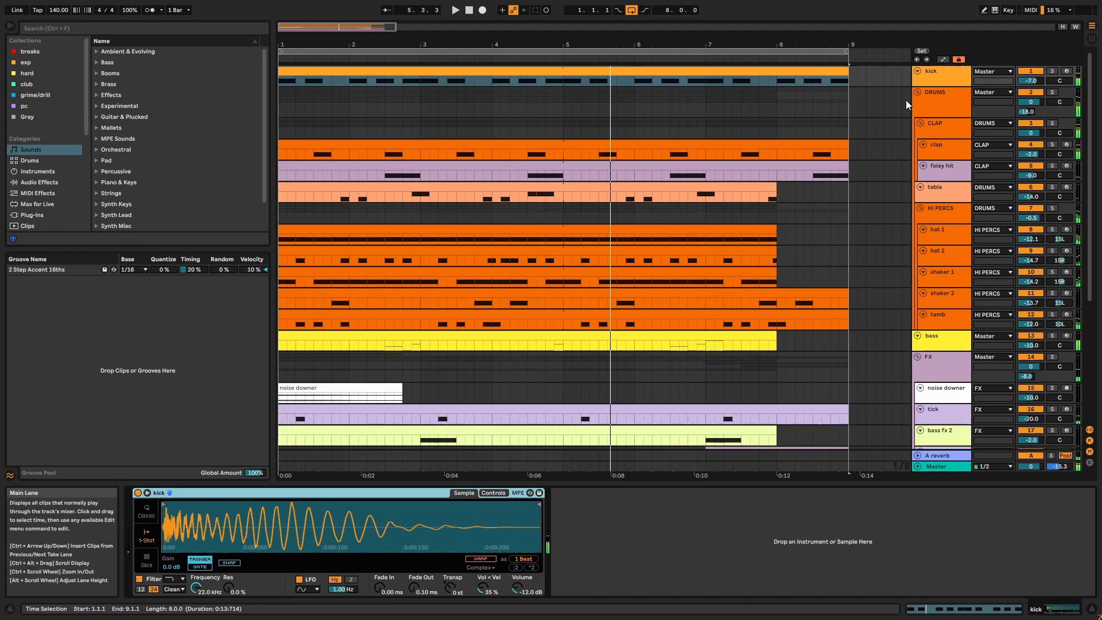
{"action": "left_click", "coordinate": [938, 78]}
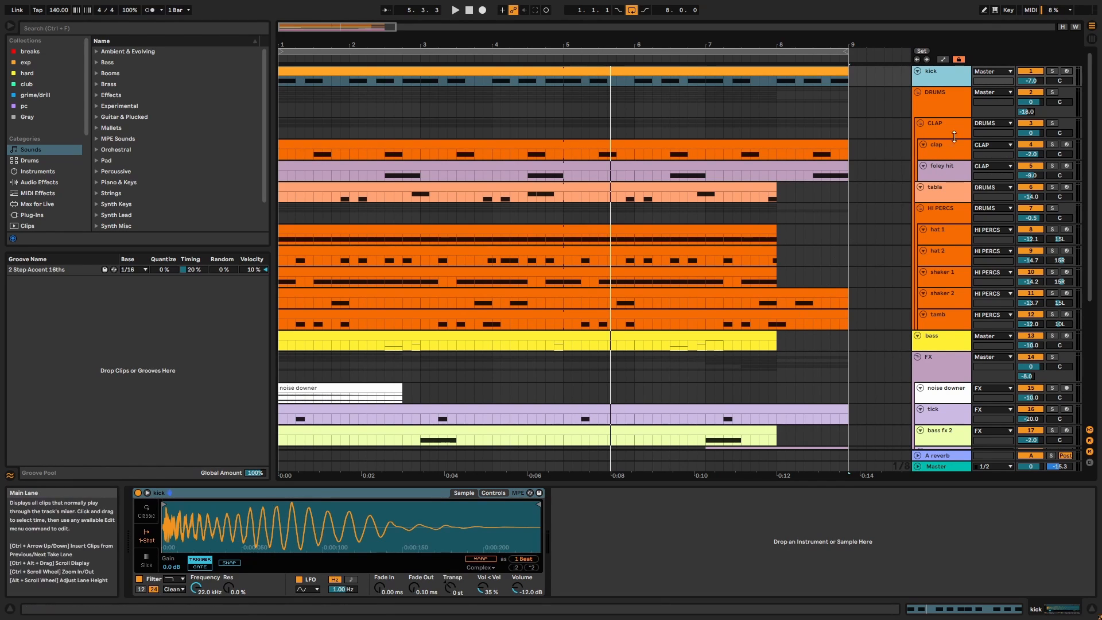
- Solo the DRUMS group and play it back from the start of the arrangement
{"action": "left_click", "coordinate": [939, 112]}
{"action": "left_click", "coordinate": [1052, 93]}
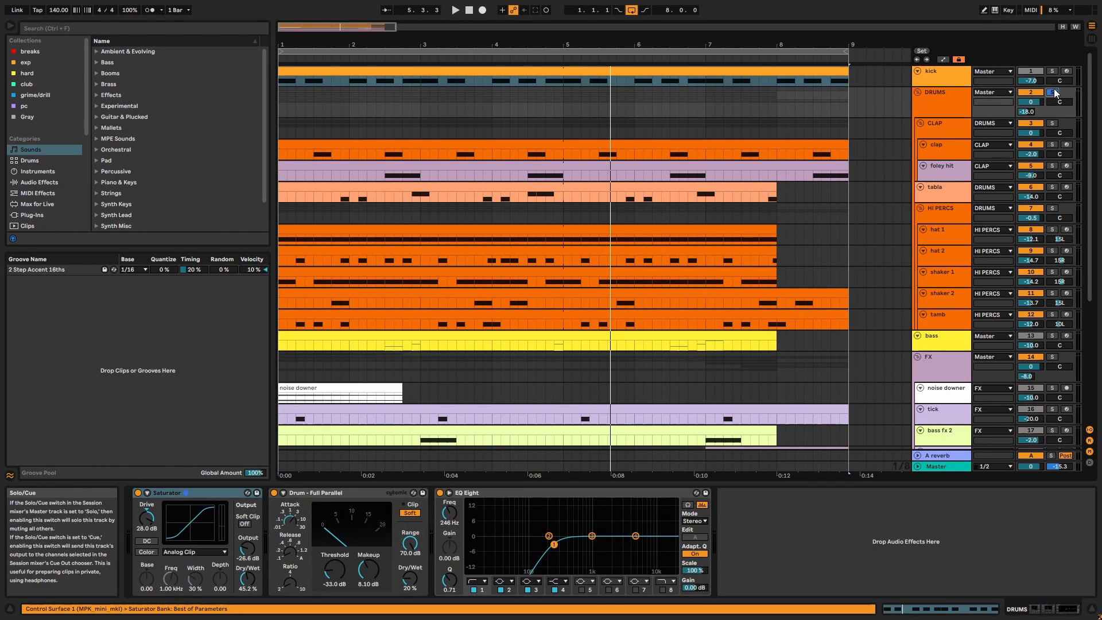
{"action": "left_click", "coordinate": [840, 142]}
{"action": "key", "text": "space"}
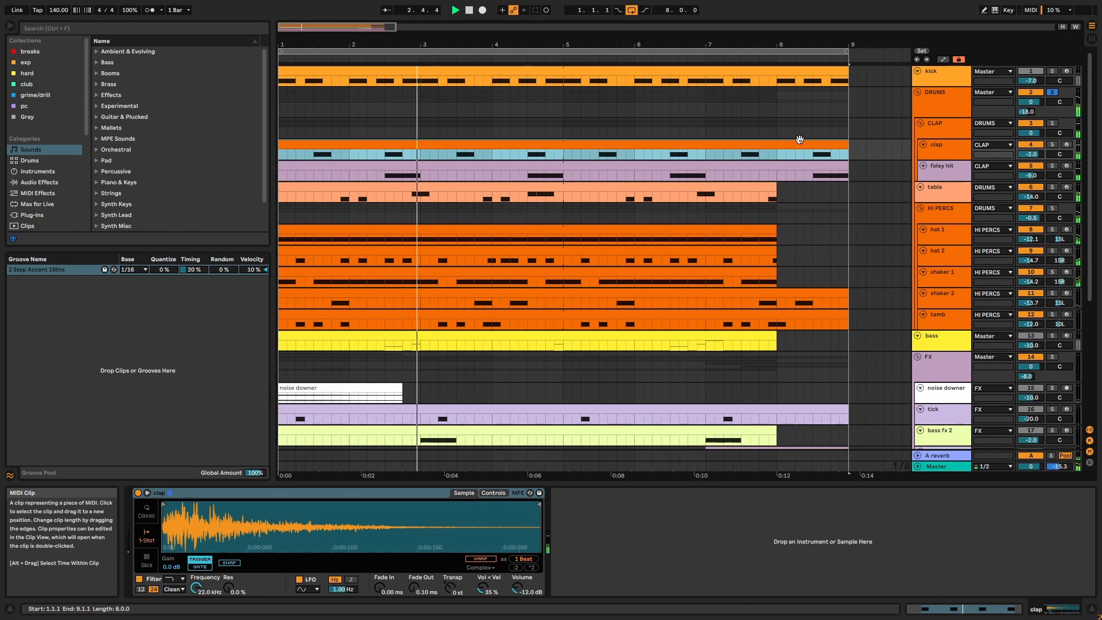
{"action": "key", "text": "space"}
- Play the CLAP group in solo and view the samples on its clap and foley hit tracks
{"action": "left_click", "coordinate": [955, 124]}
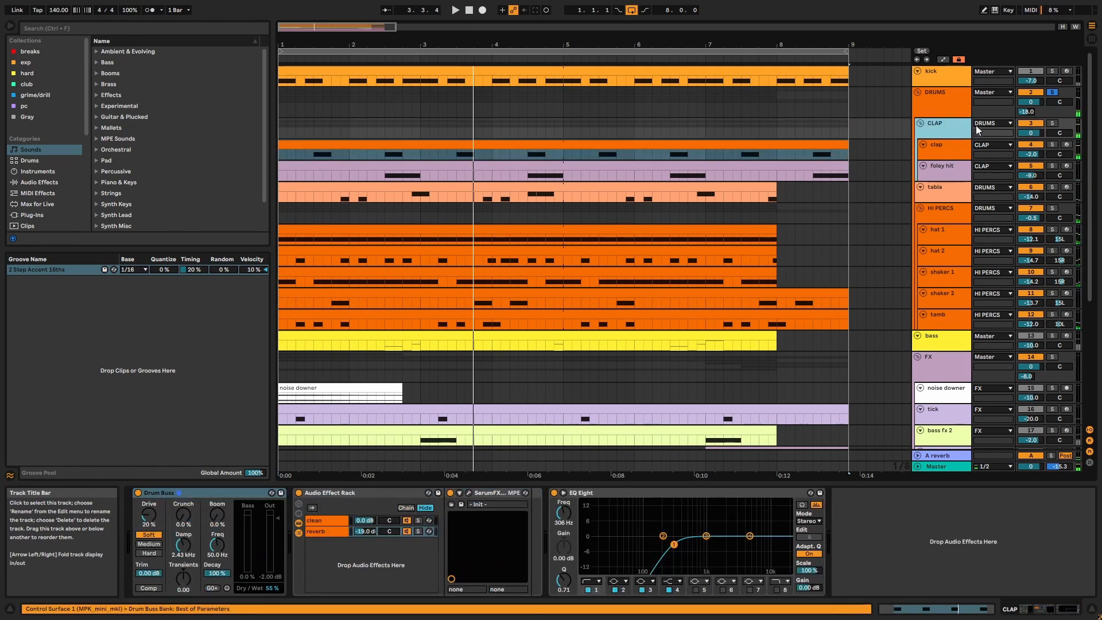
{"action": "left_click", "coordinate": [1051, 123]}
{"action": "left_click", "coordinate": [804, 144]}
{"action": "key", "text": "space"}
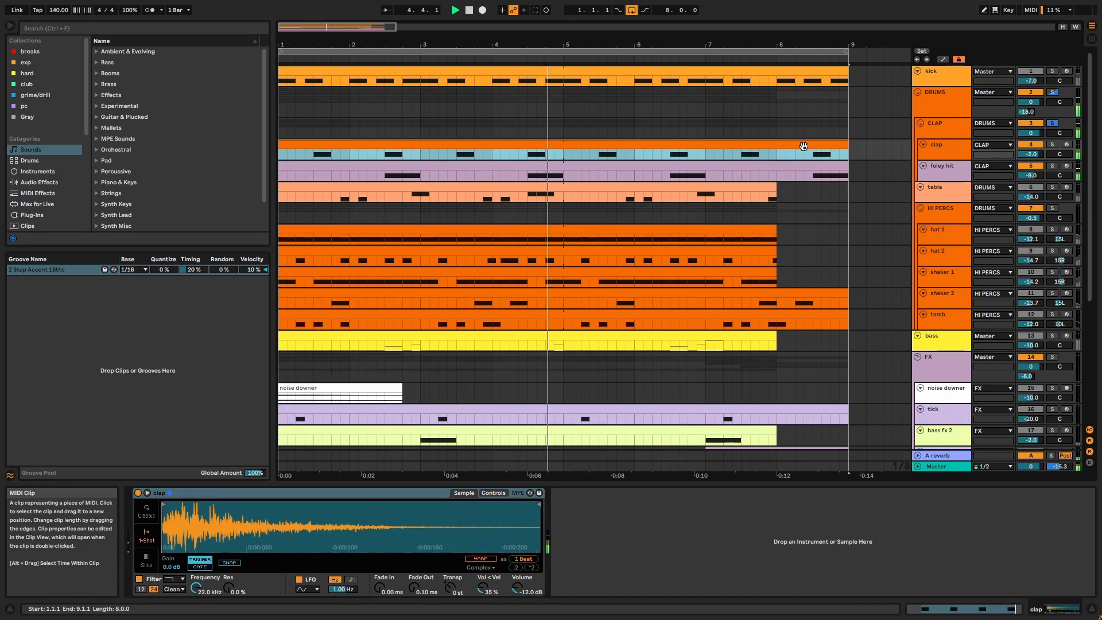
{"action": "key", "text": "space"}
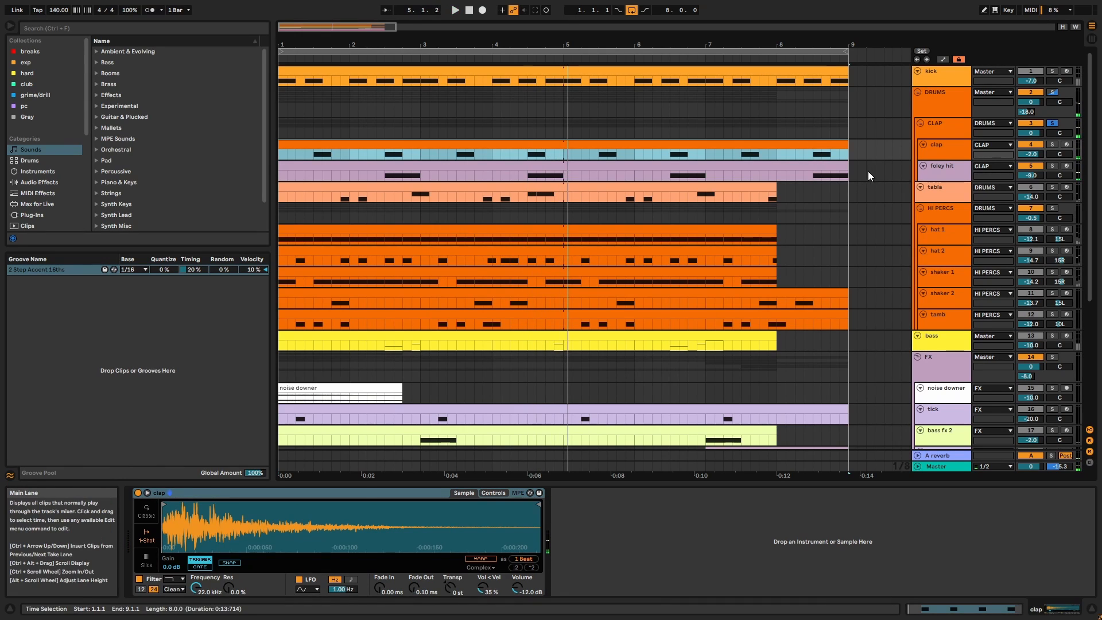
{"action": "left_click", "coordinate": [958, 156]}
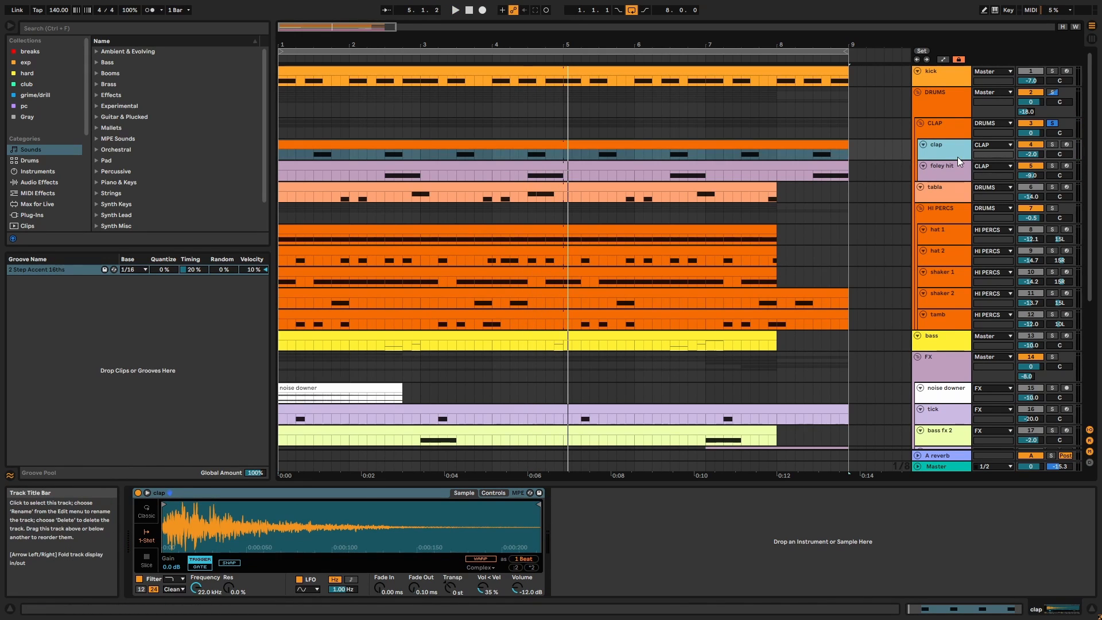
{"action": "key", "text": "Down"}
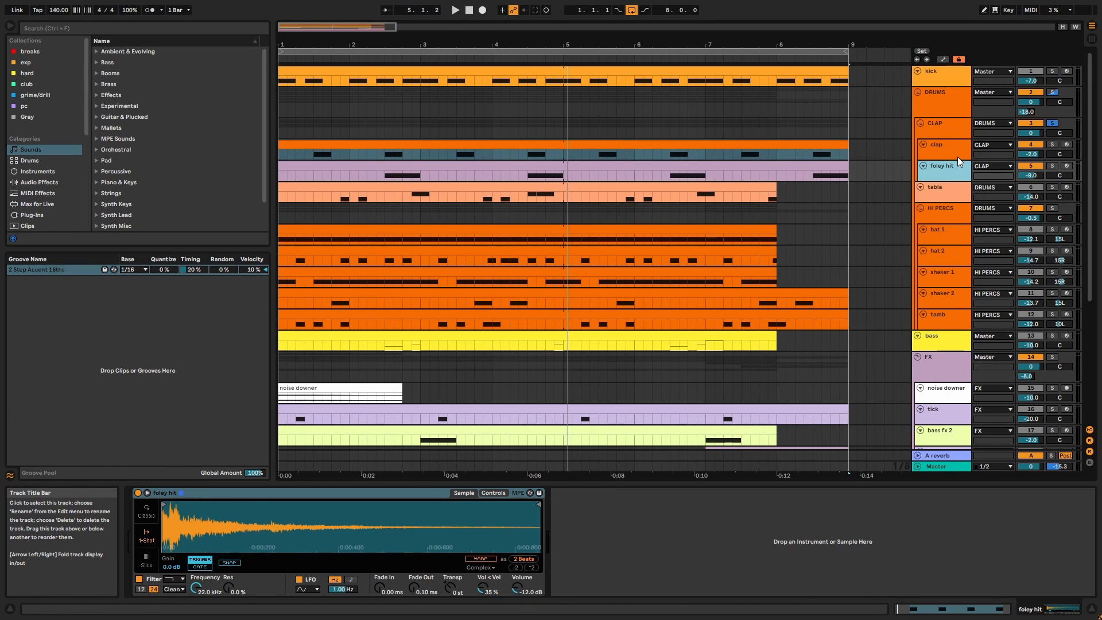
- Display the CLAP group's effects and inspect the clean and reverb chains of its Audio Effect Rack
{"action": "left_click", "coordinate": [954, 127]}
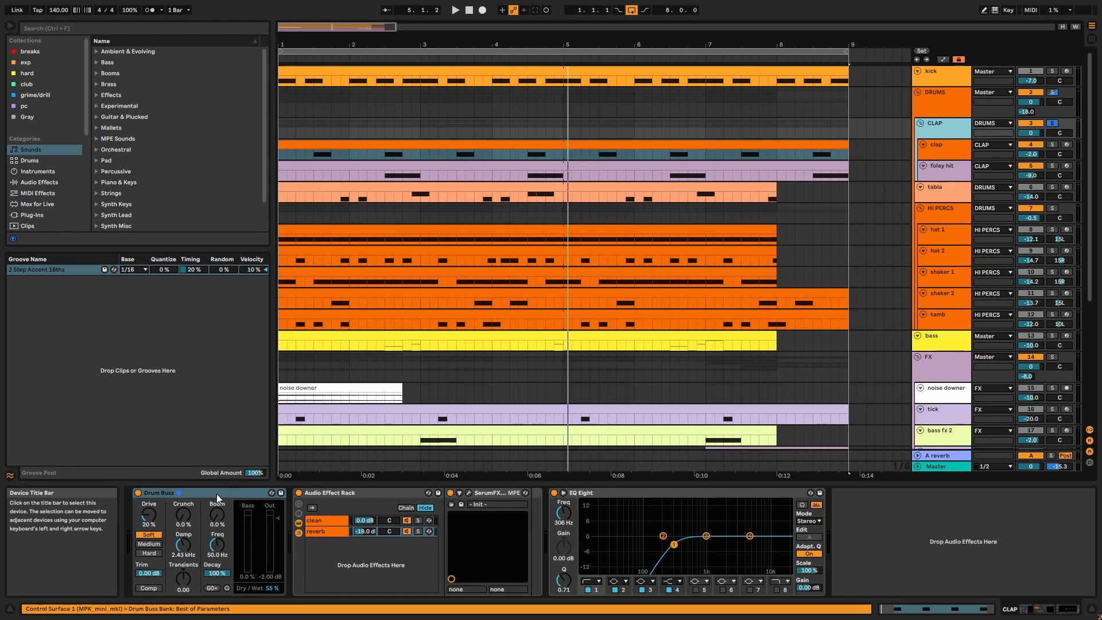
{"action": "left_click", "coordinate": [333, 493]}
{"action": "left_click", "coordinate": [323, 515]}
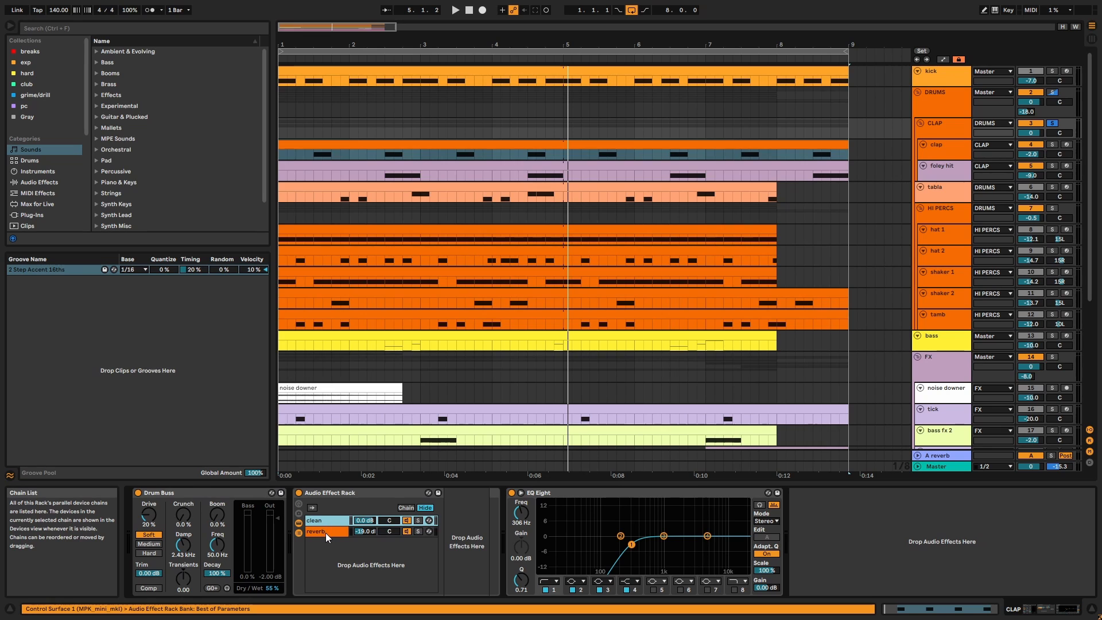
{"action": "left_click", "coordinate": [325, 533]}
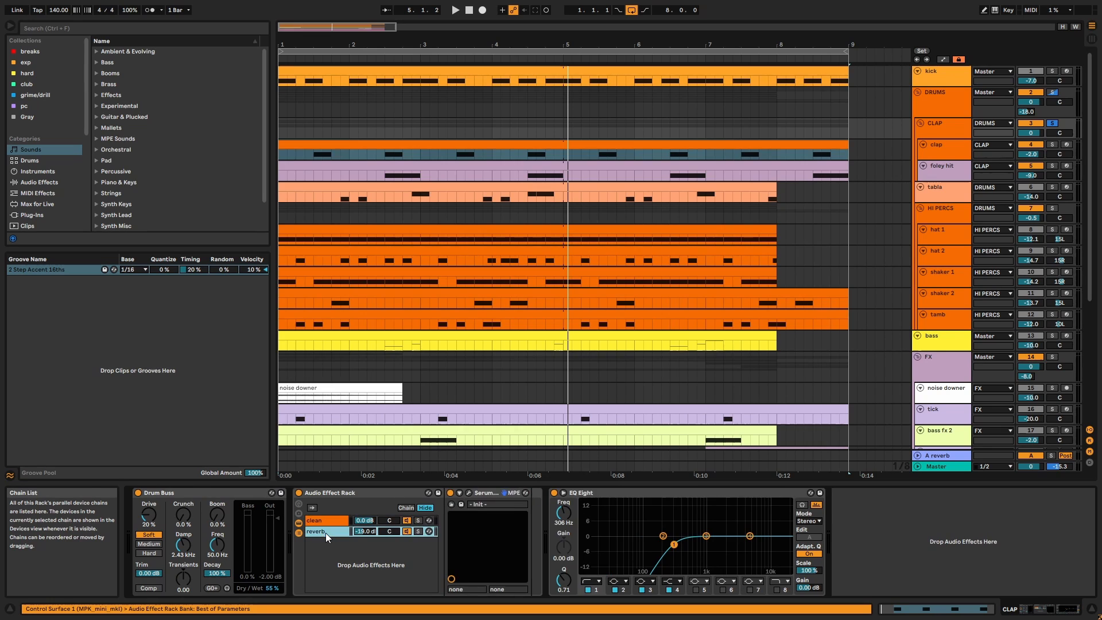
- Examine the SerumFX reverb settings in the reverb chain, close the plug-in window, and select the CLAP group's EQ Eight
{"action": "left_click", "coordinate": [468, 493]}
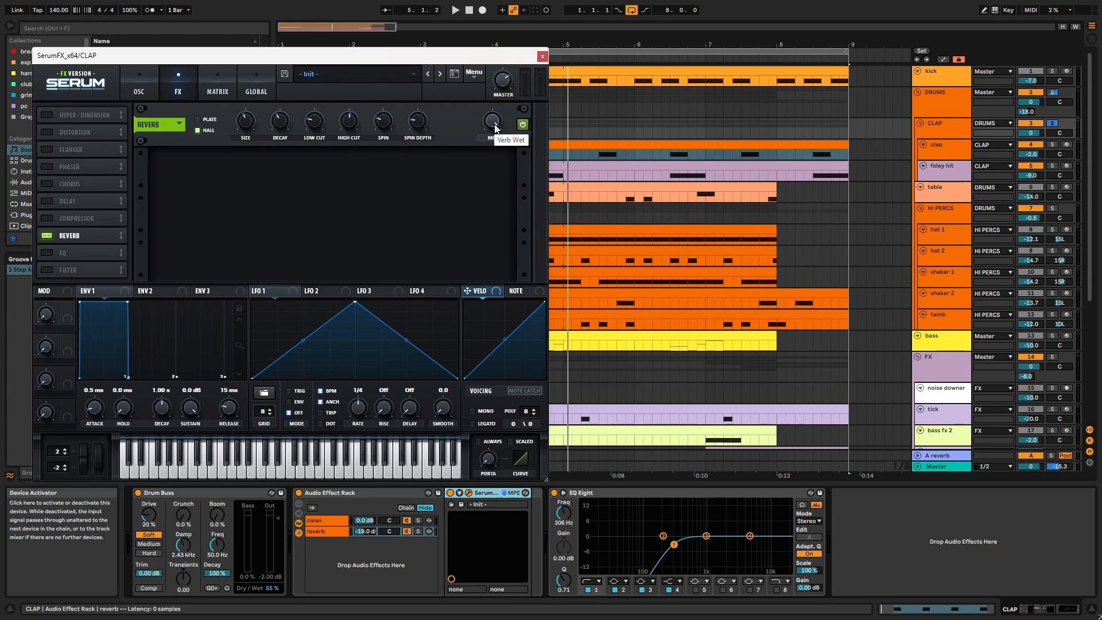
{"action": "left_click", "coordinate": [542, 56]}
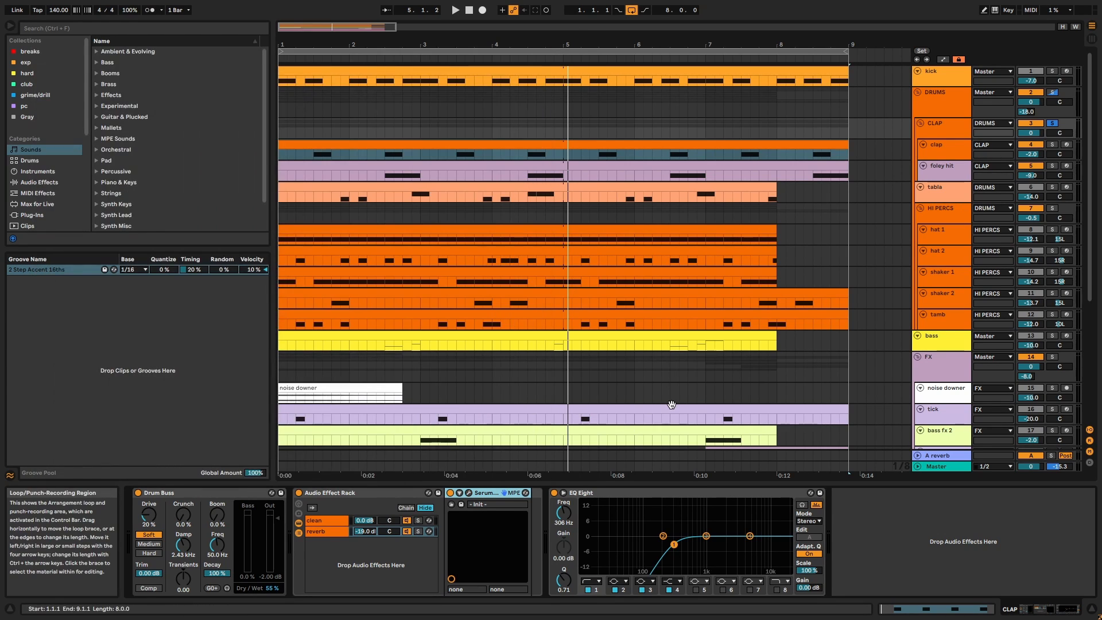
{"action": "left_click", "coordinate": [668, 490]}
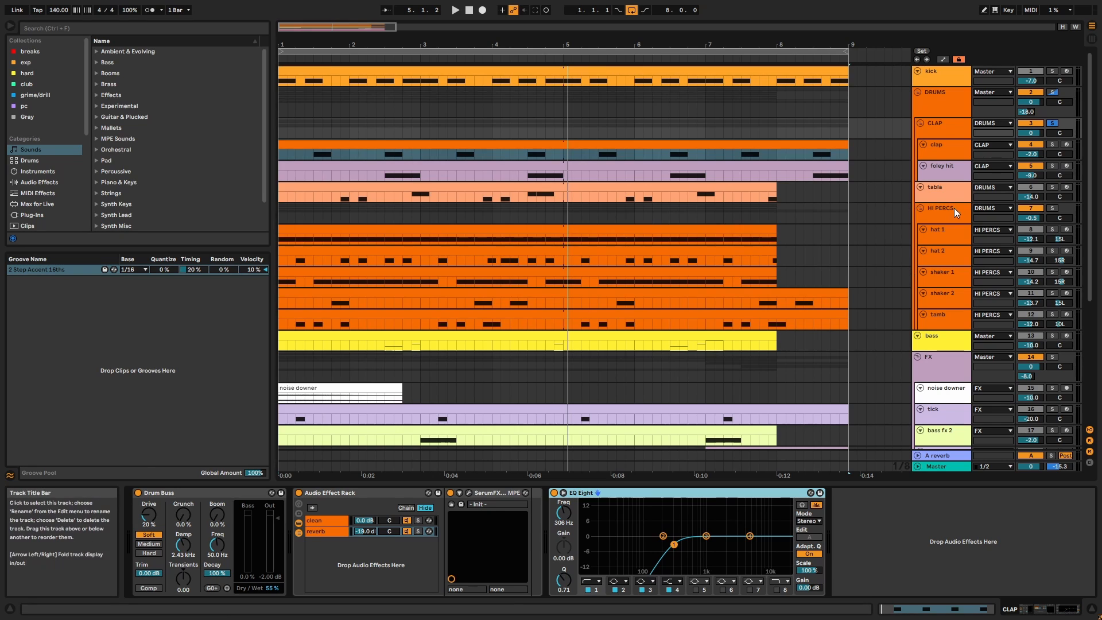
- Show the tabla track's Drum Rack, play the track in solo, and unsolo it
{"action": "left_click", "coordinate": [953, 191]}
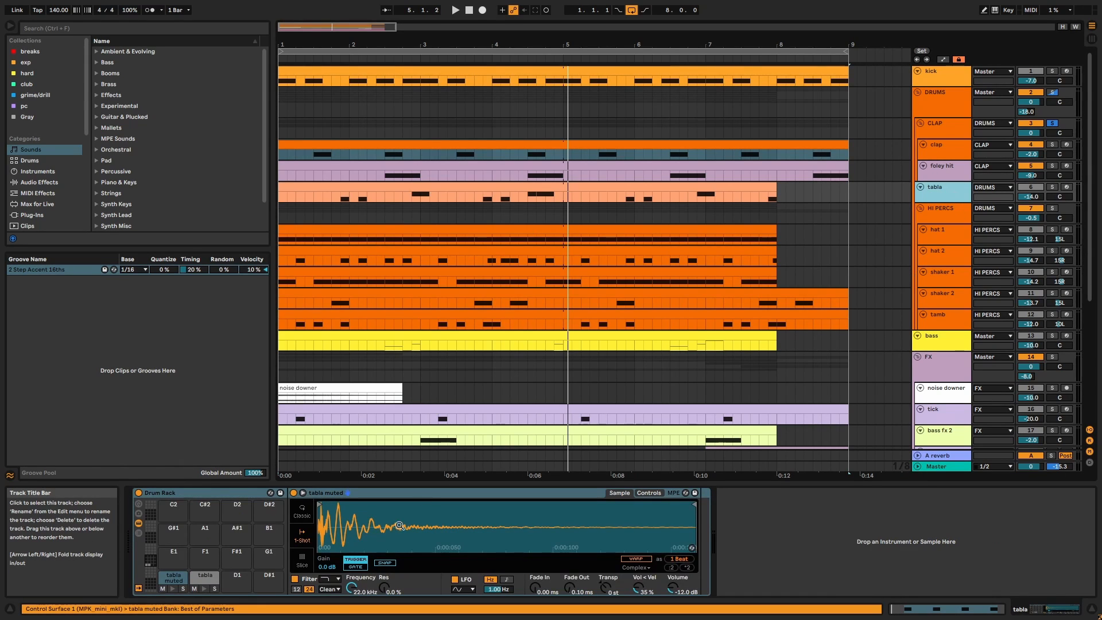
{"action": "left_click", "coordinate": [1053, 188]}
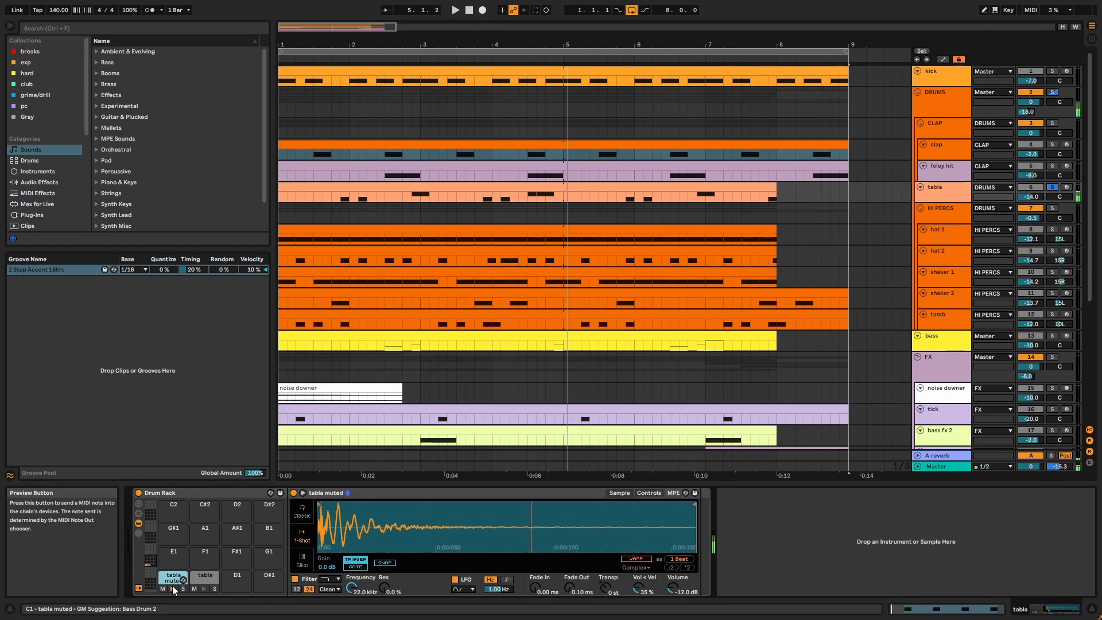
{"action": "key", "text": "space"}
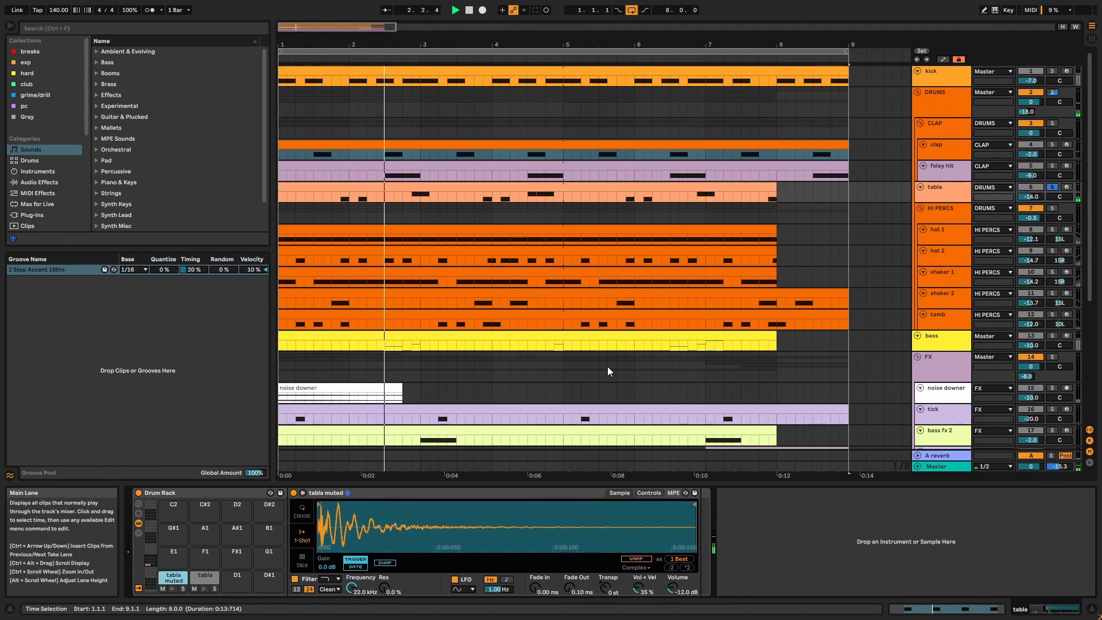
{"action": "left_click", "coordinate": [1053, 186]}
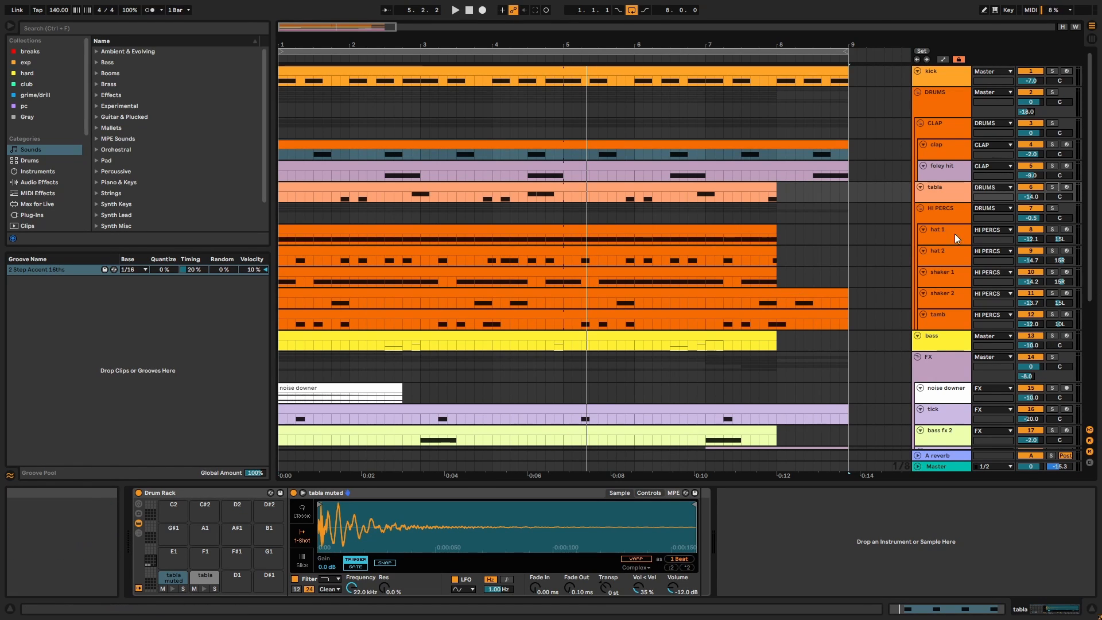
- Solo the HI PERCS group and play it back from the start of the hat 1 clip
{"action": "left_click", "coordinate": [961, 217]}
{"action": "left_click", "coordinate": [1054, 209]}
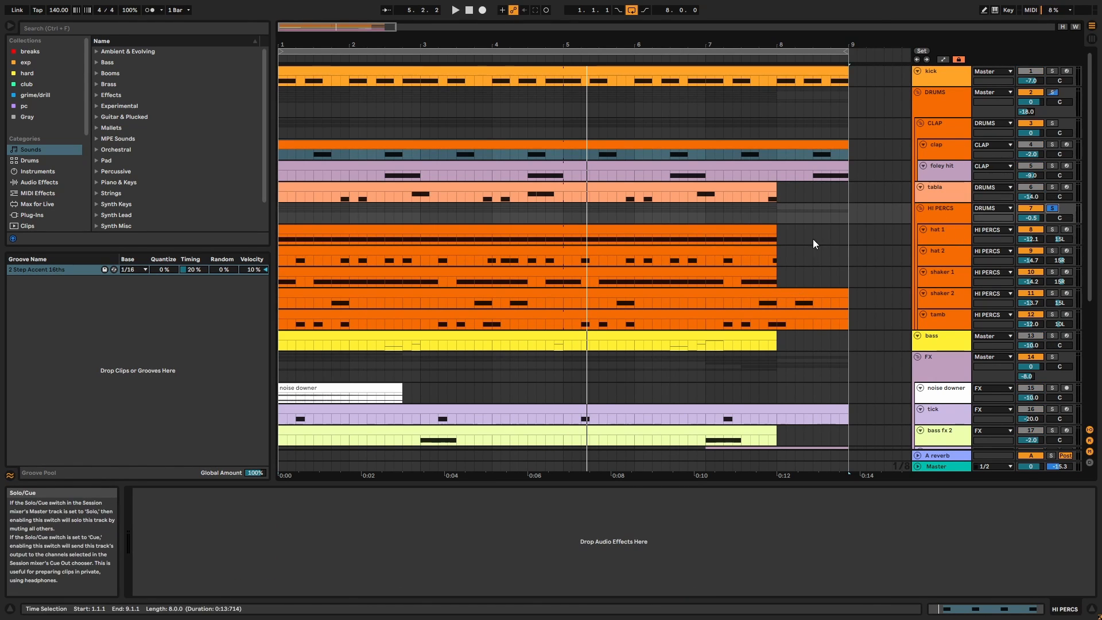
{"action": "left_click", "coordinate": [739, 227]}
{"action": "key", "text": "space"}
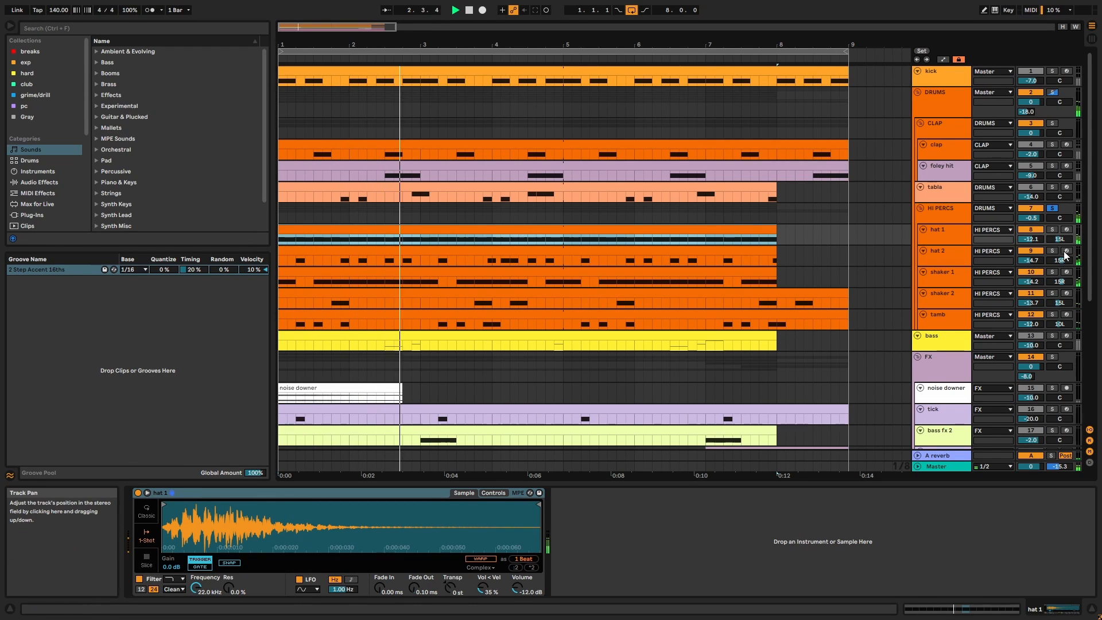
- Solo hat 1, shaker 1, shaker 2 and tamb one after another to hear each part
{"action": "left_click", "coordinate": [1052, 230]}
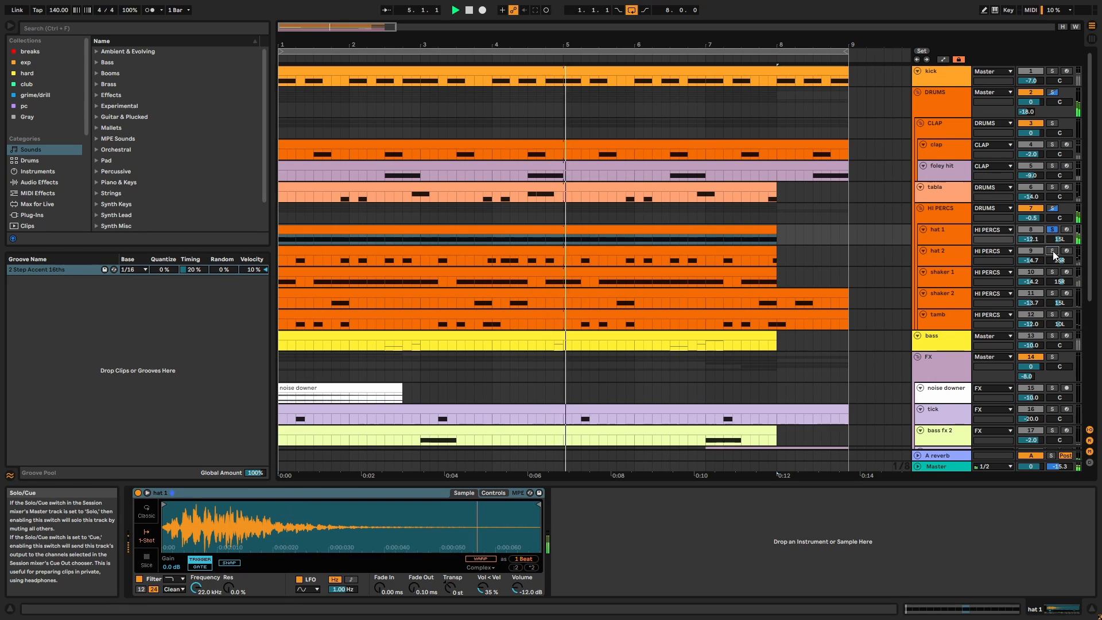
{"action": "left_click", "coordinate": [1053, 271]}
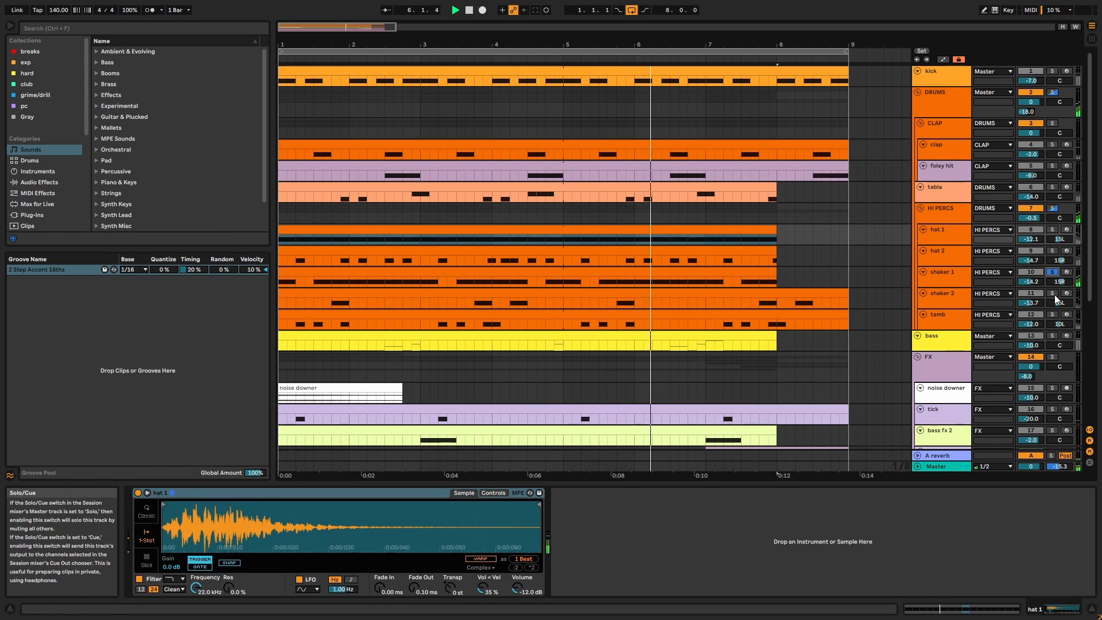
{"action": "left_click", "coordinate": [1054, 294]}
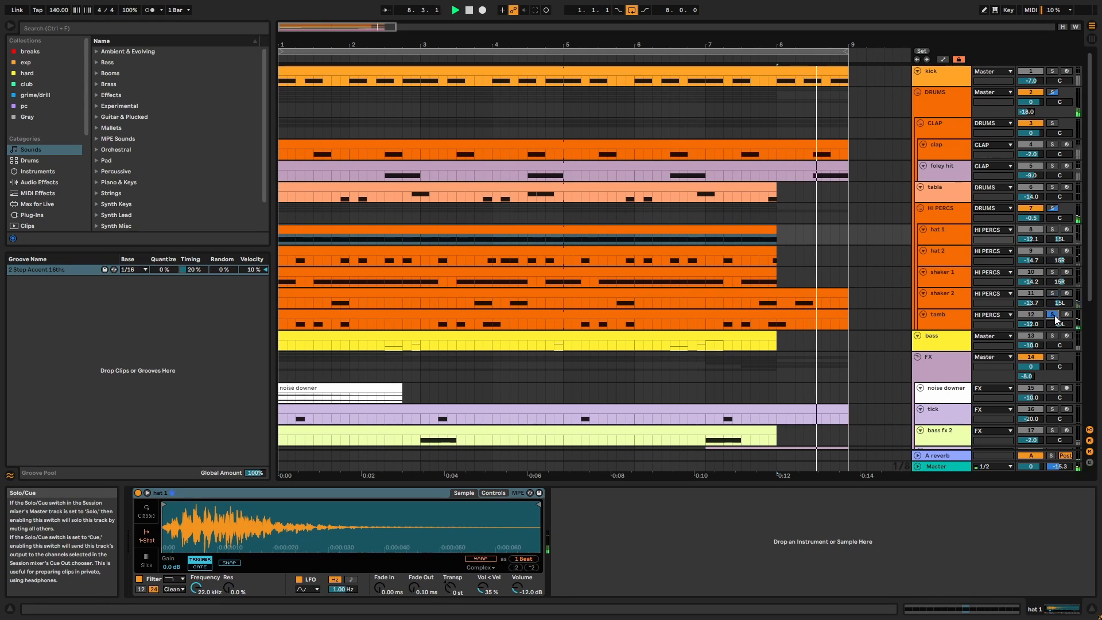
{"action": "left_click", "coordinate": [1054, 315]}
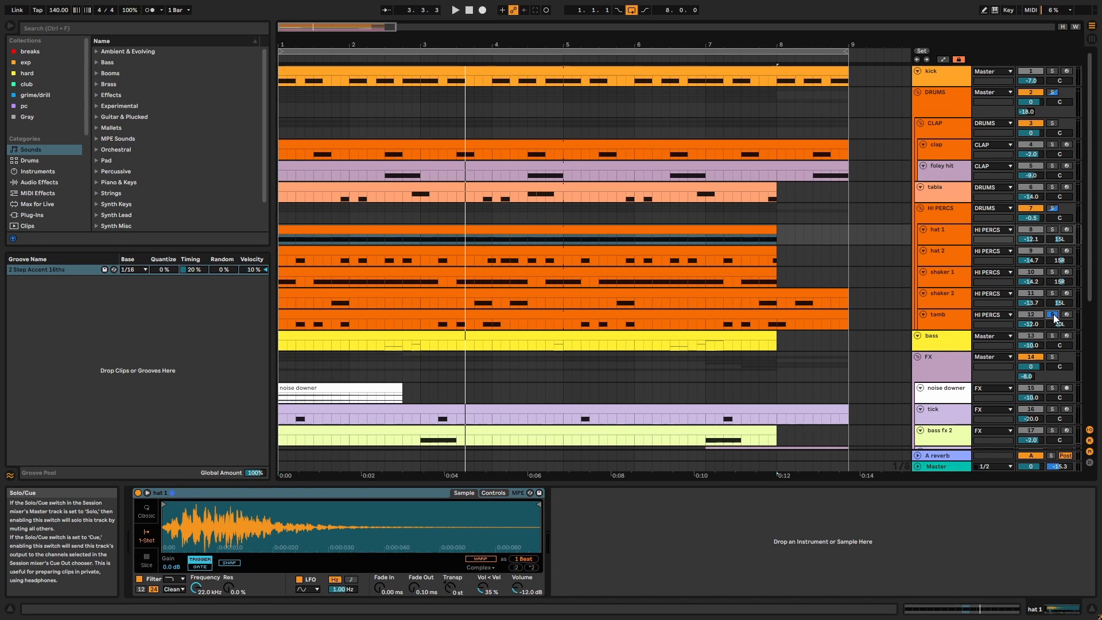
- View the hat 1, shaker 1 and tamb samples, and play the HI PERCS group from the start
{"action": "left_click", "coordinate": [951, 233]}
{"action": "left_click", "coordinate": [948, 274]}
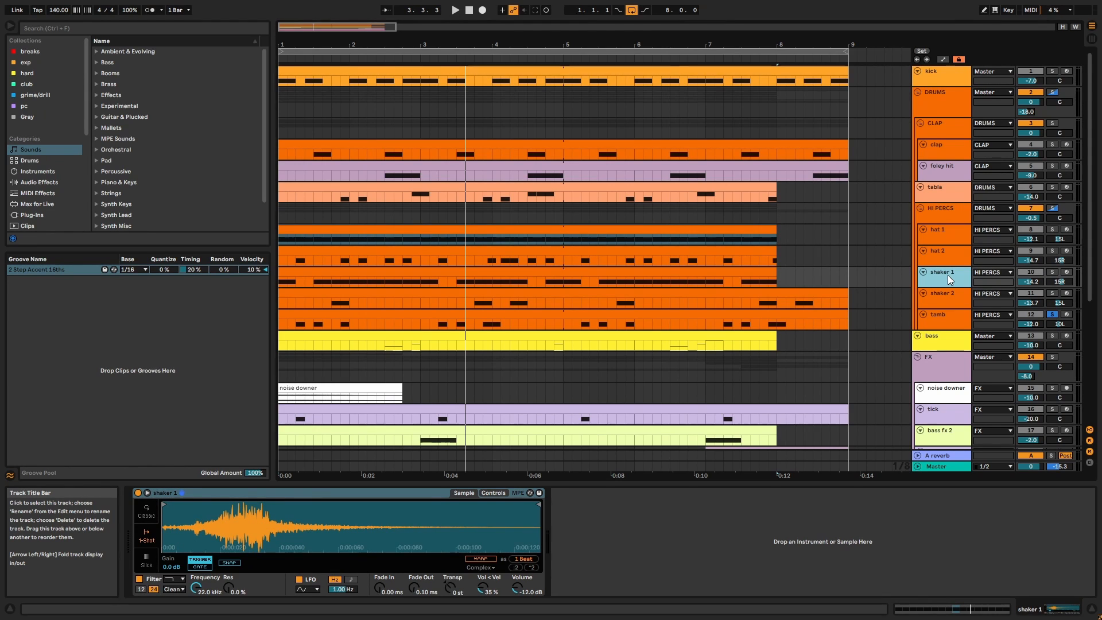
{"action": "left_click", "coordinate": [952, 312]}
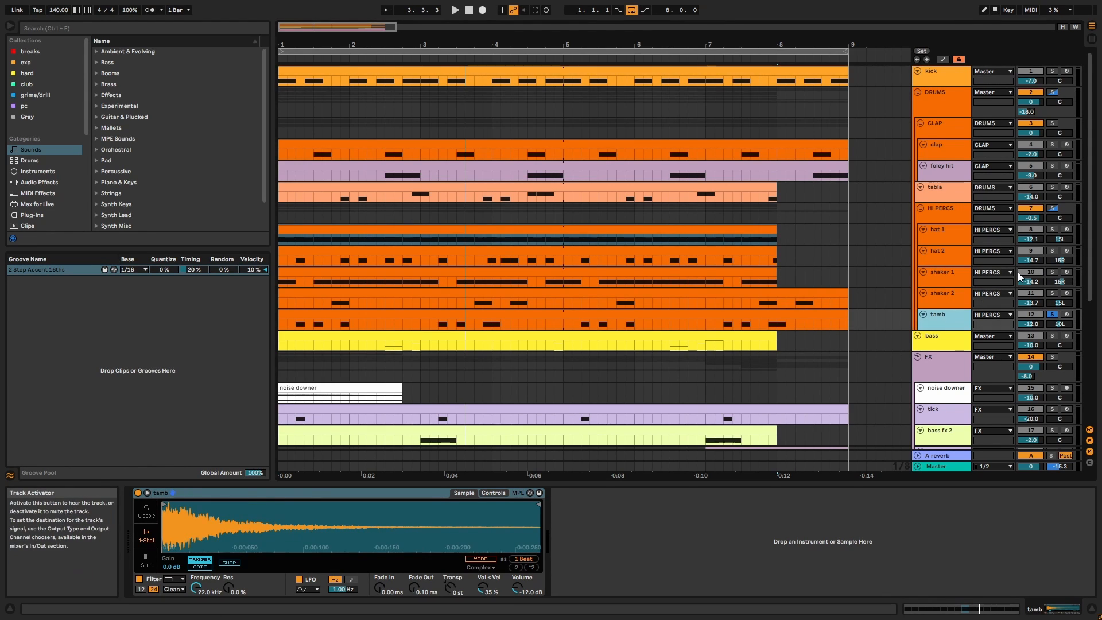
{"action": "left_click", "coordinate": [770, 233]}
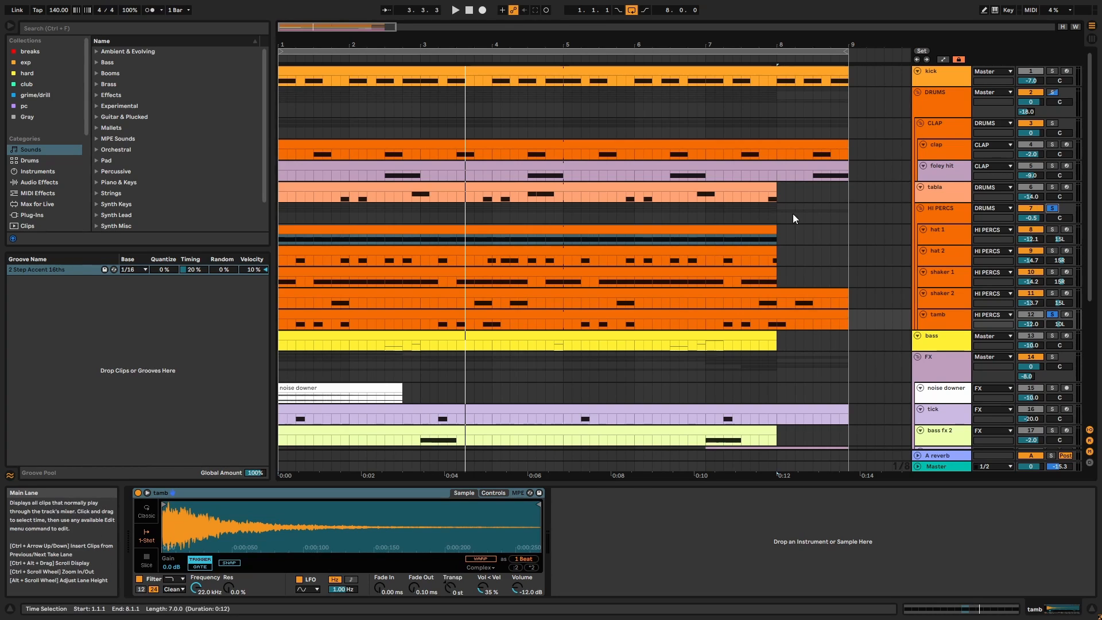
{"action": "key", "text": "space"}
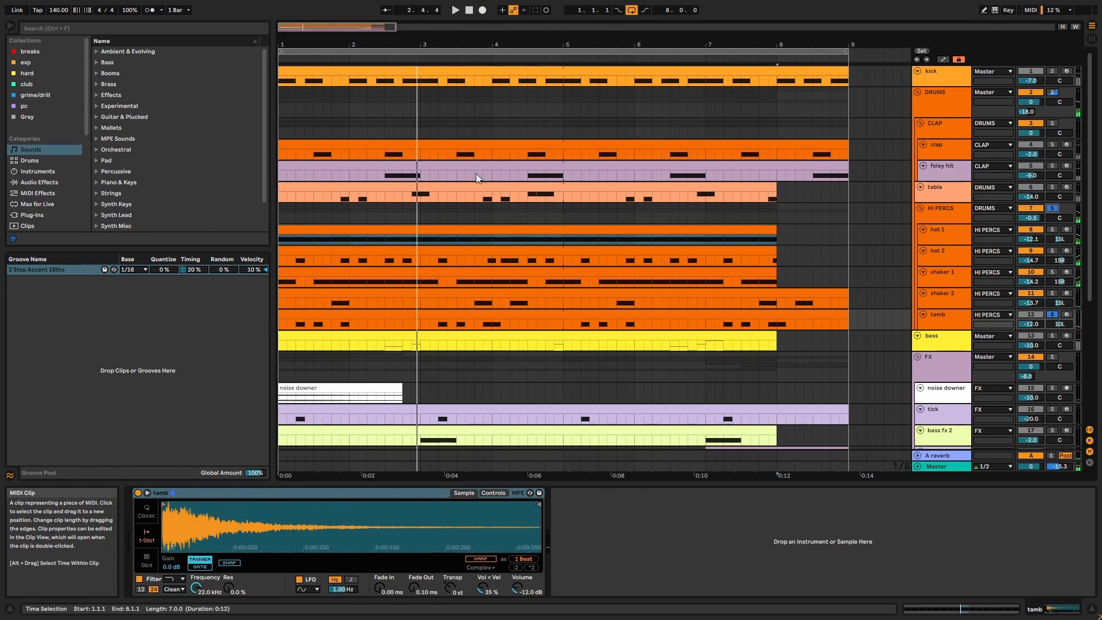
- Select the 2 Step Accent 16ths groove and the drum clips on all tracks from clap through tamb
{"action": "left_click", "coordinate": [184, 273]}
{"action": "left_click", "coordinate": [751, 313]}
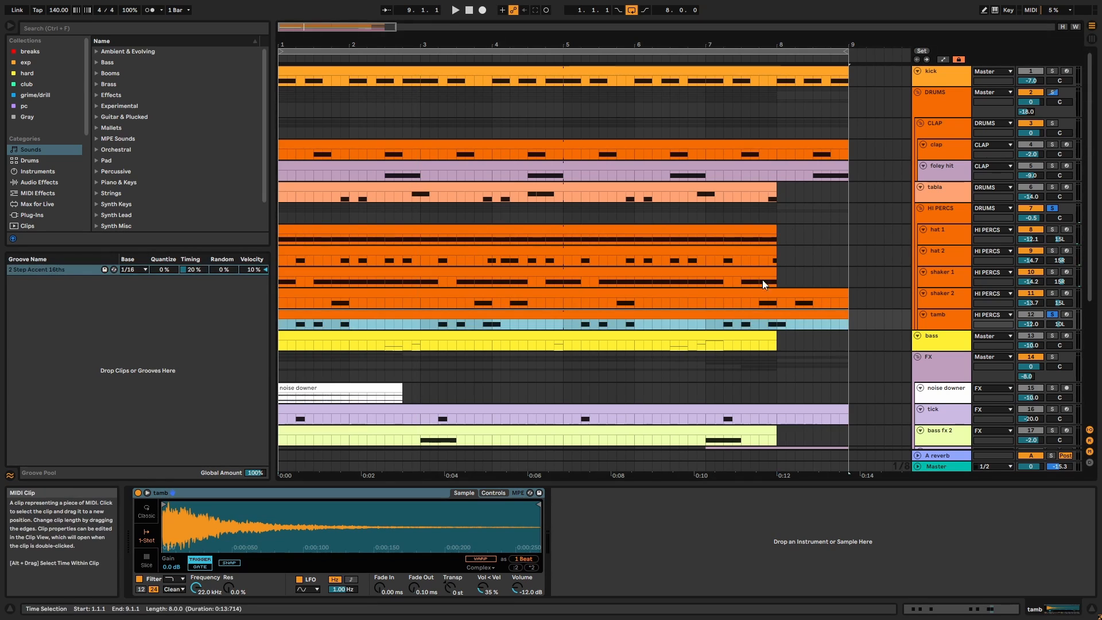
{"action": "left_click", "coordinate": [826, 142], "text": "shift"}
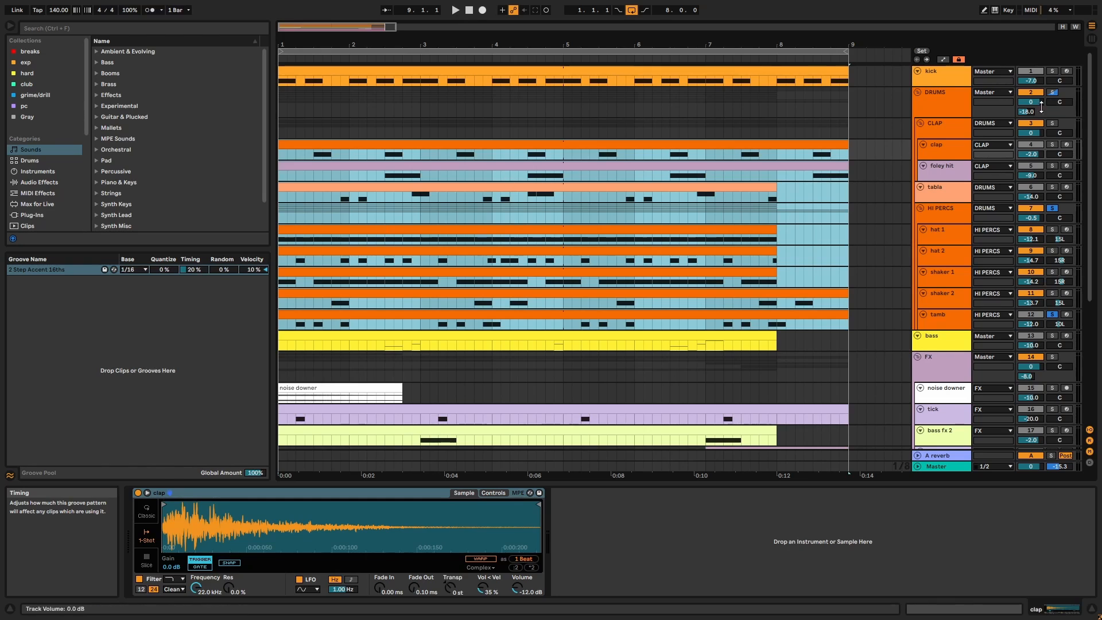
- View the DRUMS group's effects, selecting the Saturator, Drum - Full Parallel and EQ Eight in turn
{"action": "left_click", "coordinate": [949, 103]}
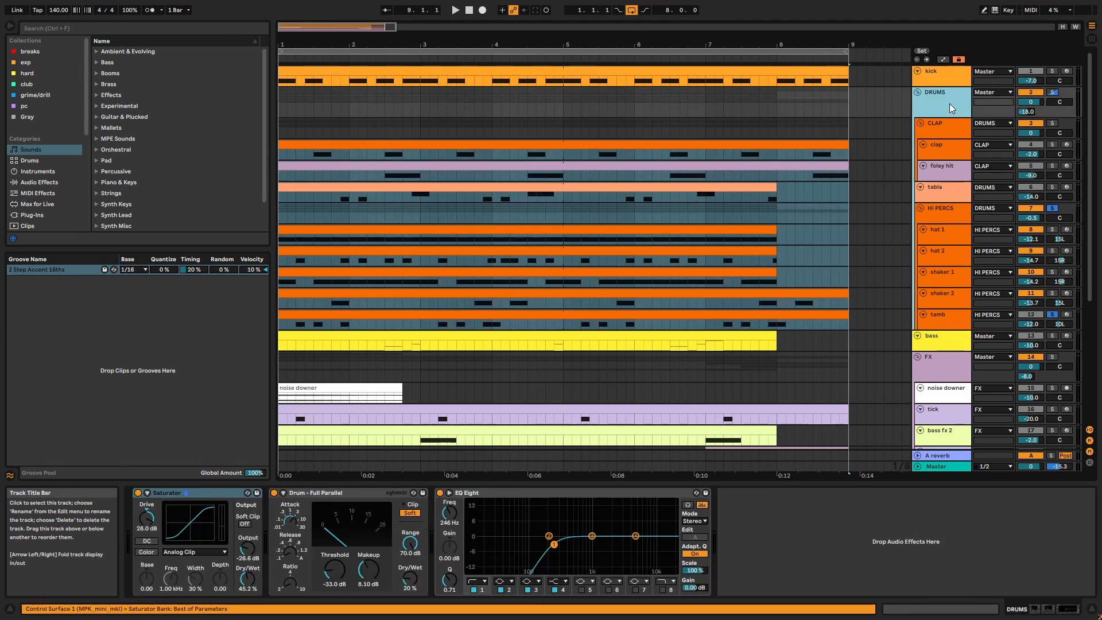
{"action": "left_click", "coordinate": [193, 494]}
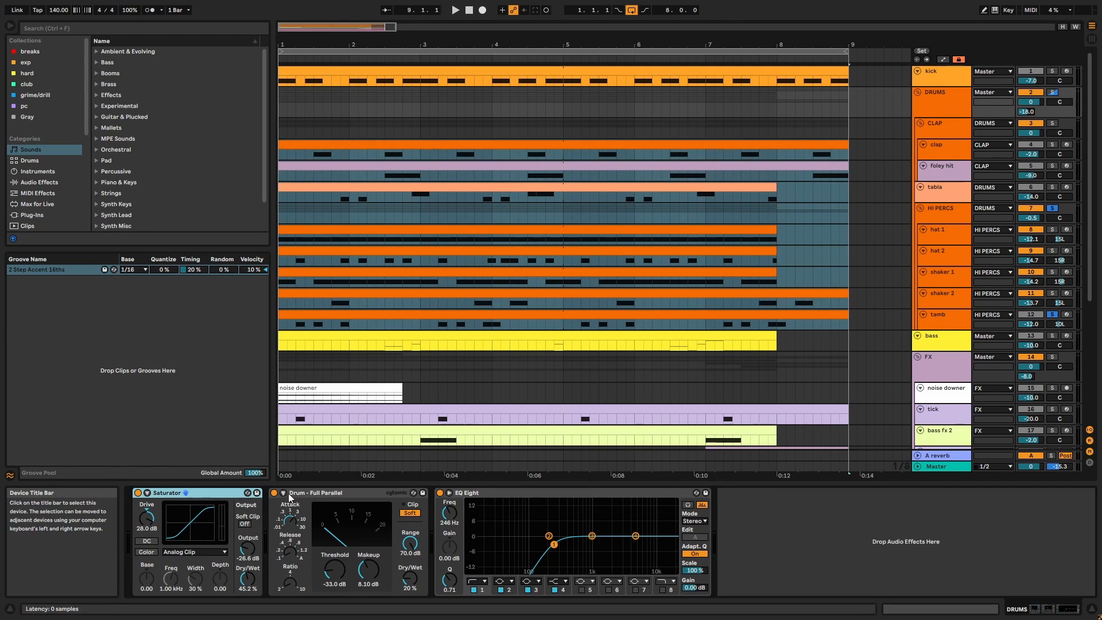
{"action": "left_click", "coordinate": [316, 491]}
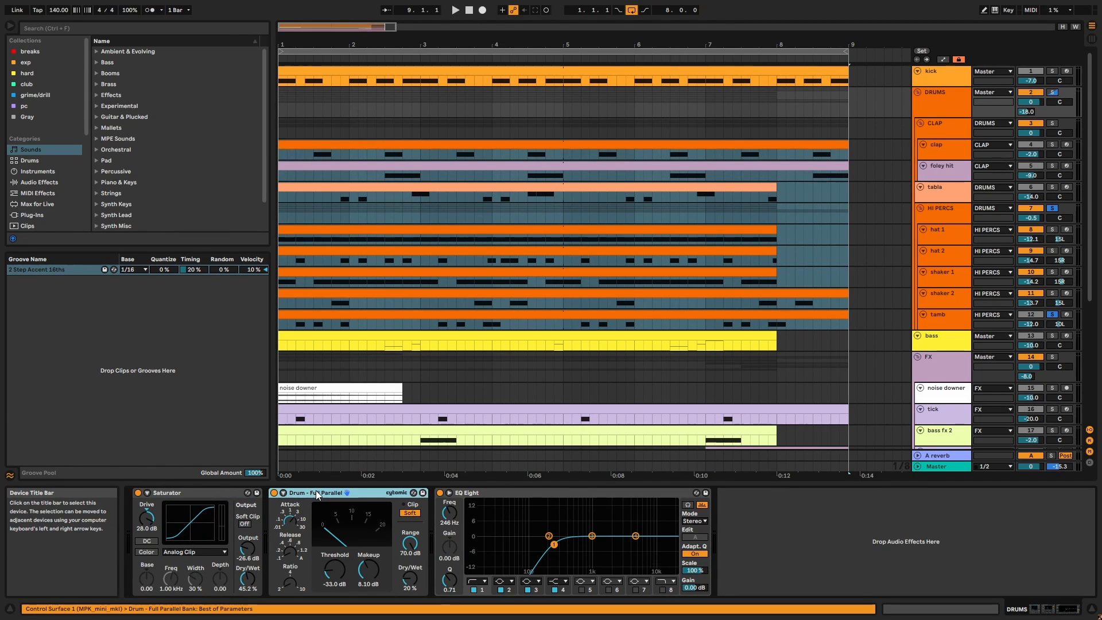
{"action": "left_click", "coordinate": [516, 491]}
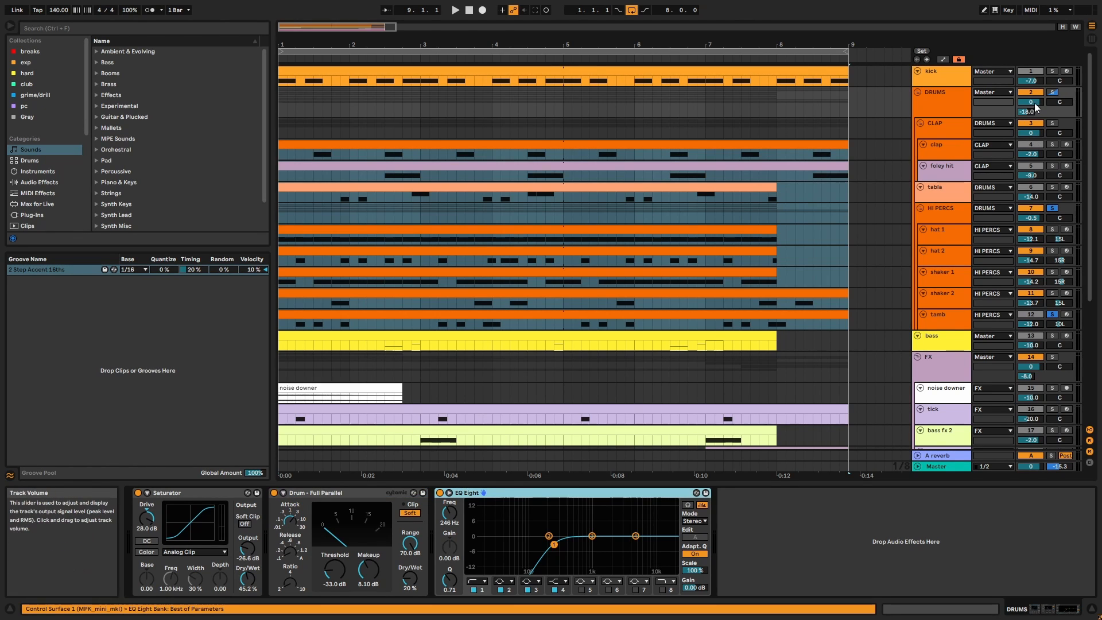
- Solo the DRUMS group and play it from the start, bypassing all three effects and re-enabling them to compare the sound
{"action": "left_click", "coordinate": [1053, 93]}
{"action": "key", "text": "space"}
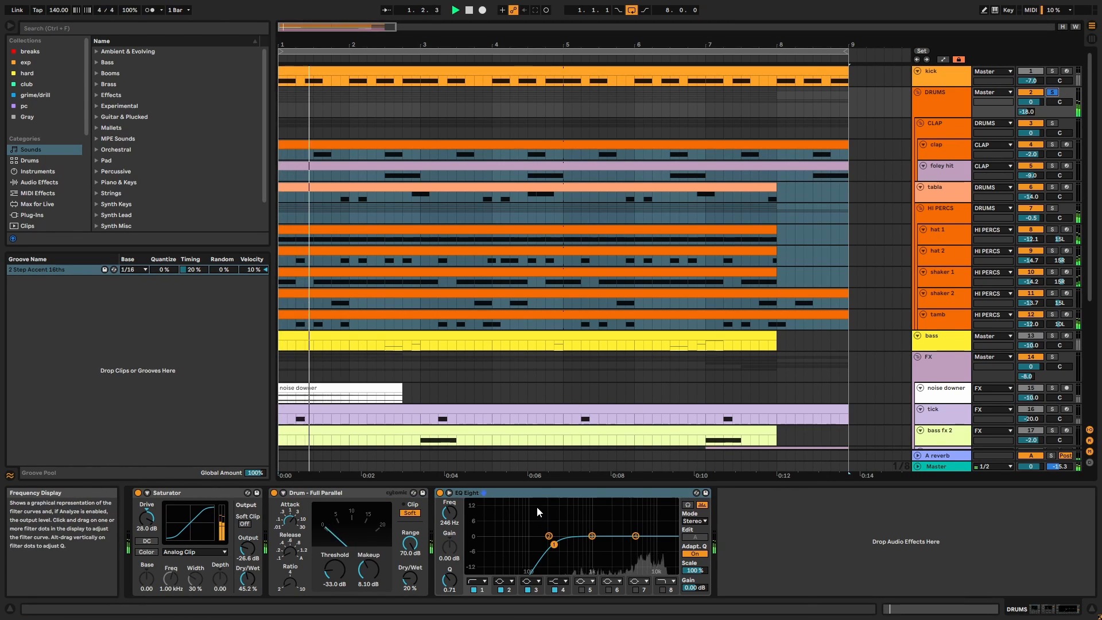
{"action": "left_click", "coordinate": [441, 493]}
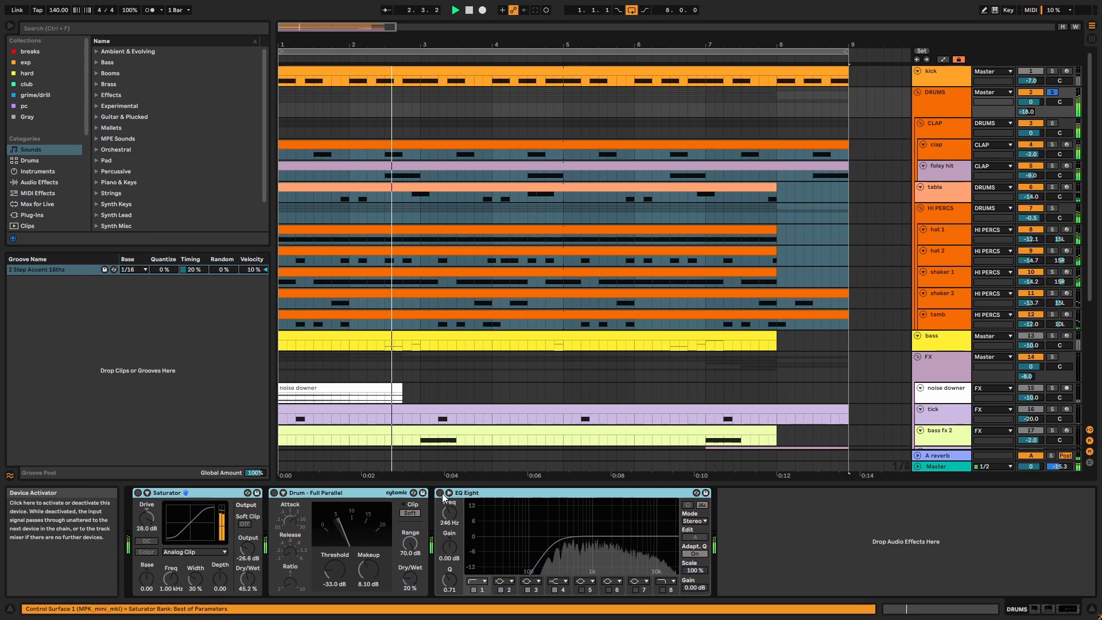
{"action": "left_click", "coordinate": [440, 493]}
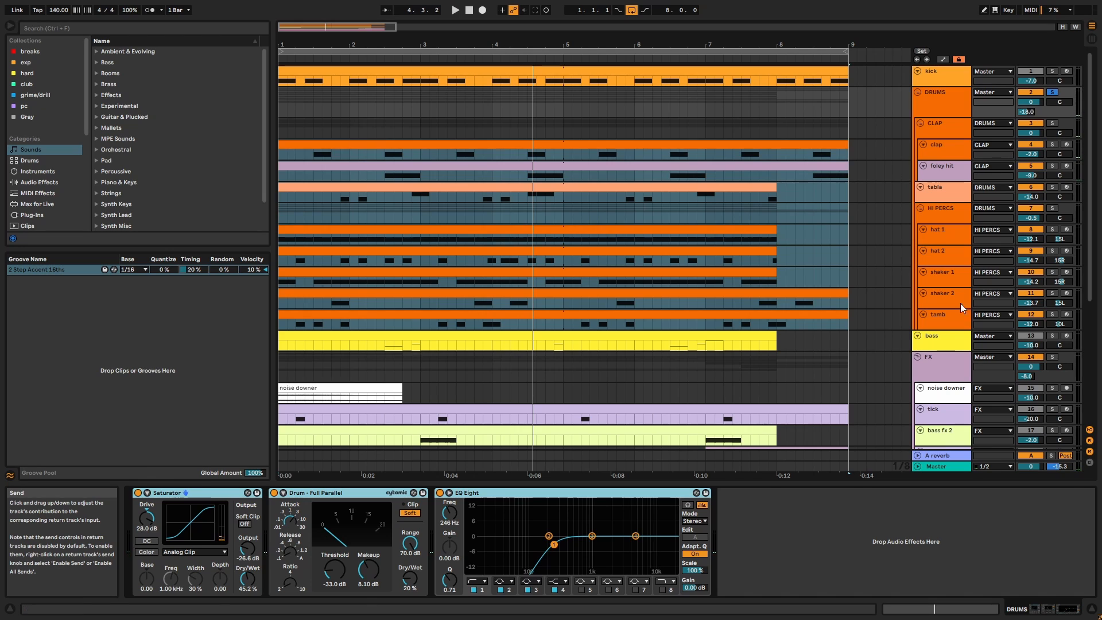
- View the A reverb return's EQ Eight and Empty Club reverb, and play the return soloed
{"action": "left_click", "coordinate": [955, 454]}
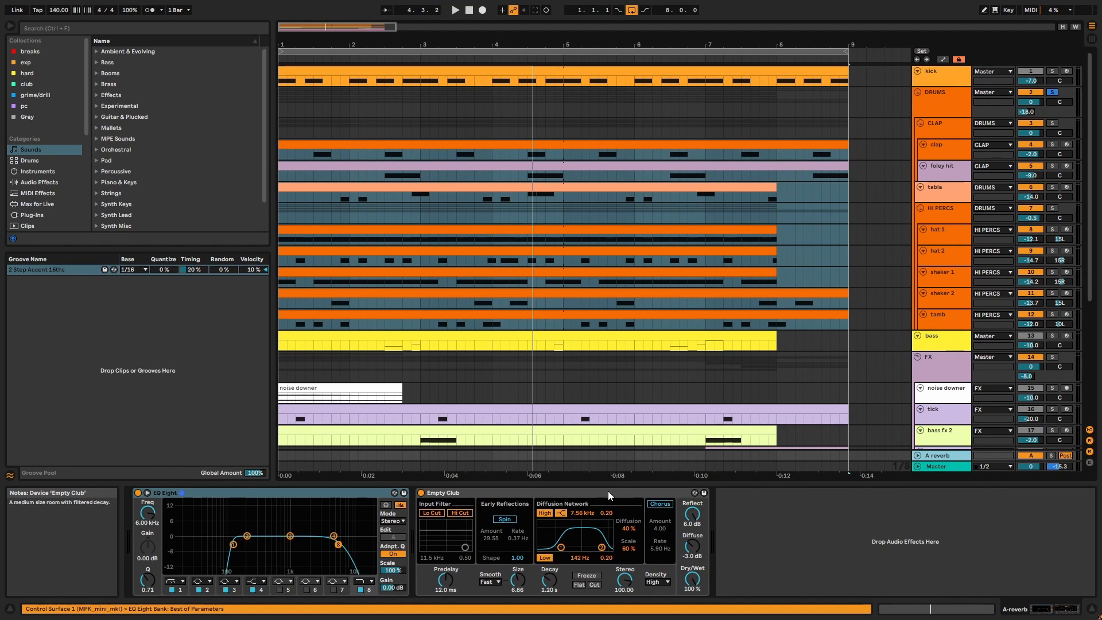
{"action": "left_click", "coordinate": [1051, 456]}
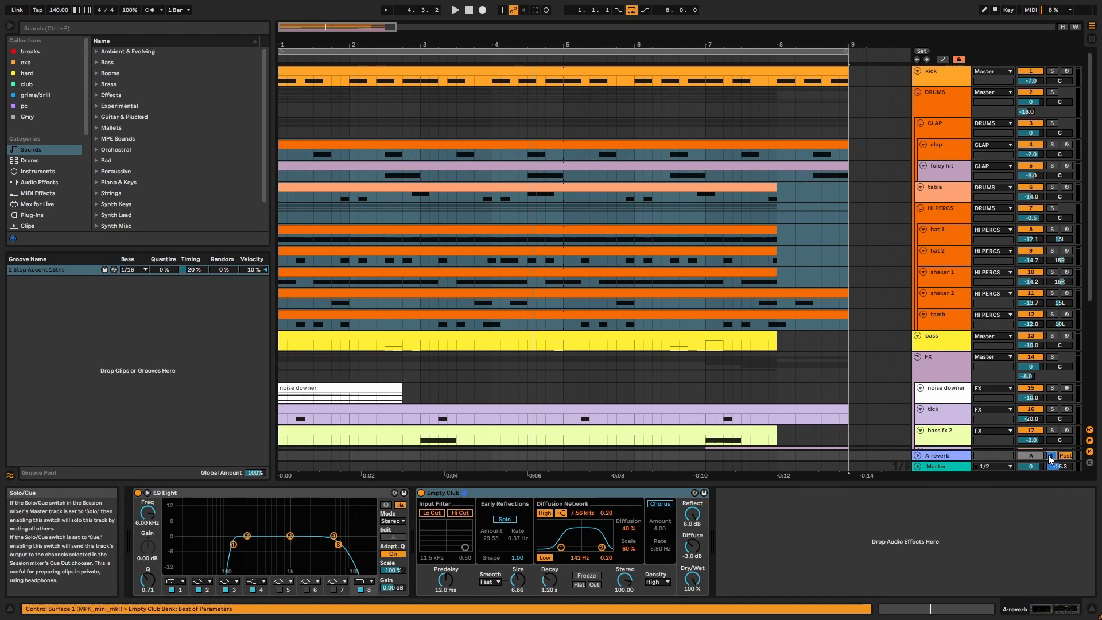
{"action": "key", "text": "space"}
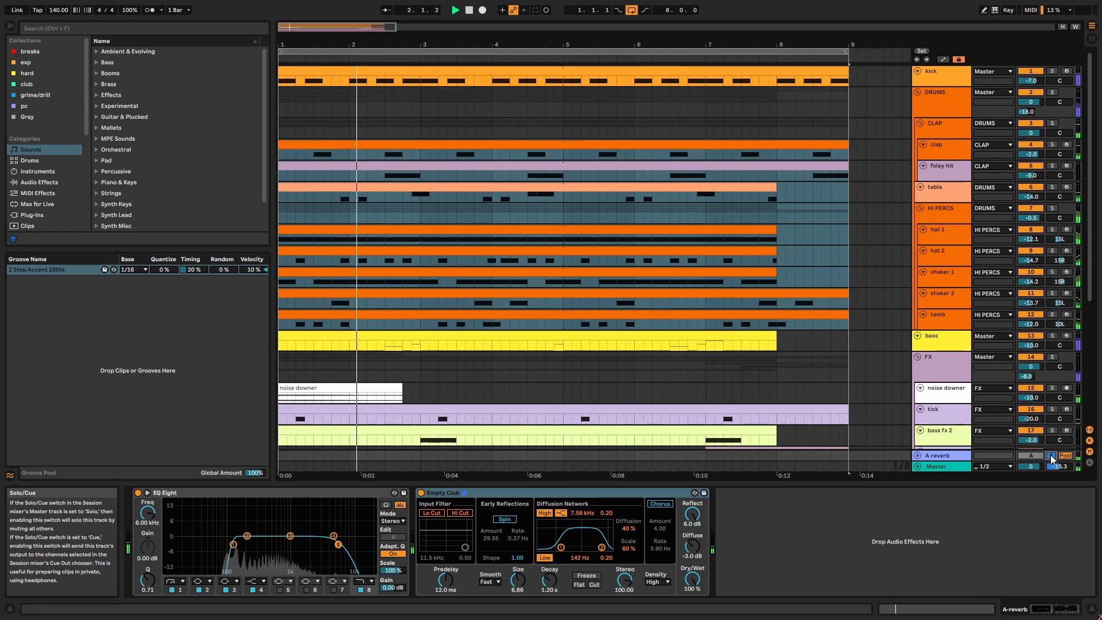
{"action": "key", "text": "space"}
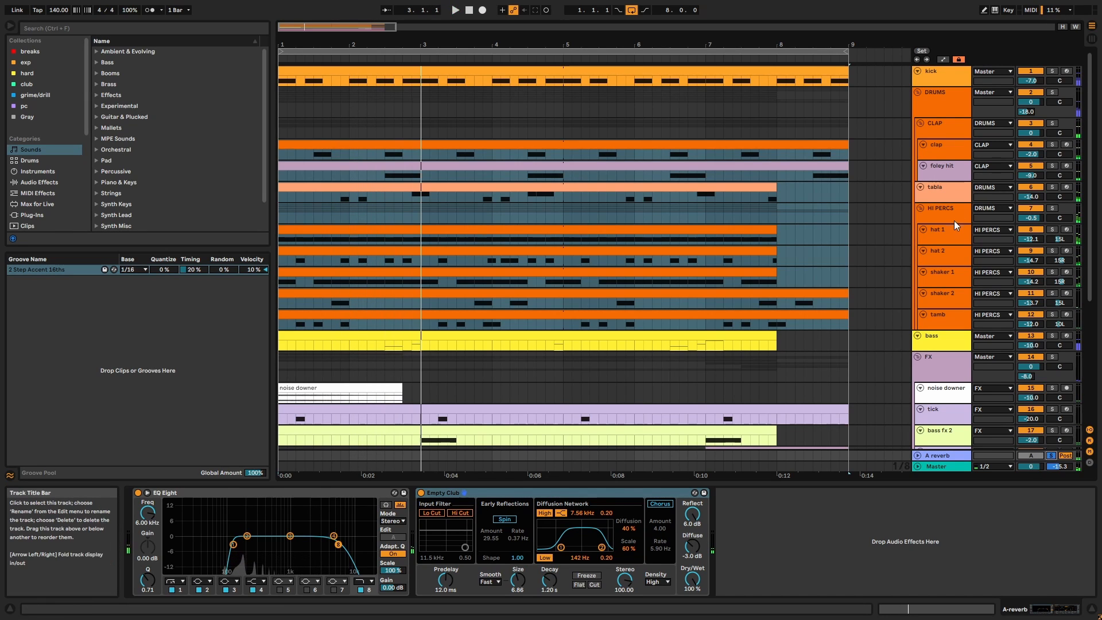
- Solo the bass, play its MIDI clip in the note editor, and select the note runs starting at bars 2 and 6
{"action": "left_click", "coordinate": [1052, 335]}
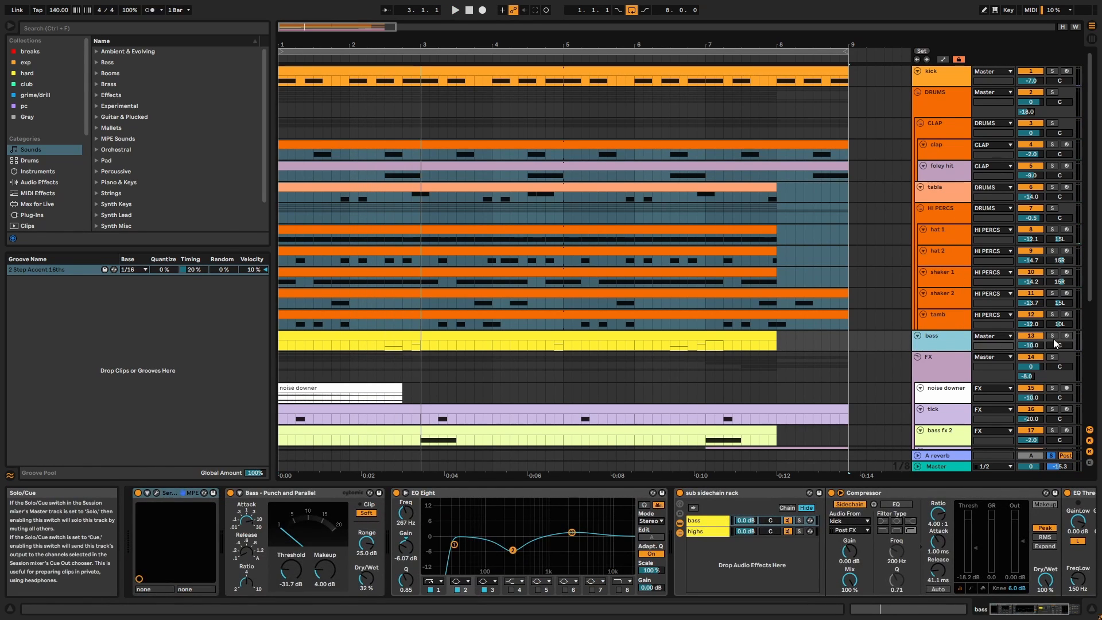
{"action": "double_click", "coordinate": [707, 345]}
{"action": "key", "text": "space"}
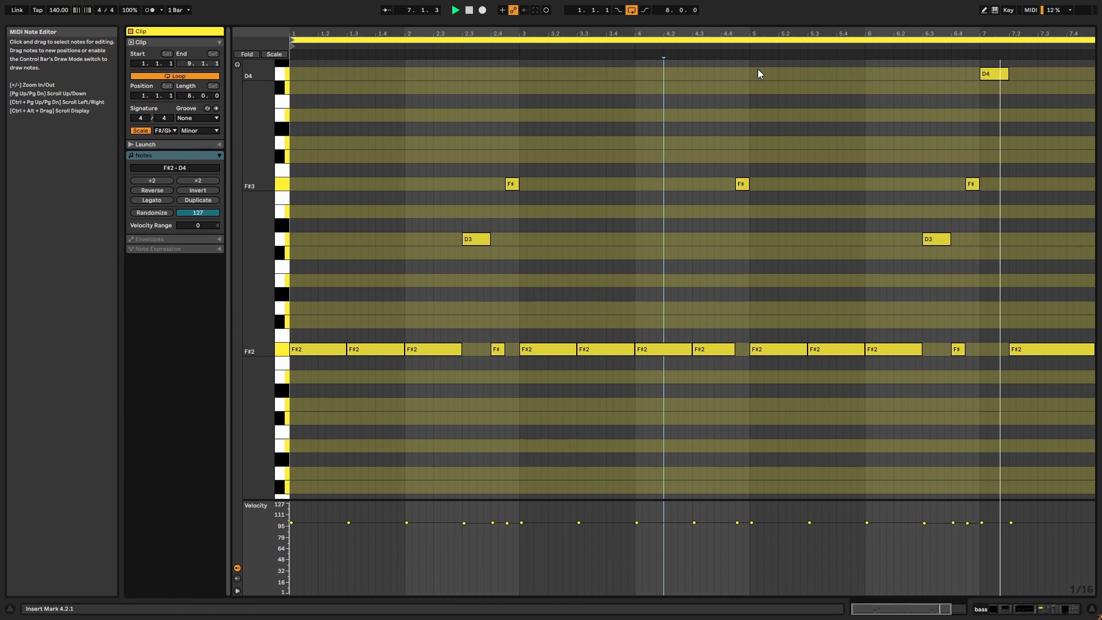
{"action": "left_click_drag", "start_coordinate": [438, 401], "coordinate": [529, 161]}
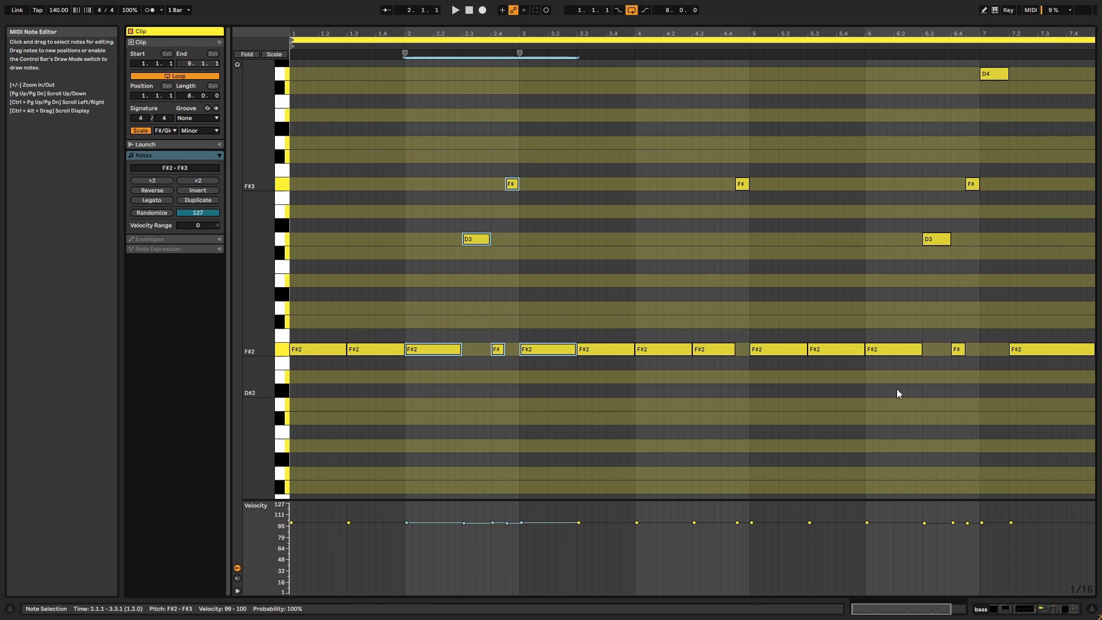
{"action": "left_click_drag", "start_coordinate": [918, 378], "coordinate": [1000, 74]}
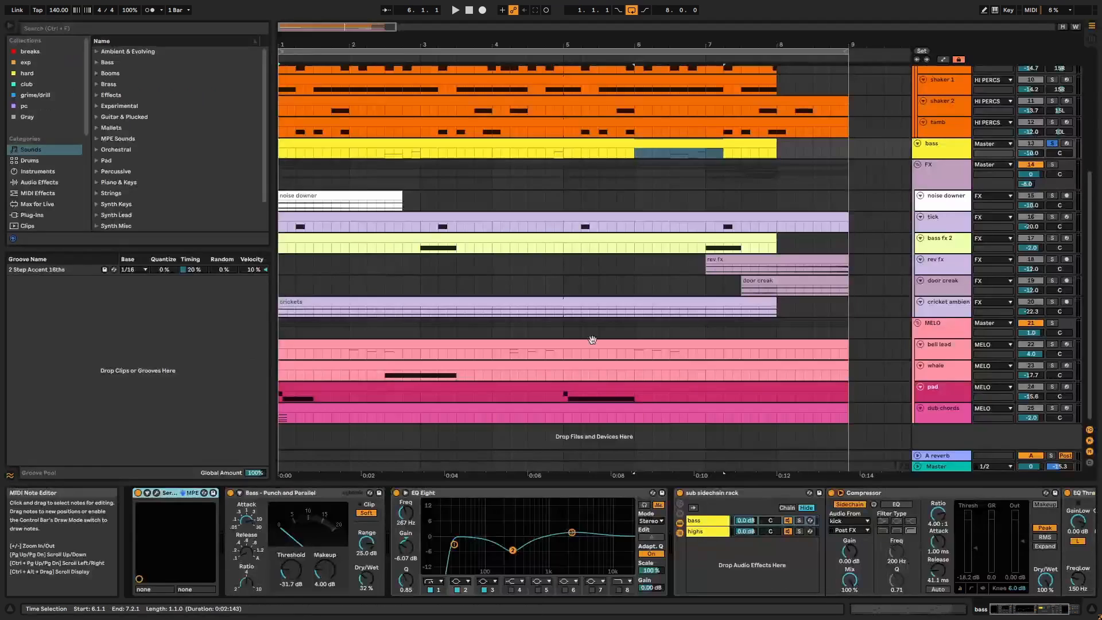
- Examine LFO 1, LFO 2 and the effects page of the bass track's Serum during playback, and close the plug-in window
{"action": "left_click", "coordinate": [155, 492]}
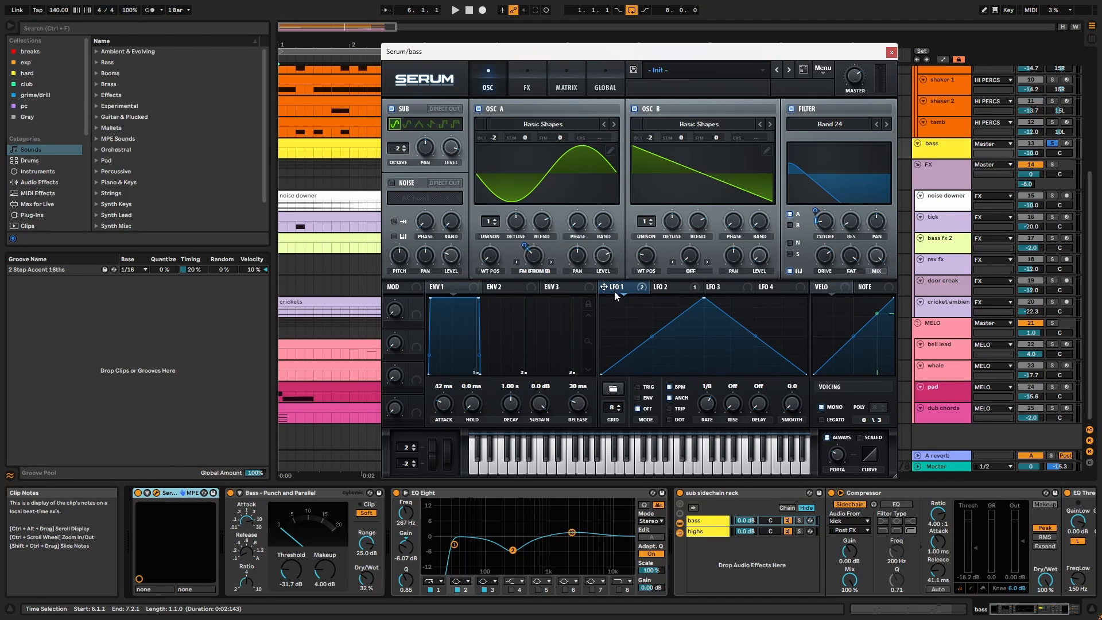
{"action": "left_click", "coordinate": [681, 291]}
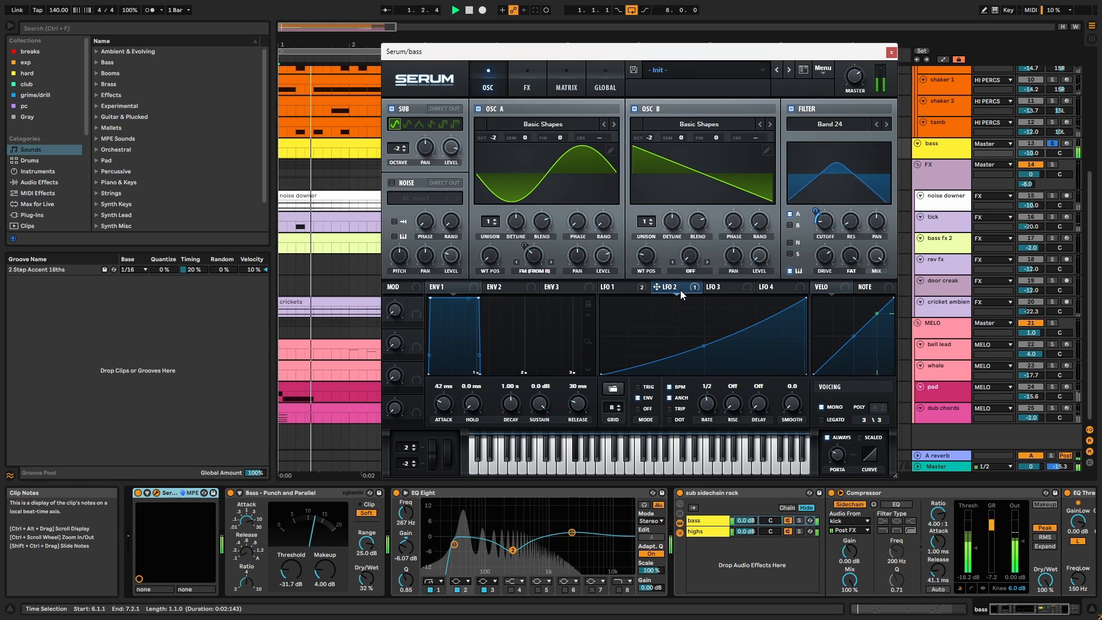
{"action": "left_click", "coordinate": [634, 286]}
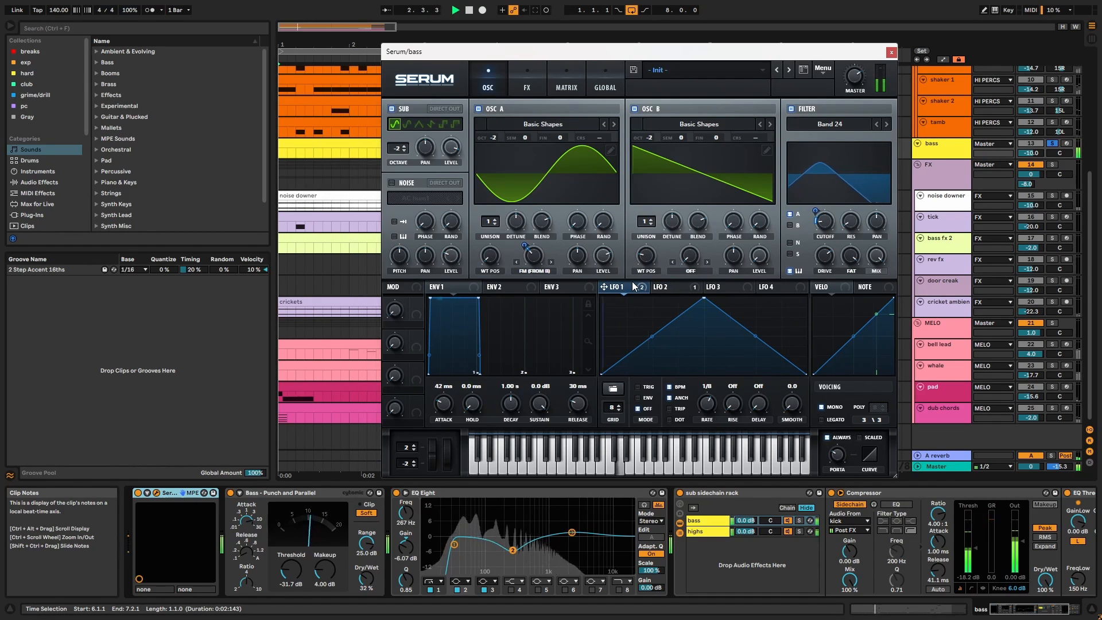
{"action": "left_click", "coordinate": [660, 287]}
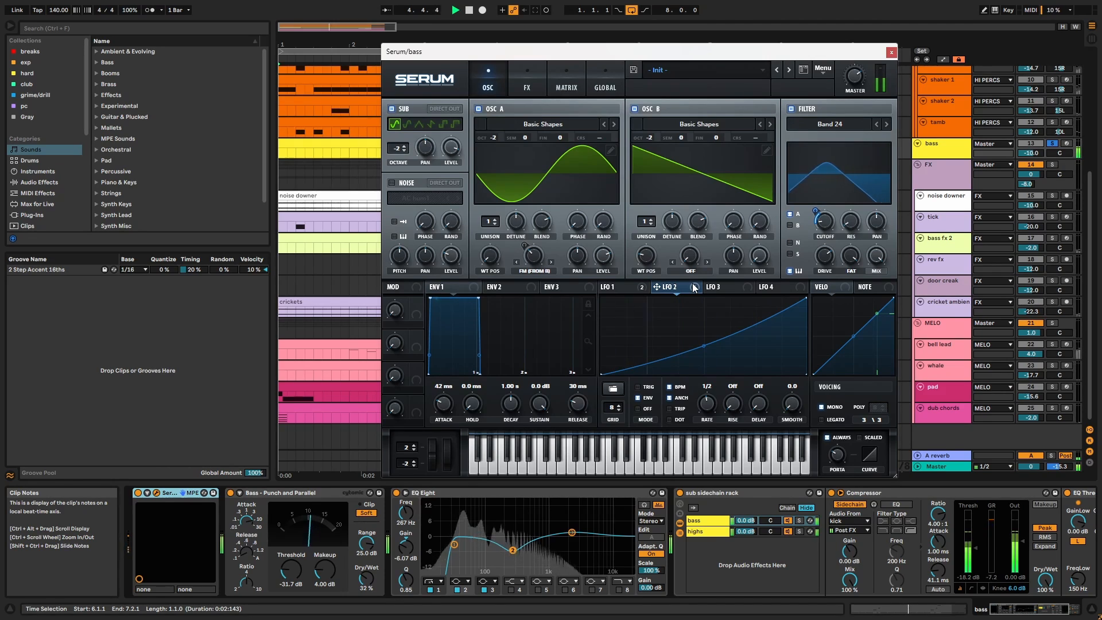
{"action": "left_click", "coordinate": [521, 82]}
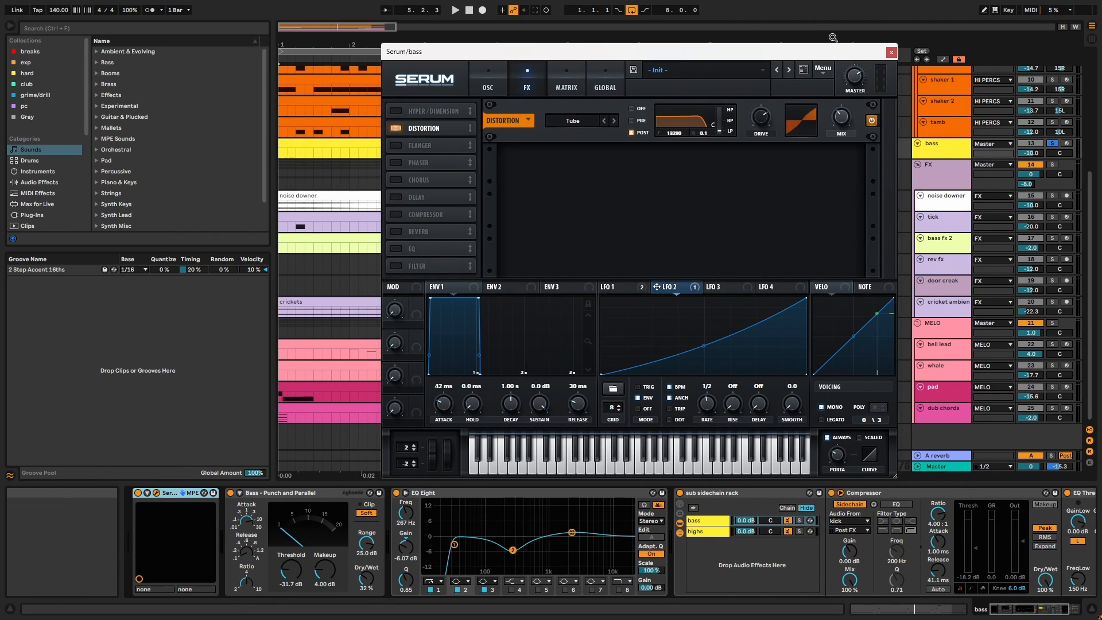
{"action": "left_click", "coordinate": [891, 53]}
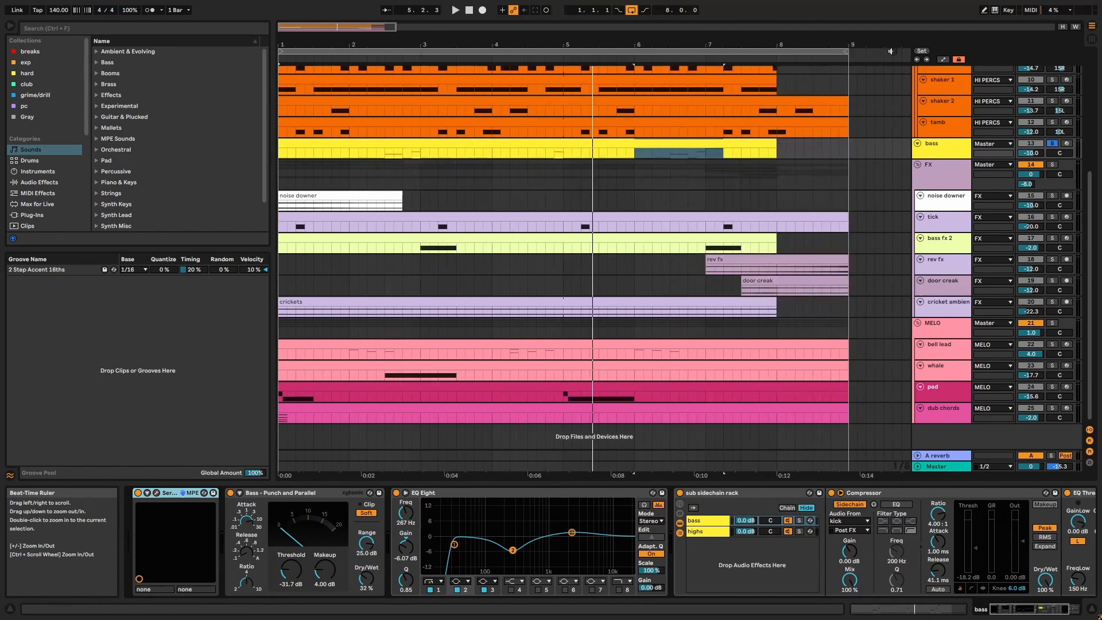
- Examine the bass track's Punch and Parallel compressor, EQ Eight and sub sidechain rack
{"action": "left_click", "coordinate": [311, 489]}
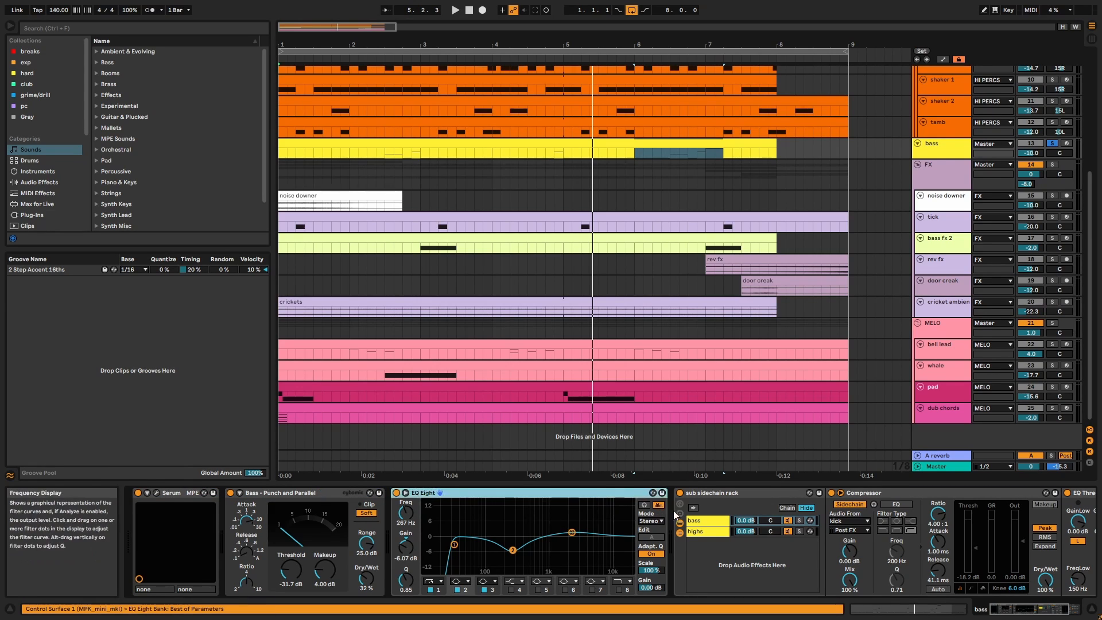
{"action": "left_click", "coordinate": [722, 492]}
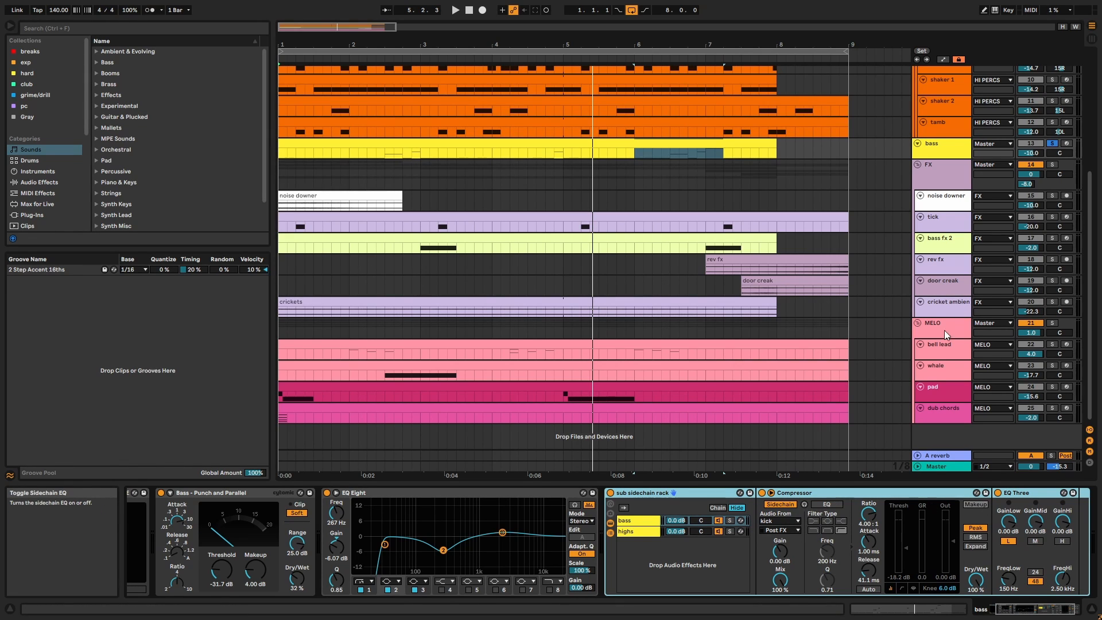
- Play the full mix from the start with no track soloed, and increase the bass track's height
{"action": "key", "text": "space"}
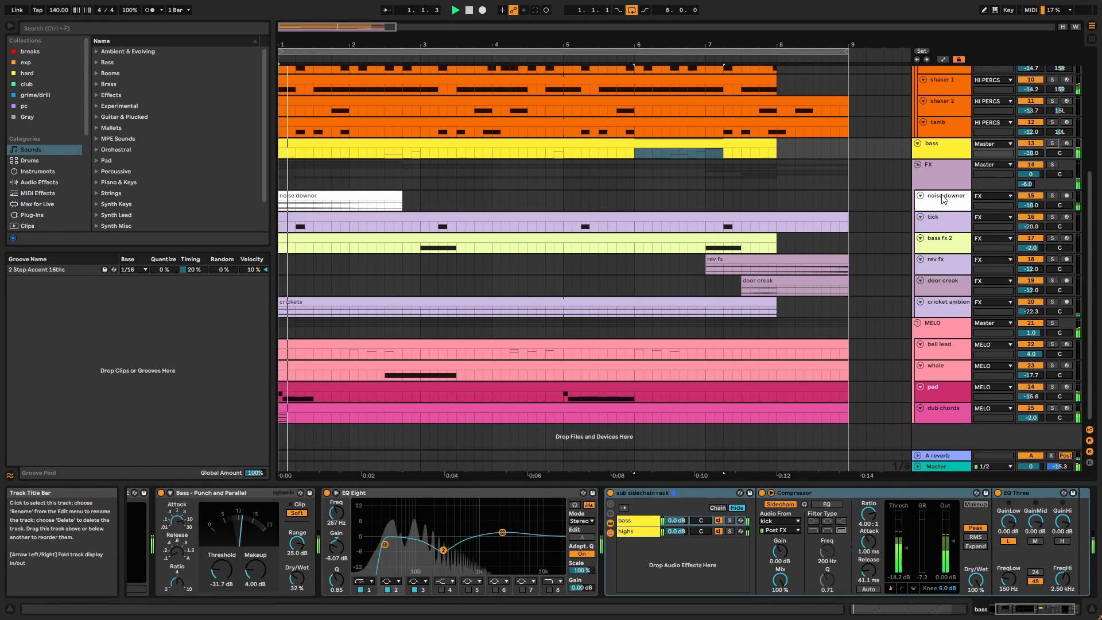
{"action": "left_click", "coordinate": [945, 154]}
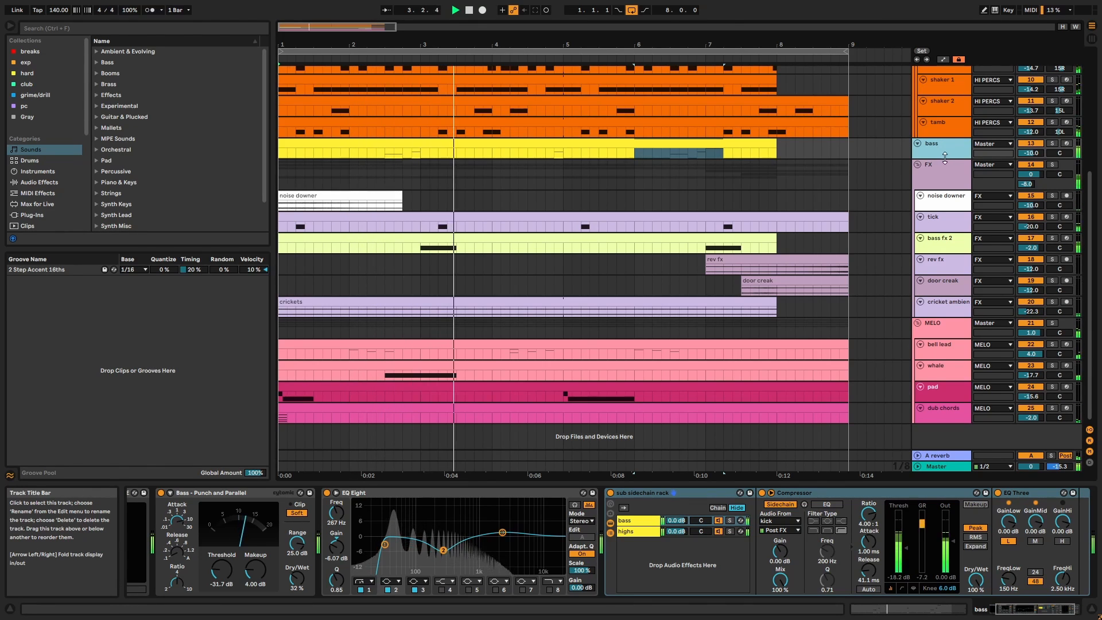
{"action": "left_click_drag", "start_coordinate": [945, 156], "coordinate": [945, 166]}
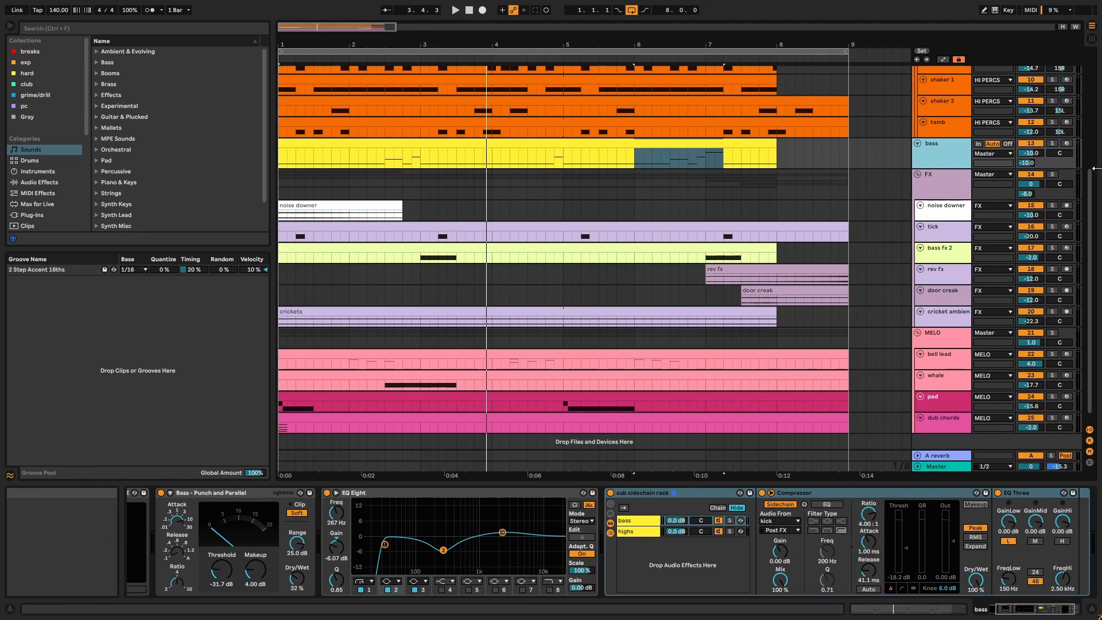
- Solo the FX group and view the Echo effects on the door creak and noise downer tracks
{"action": "left_click", "coordinate": [1054, 175]}
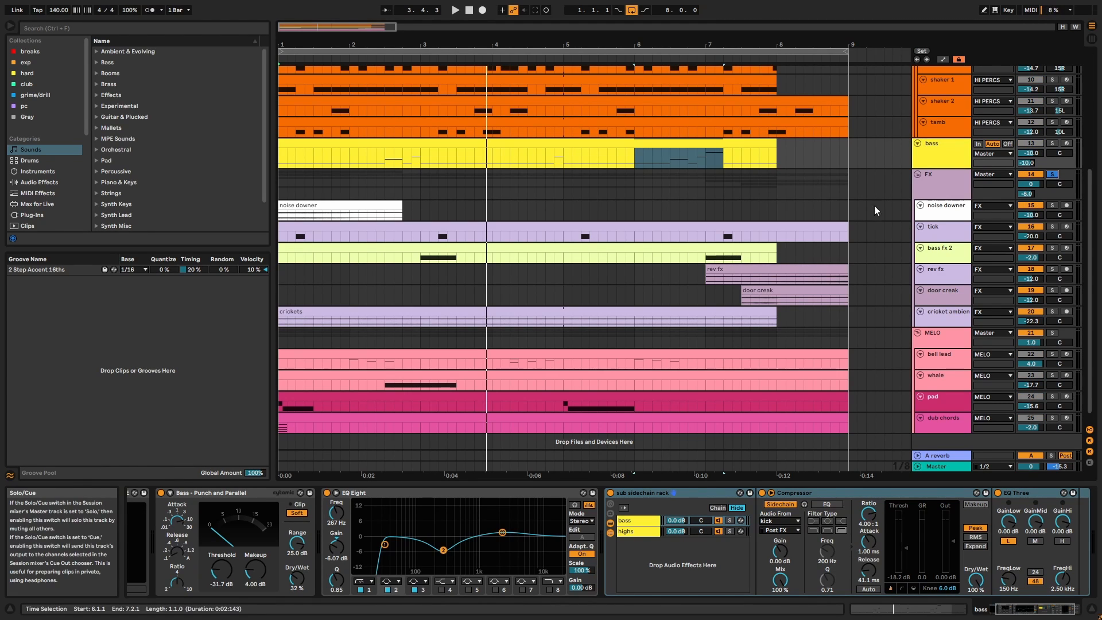
{"action": "left_click", "coordinate": [804, 293]}
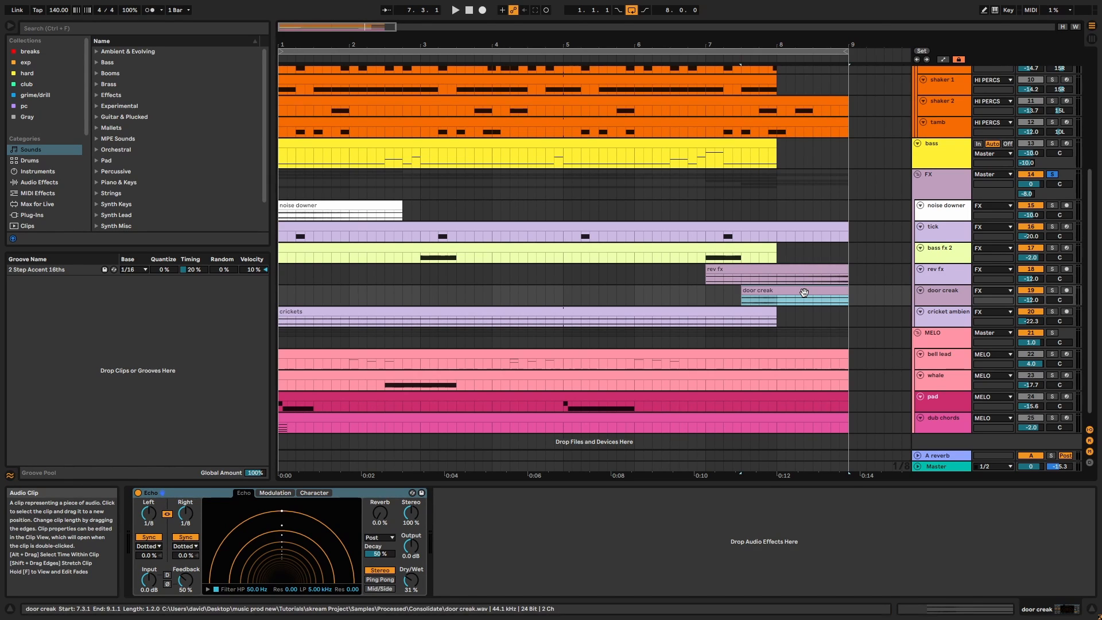
{"action": "left_click", "coordinate": [958, 214]}
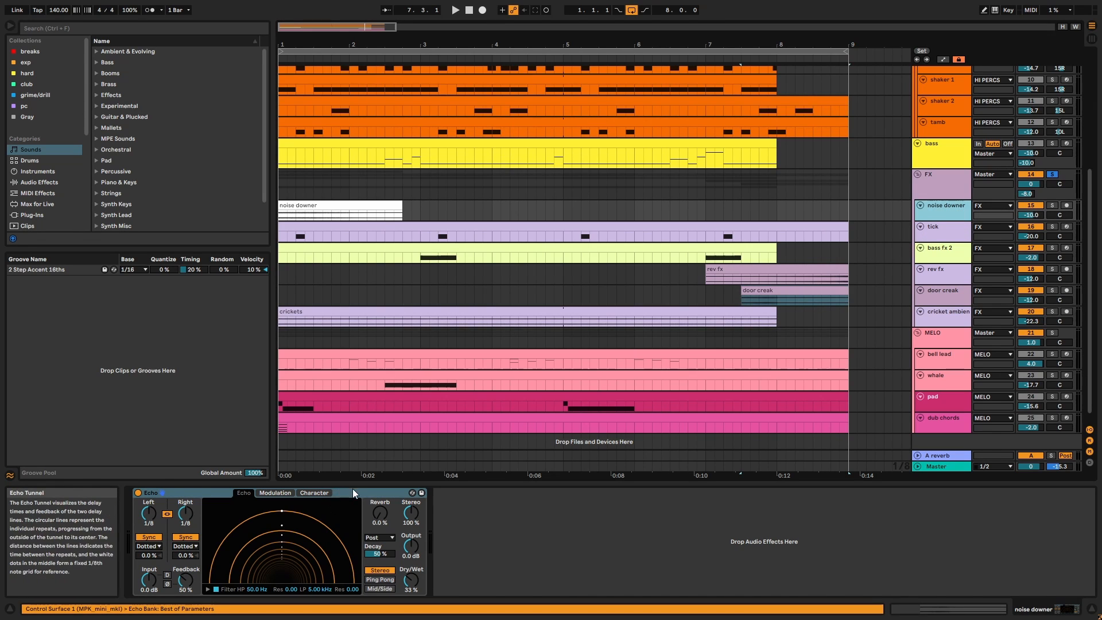
- View the tick track's sample and its SerumFX reverb settings, and close the plug-in window
{"action": "left_click", "coordinate": [956, 226]}
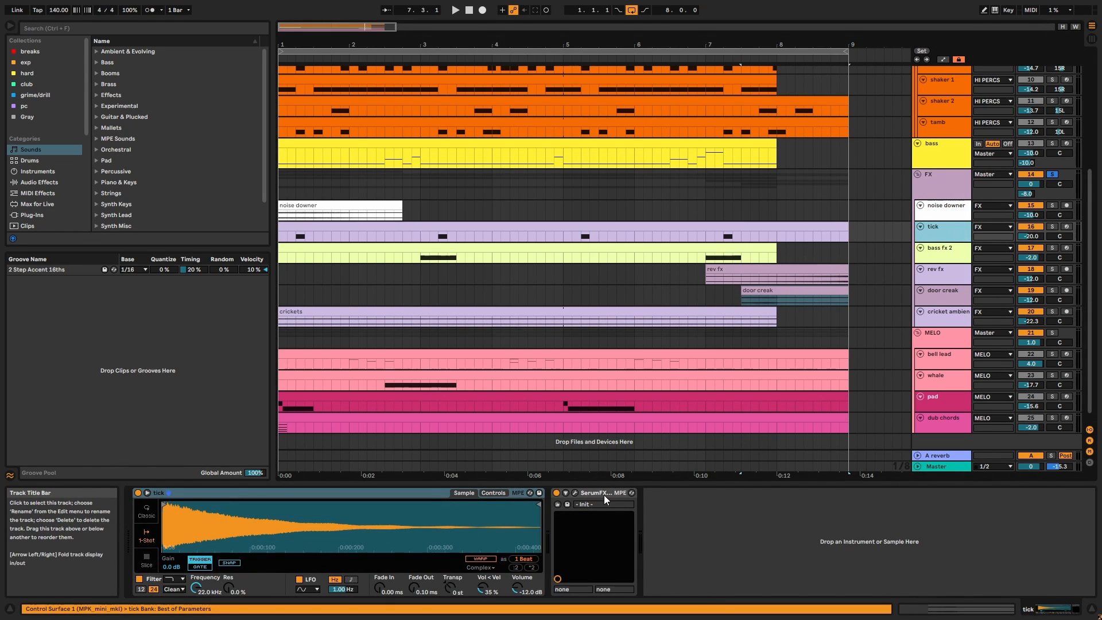
{"action": "left_click", "coordinate": [576, 493]}
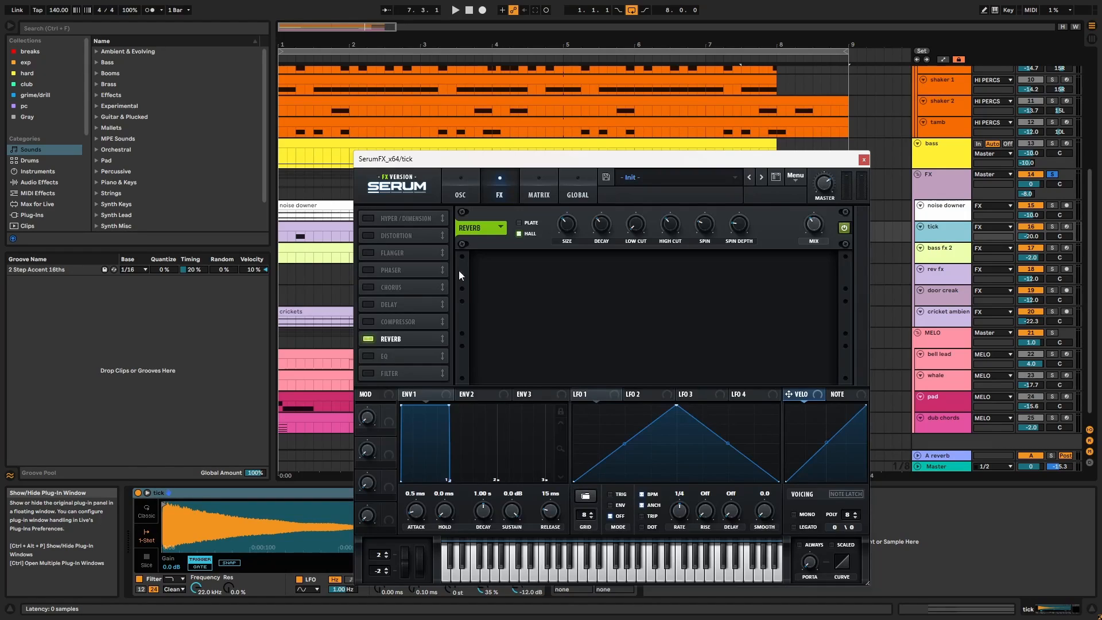
{"action": "left_click", "coordinate": [864, 160]}
- Go through the device chains of the bass fx 2, rev fx, door creak and cricket ambience tracks
{"action": "left_click", "coordinate": [962, 259]}
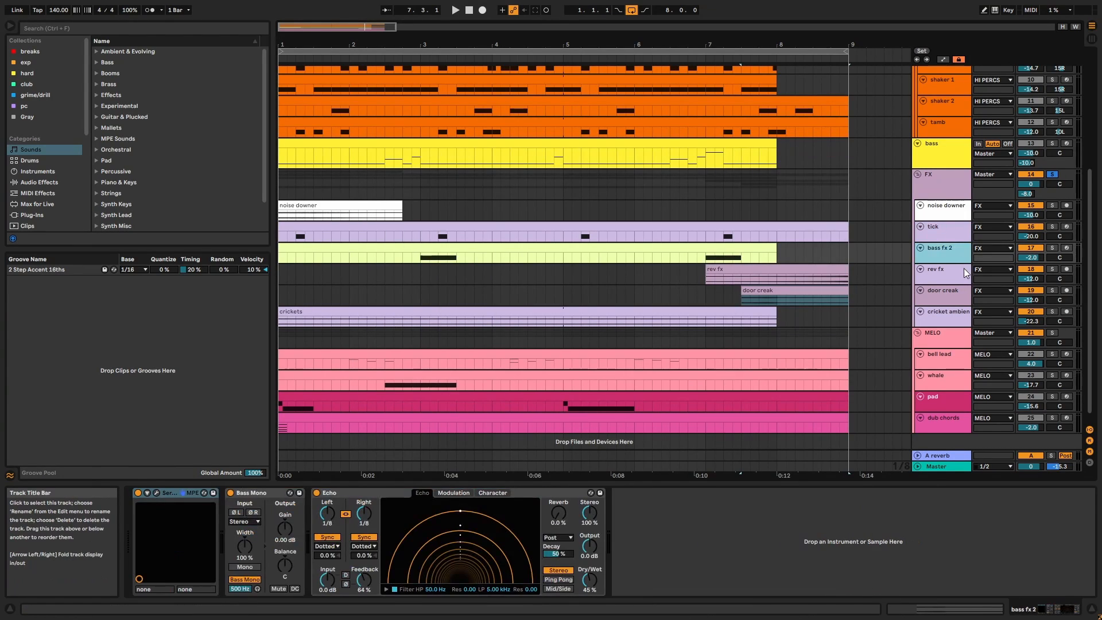
{"action": "key", "text": "Down"}
{"action": "key", "text": "Down"}
{"action": "key", "text": "Down"}
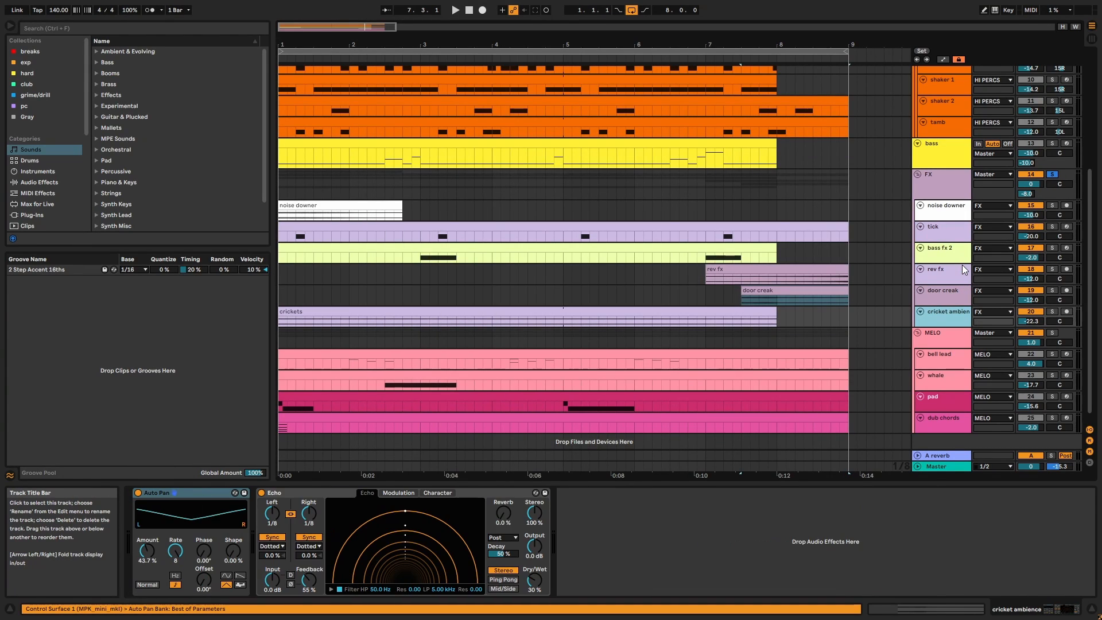
- Select the crickets clip, examine its Auto Pan, and solo the cricket ambience track
{"action": "left_click", "coordinate": [740, 312]}
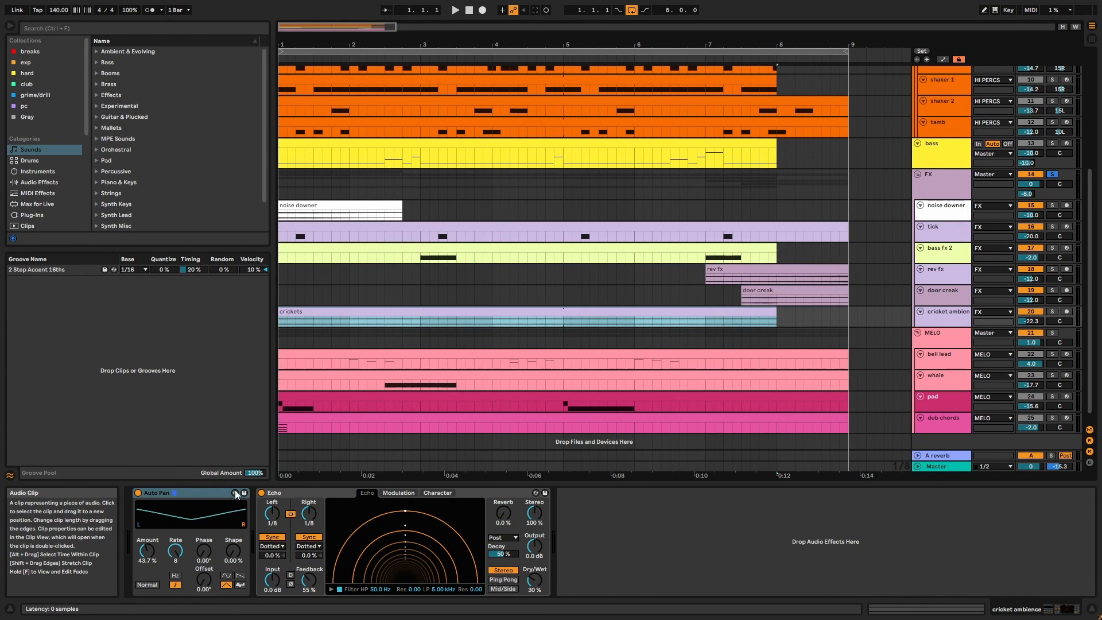
{"action": "left_click", "coordinate": [185, 494]}
{"action": "left_click", "coordinate": [1053, 312]}
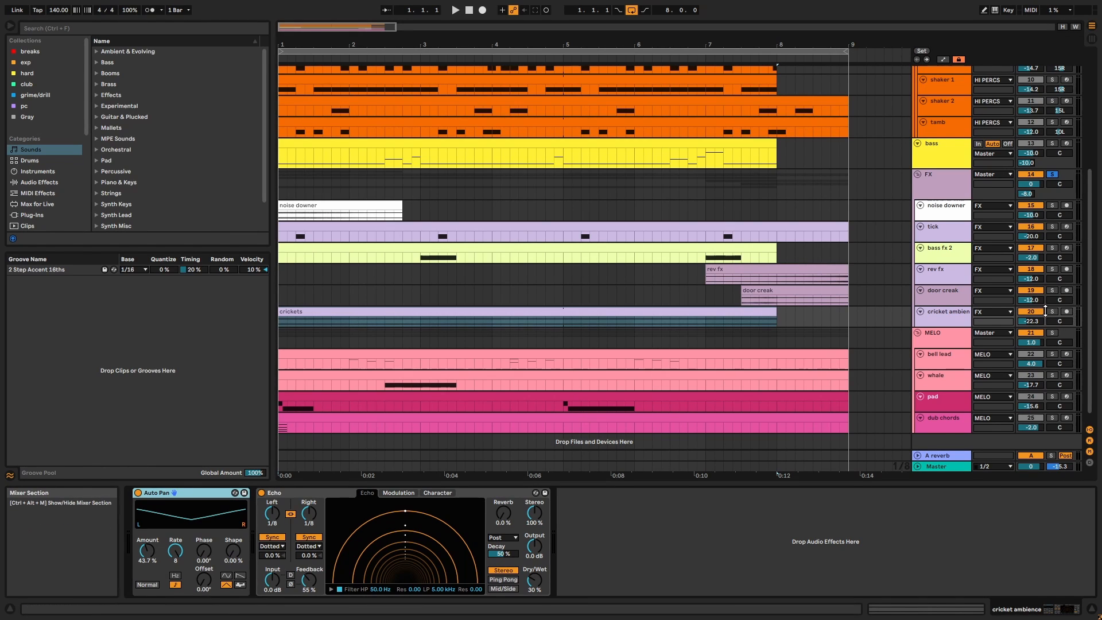
- Play the soloed crickets and bypass and re-enable the Auto Pan to compare the sound with and without it
{"action": "key", "text": "space"}
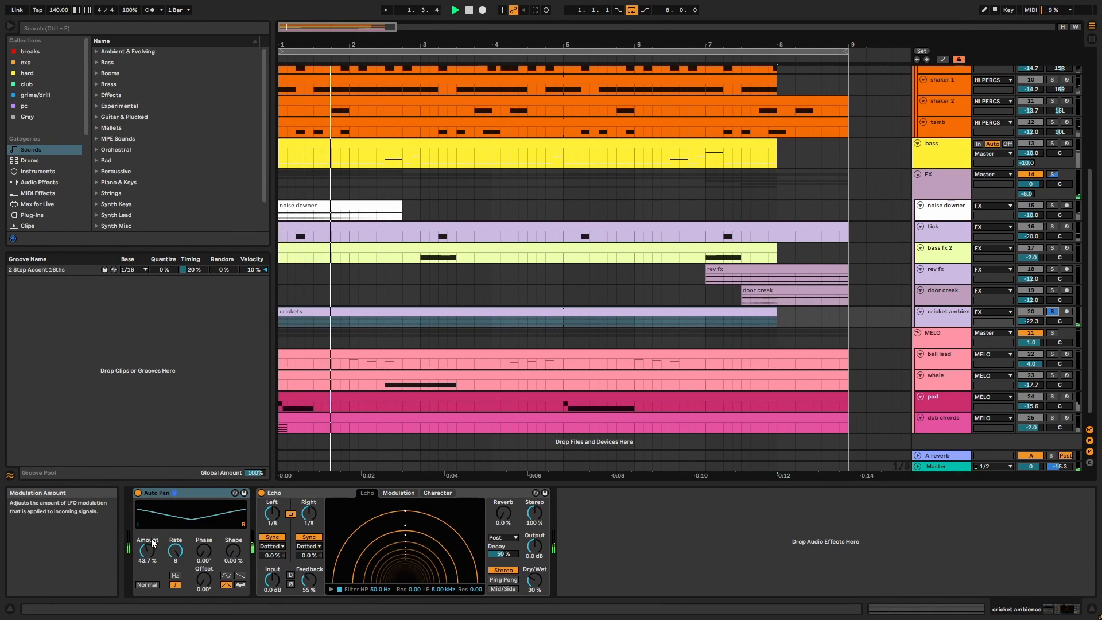
{"action": "left_click", "coordinate": [138, 493]}
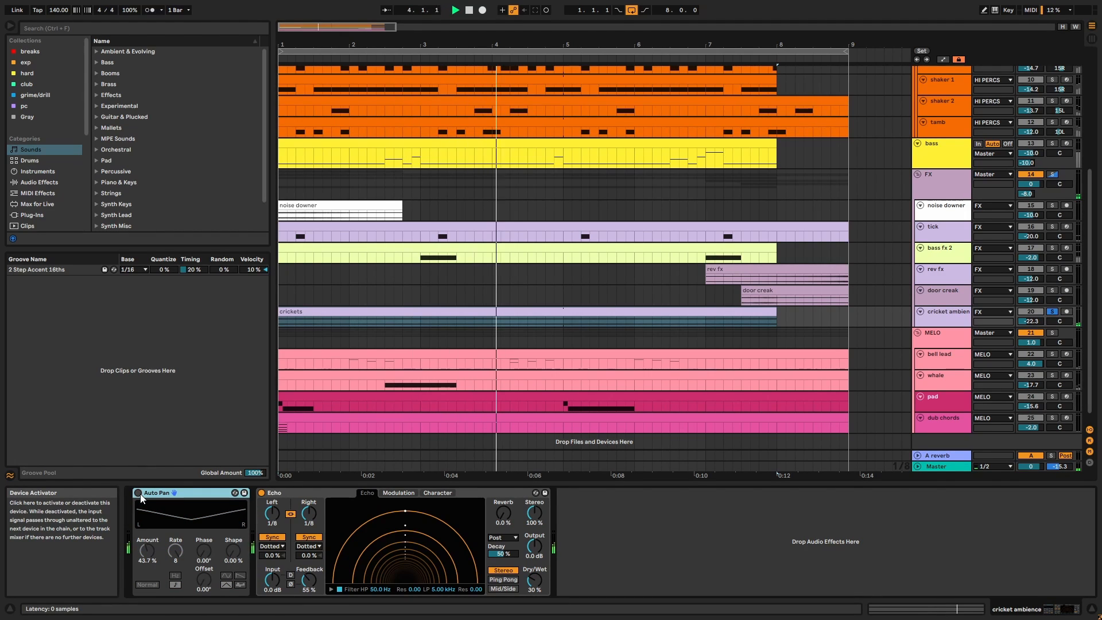
{"action": "left_click", "coordinate": [138, 492]}
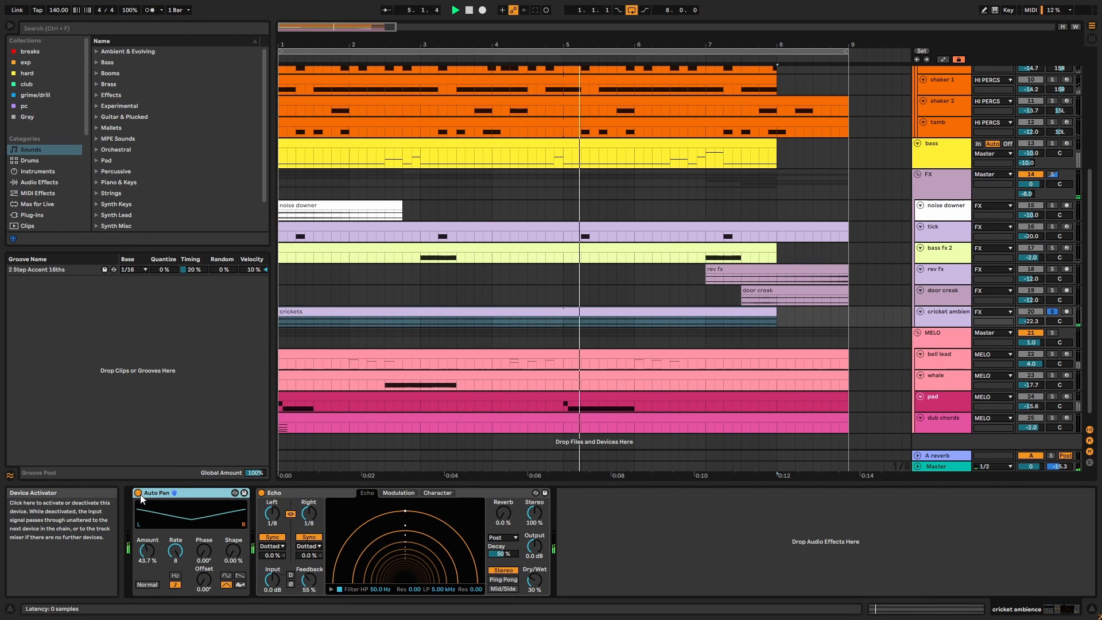
- Solo the bass fx 2 track, view its clip's MIDI notes and return to the arrangement
{"action": "left_click", "coordinate": [944, 258]}
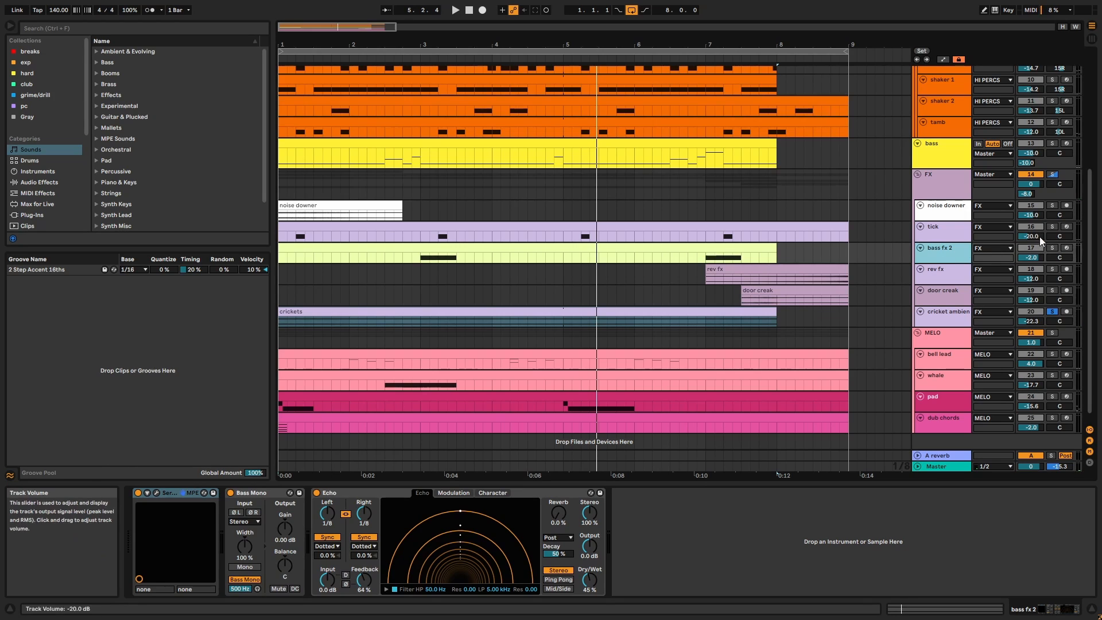
{"action": "left_click", "coordinate": [1054, 248]}
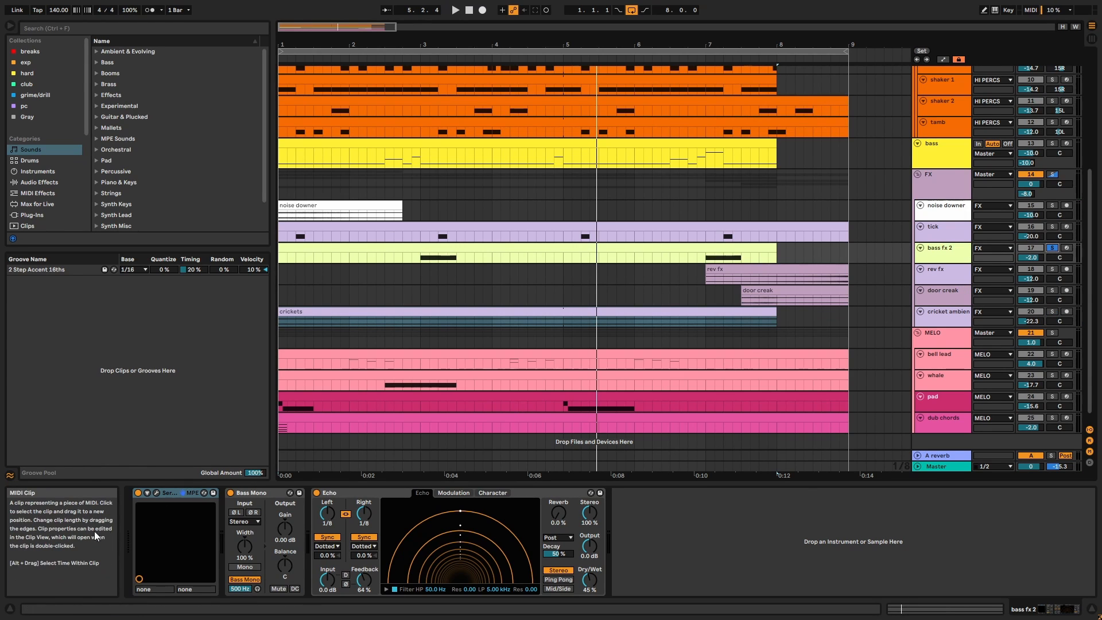
{"action": "double_click", "coordinate": [466, 254]}
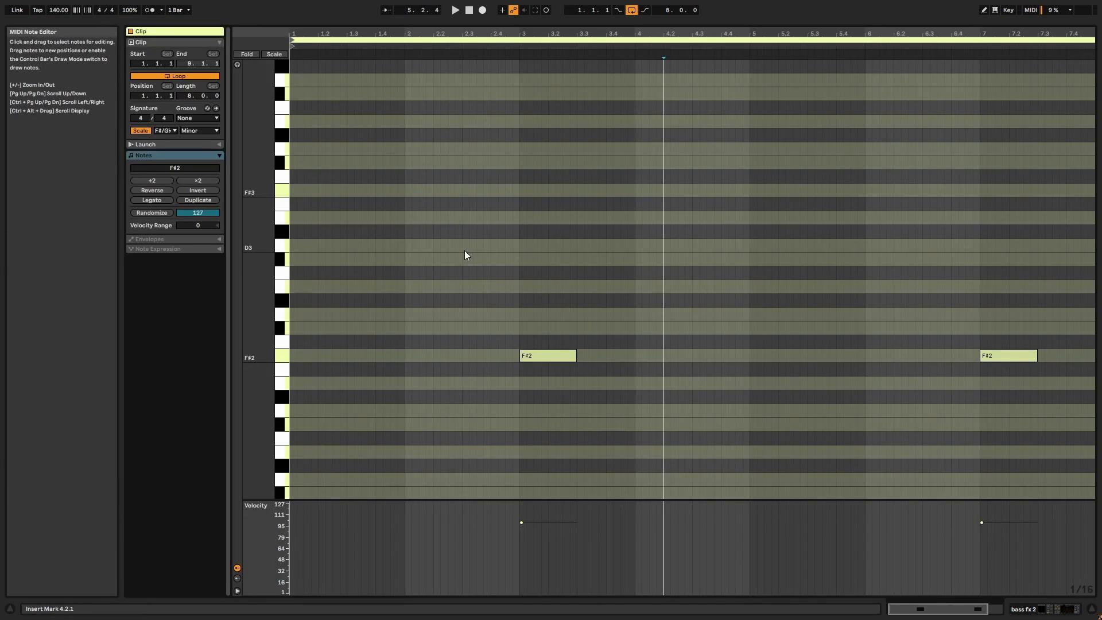
{"action": "left_click", "coordinate": [476, 46]}
{"action": "key", "text": "shift+Tab"}
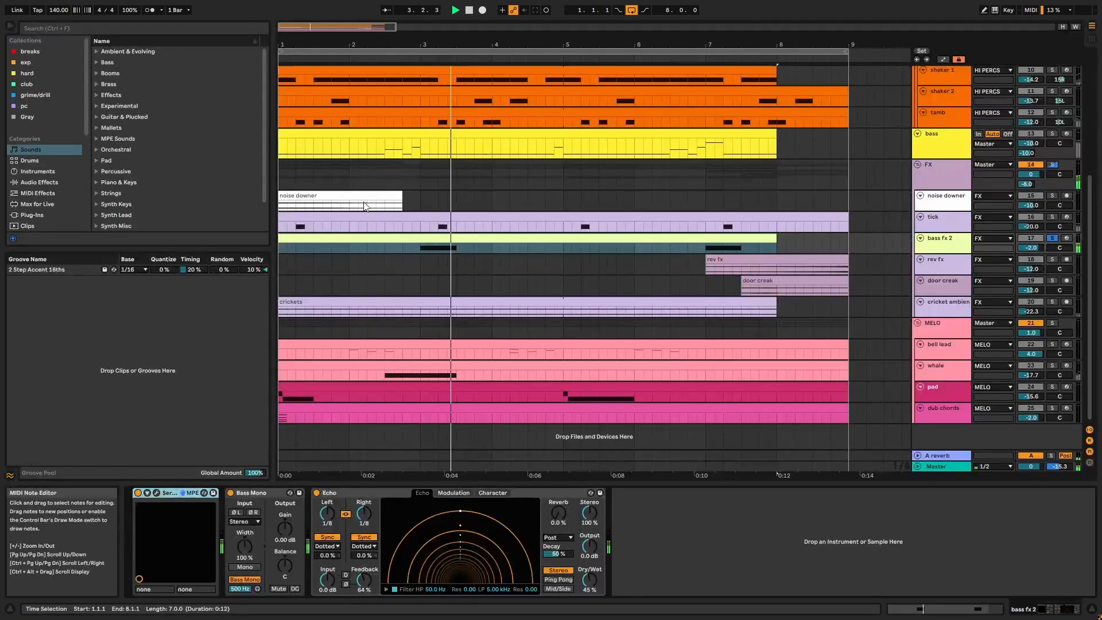
- Show bass fx 2's Serum patch, view its LFO 2 modulation, and audition the sound from bar 3
{"action": "left_click", "coordinate": [158, 492]}
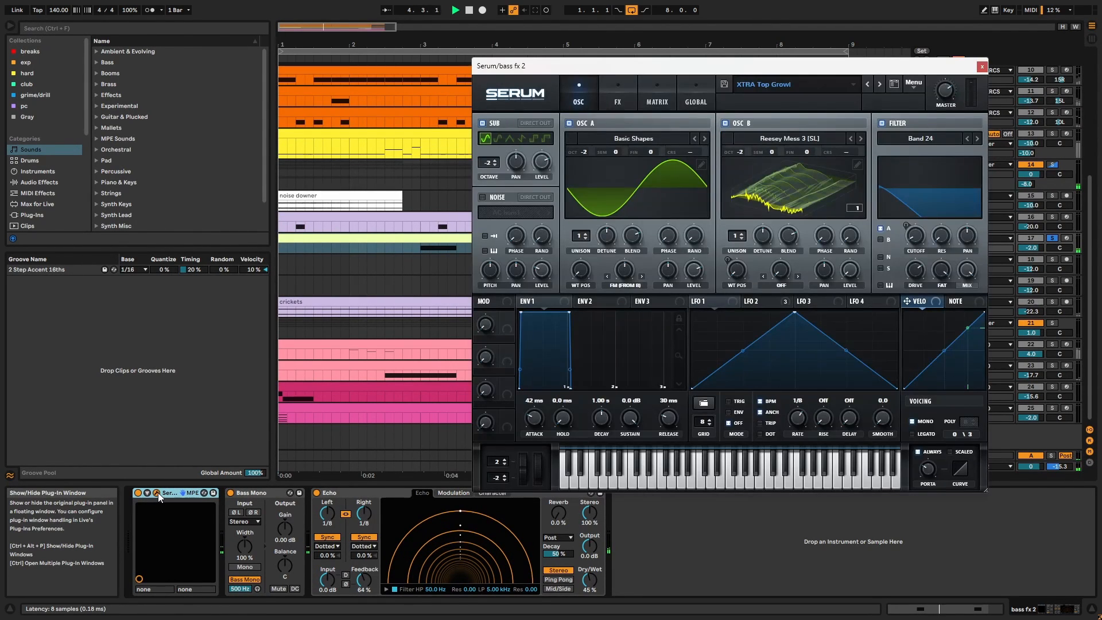
{"action": "key", "text": "space"}
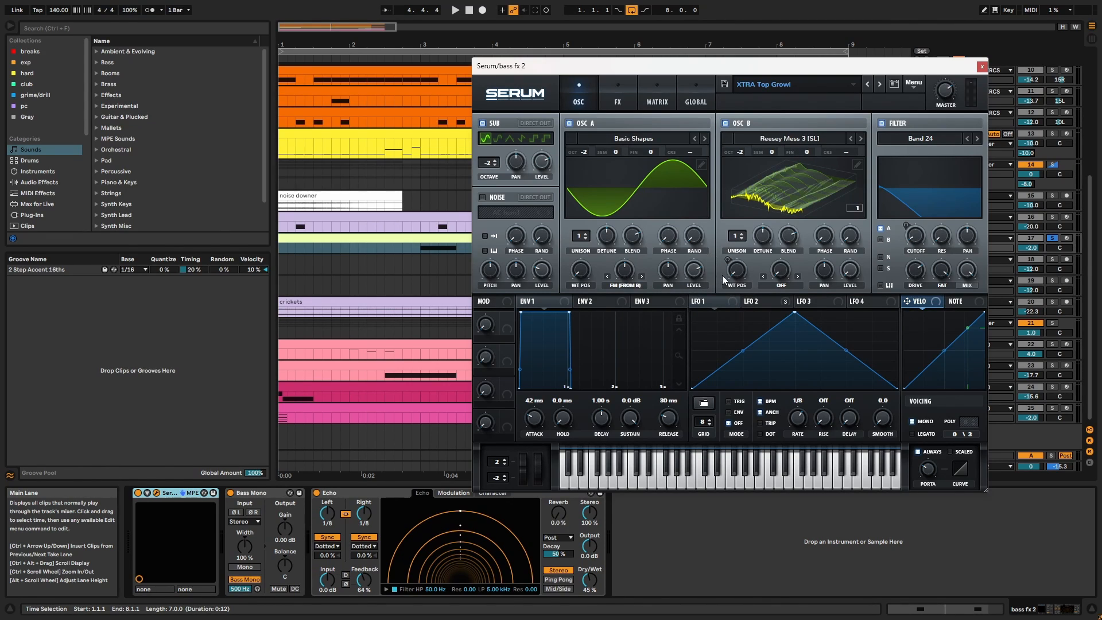
{"action": "left_click", "coordinate": [766, 301]}
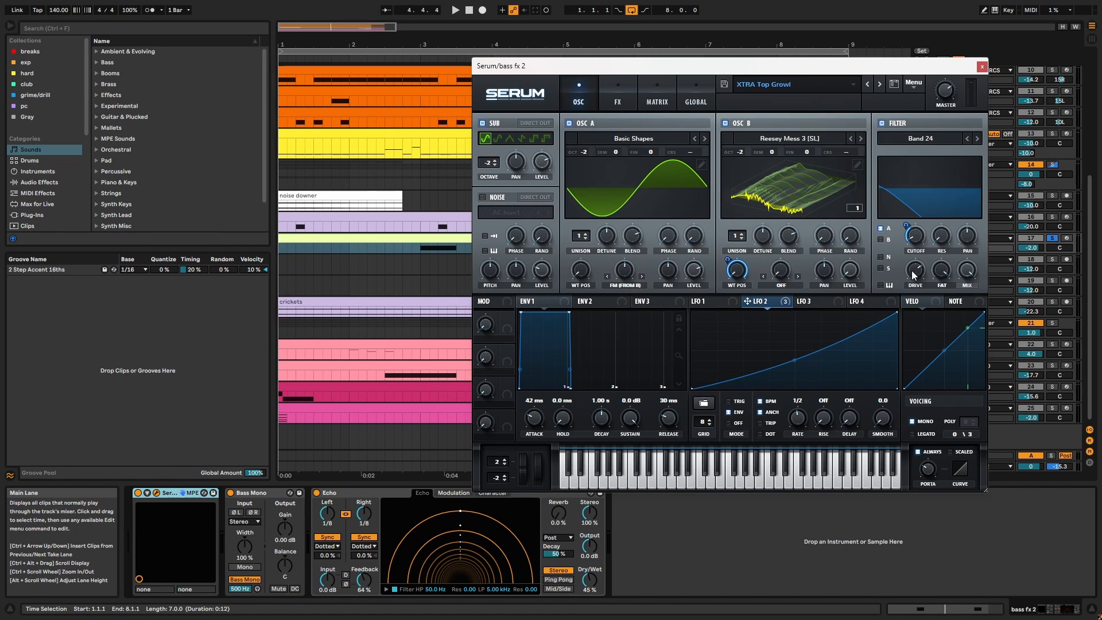
{"action": "left_click", "coordinate": [421, 248]}
{"action": "left_click", "coordinate": [421, 248]}
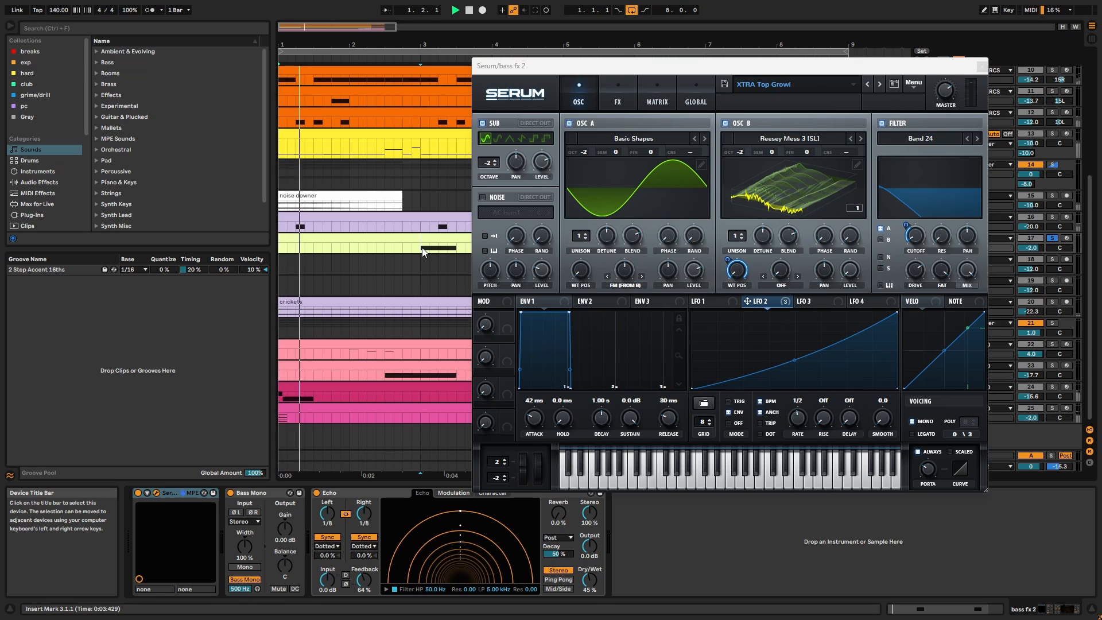
{"action": "key", "text": "space"}
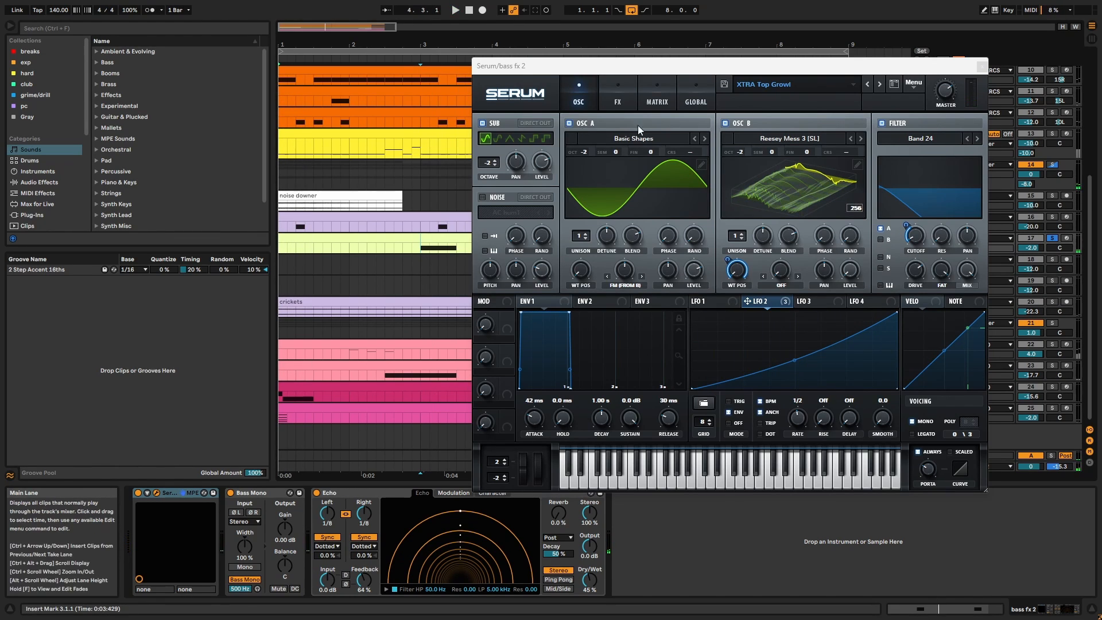
- Examine Serum's effects rack down to the filter and reverb, audition the bass fx 2 note, and close the plug-in window
{"action": "left_click", "coordinate": [603, 103]}
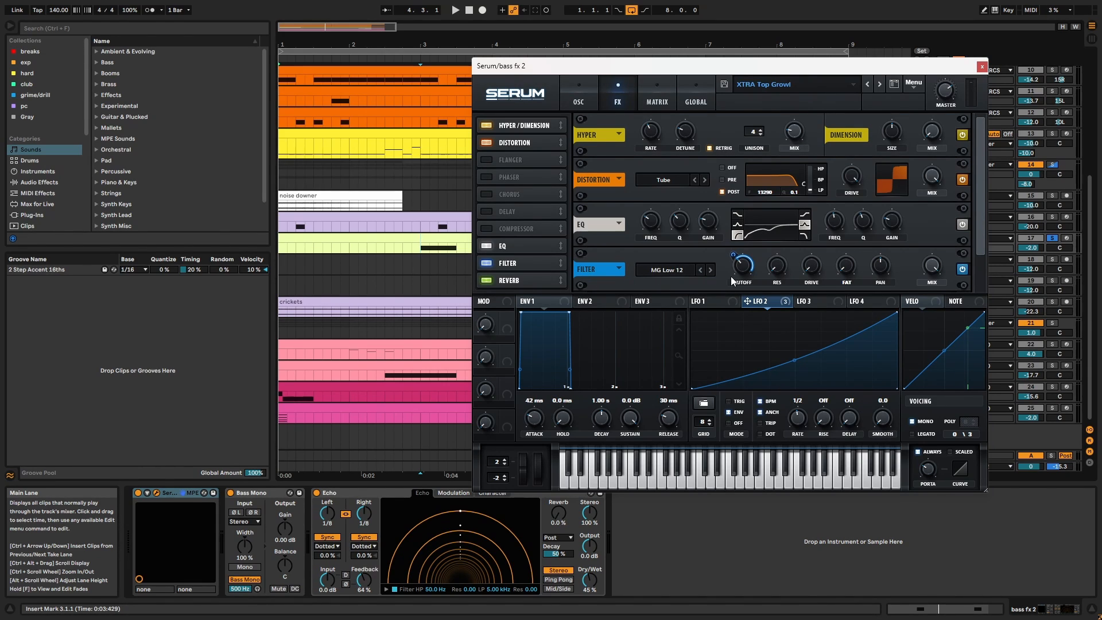
{"action": "right_click", "coordinate": [745, 270]}
{"action": "left_click", "coordinate": [646, 283]}
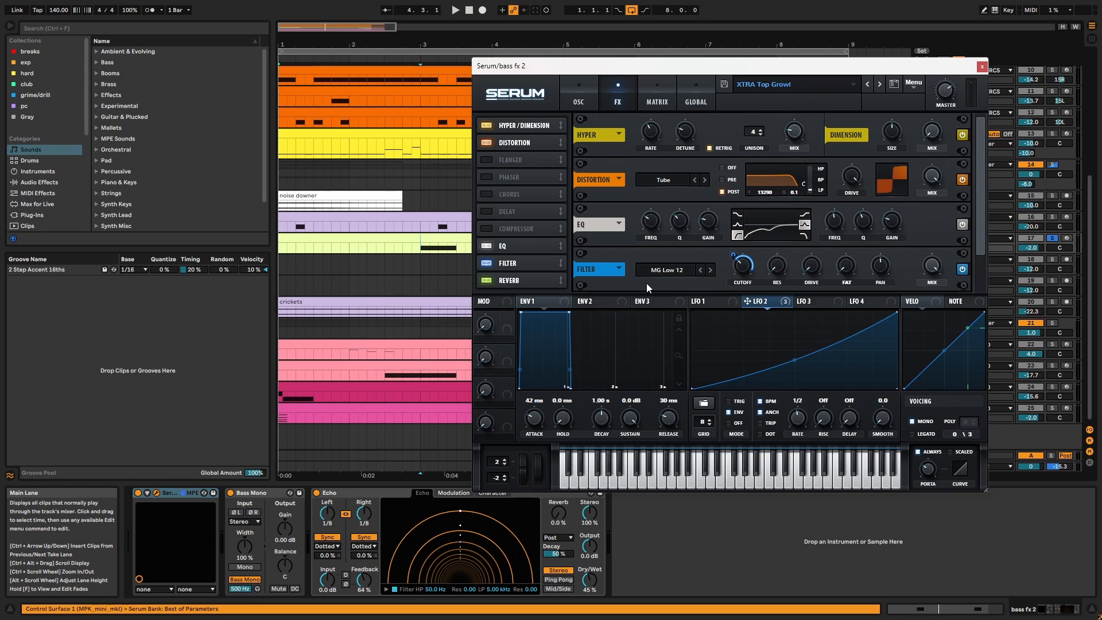
{"action": "left_click", "coordinate": [521, 279]}
{"action": "left_click", "coordinate": [422, 250]}
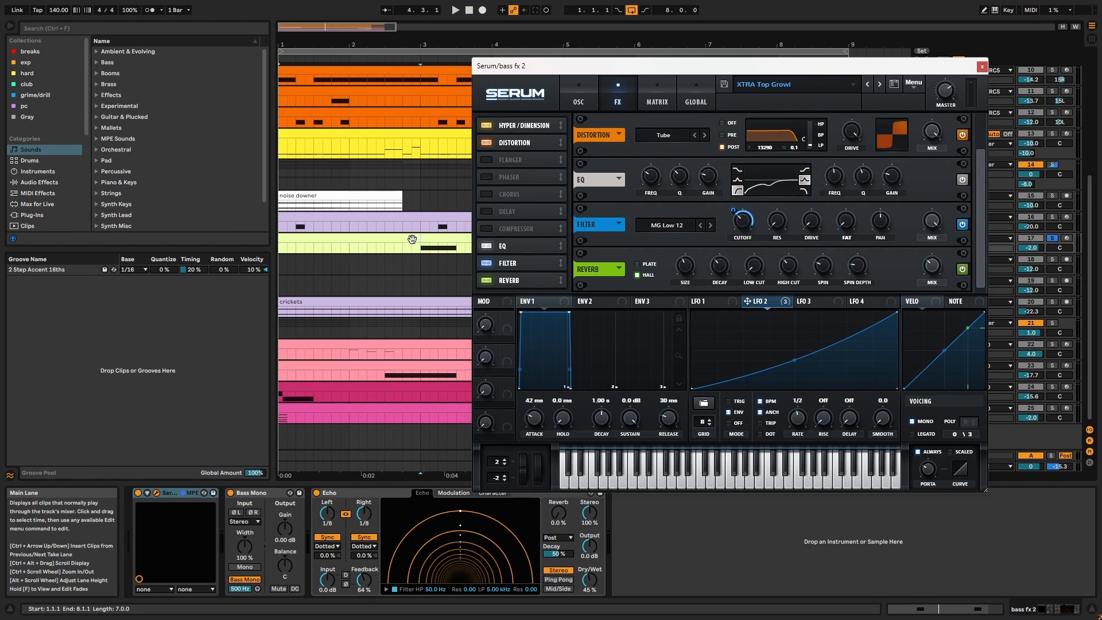
{"action": "key", "text": "space"}
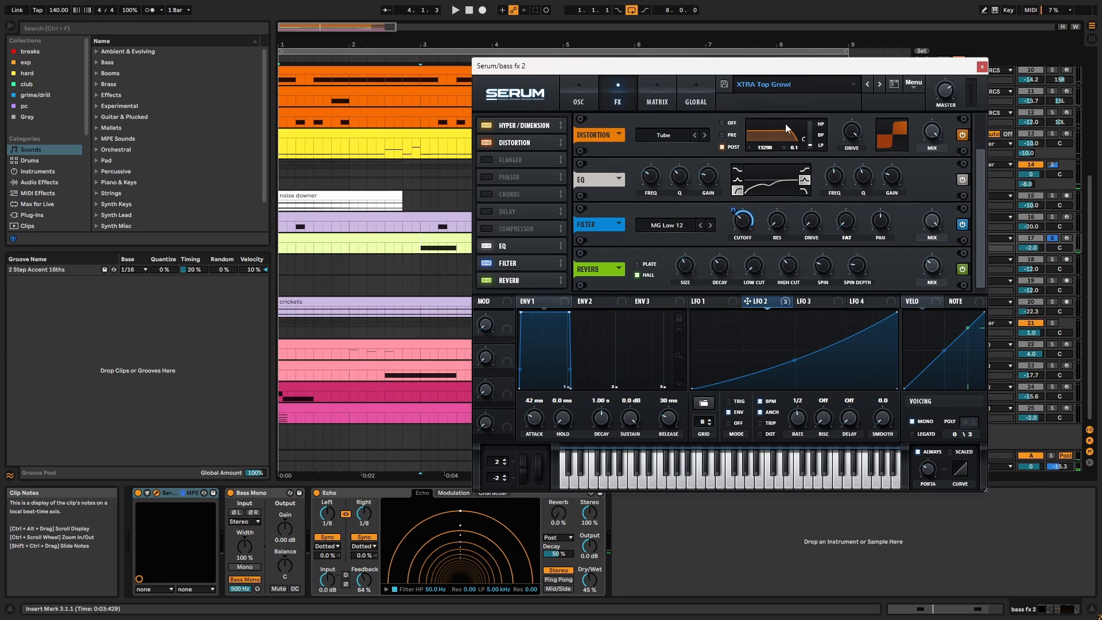
{"action": "left_click", "coordinate": [981, 68]}
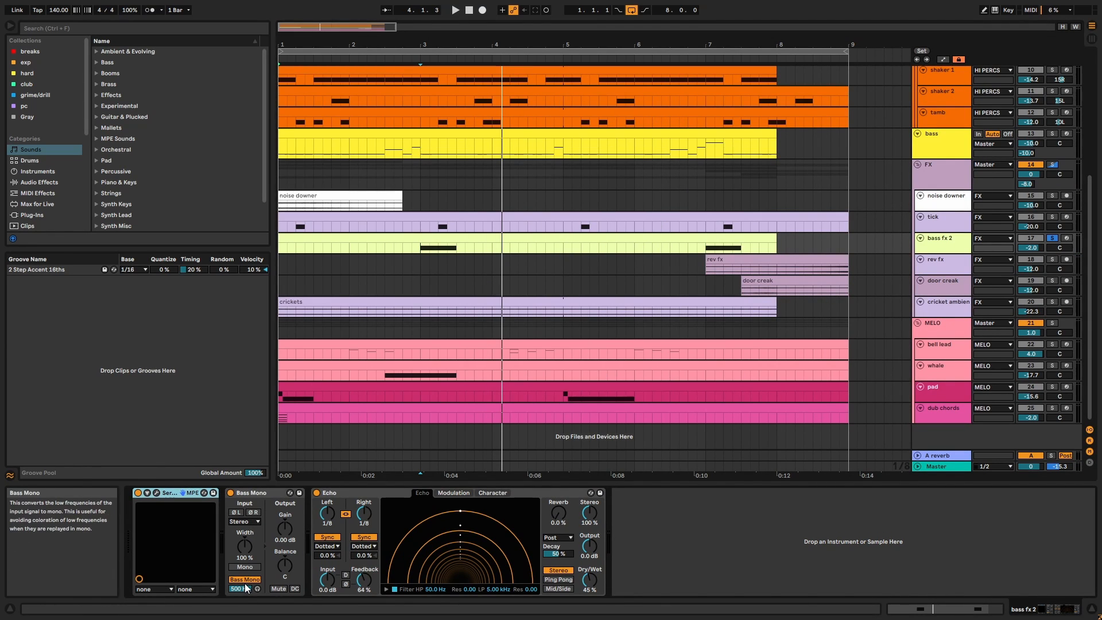
- View bass fx 2's Echo and the FX group's Drum Buss, Glue Compressor, EQ Three and Chorus-Ensemble
{"action": "left_click", "coordinate": [372, 491]}
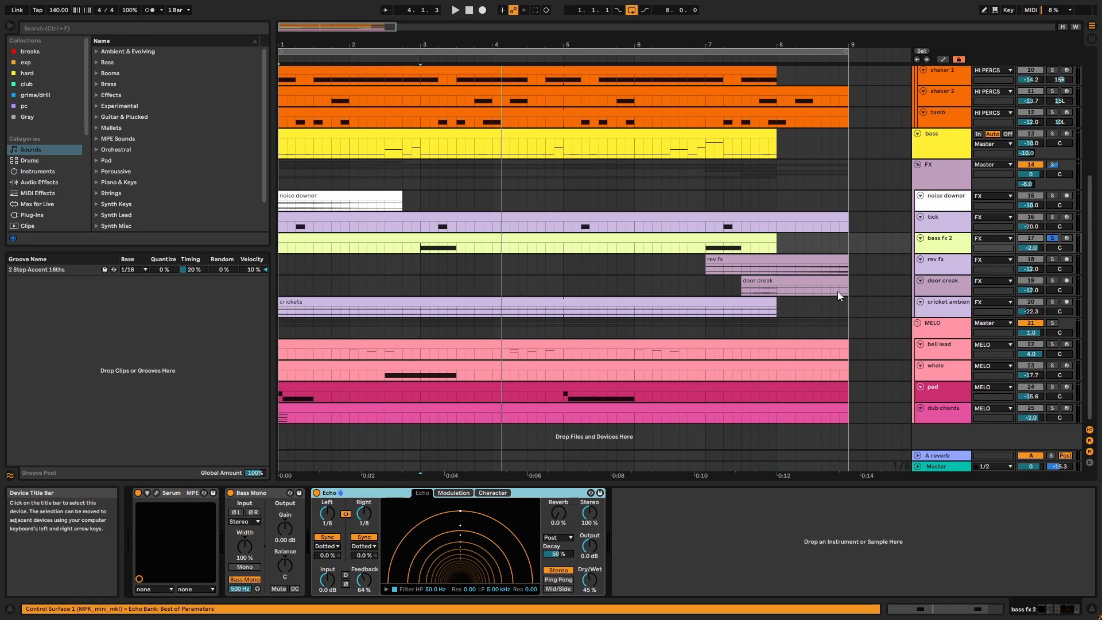
{"action": "left_click", "coordinate": [928, 174]}
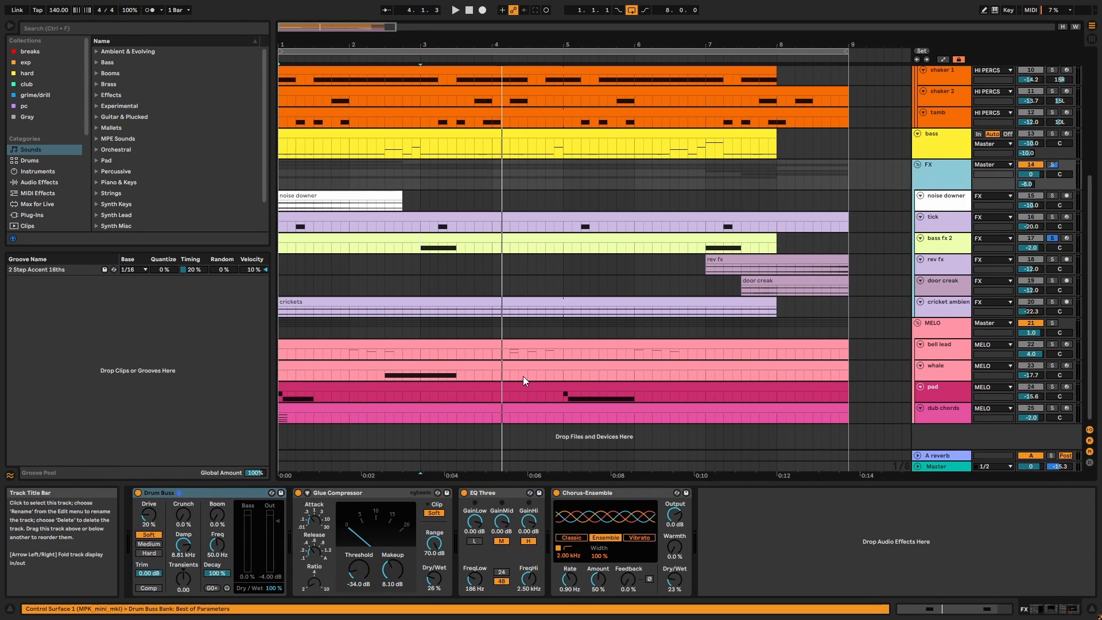
{"action": "left_click", "coordinate": [226, 492]}
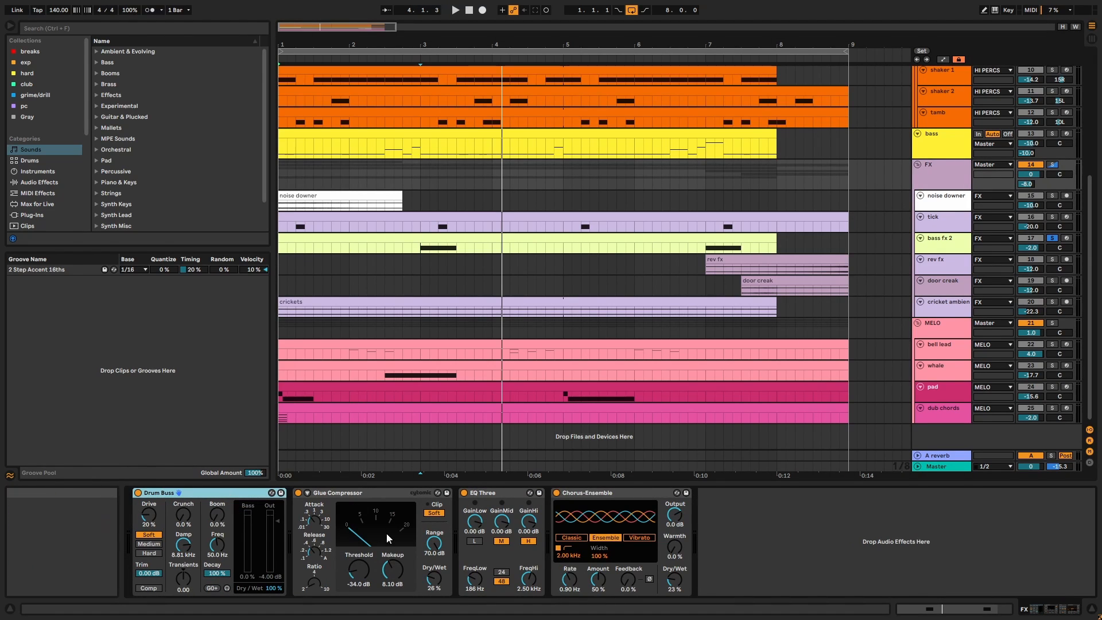
{"action": "left_click", "coordinate": [375, 491]}
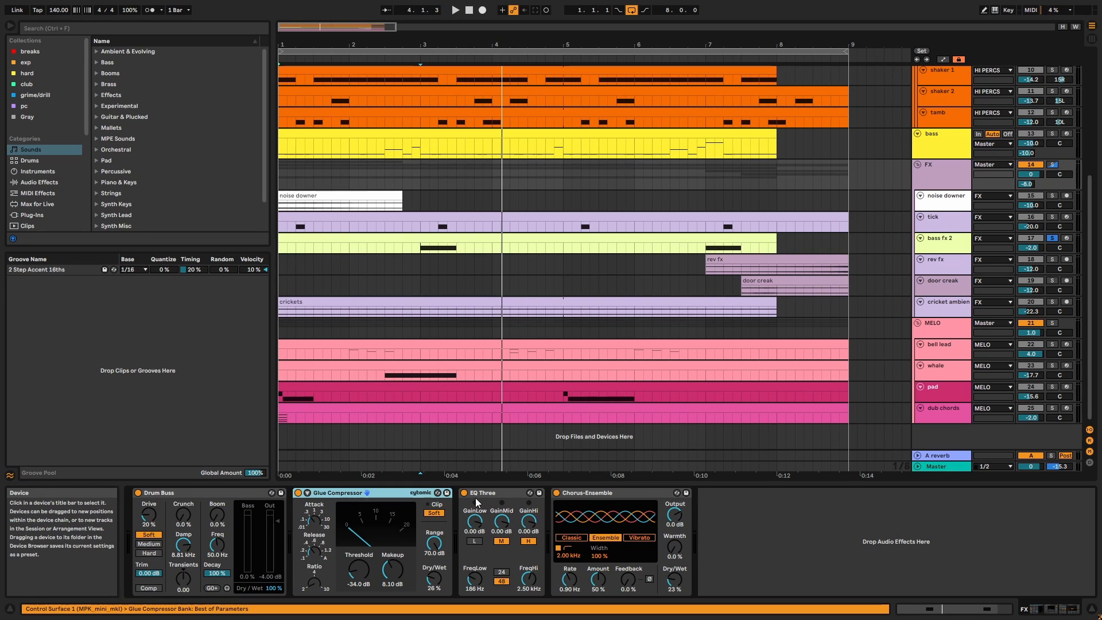
{"action": "left_click", "coordinate": [511, 493]}
{"action": "left_click", "coordinate": [597, 490]}
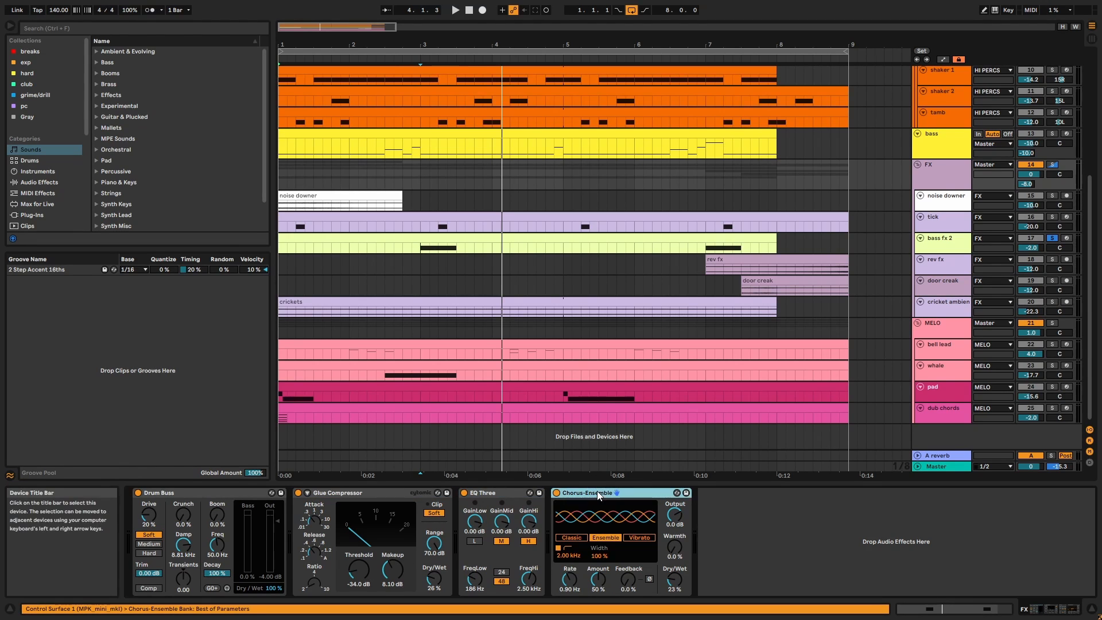
- Audition the whole FX group in solo, unsolo it, and check its A-reverb send
{"action": "left_click", "coordinate": [1052, 166]}
{"action": "key", "text": "space"}
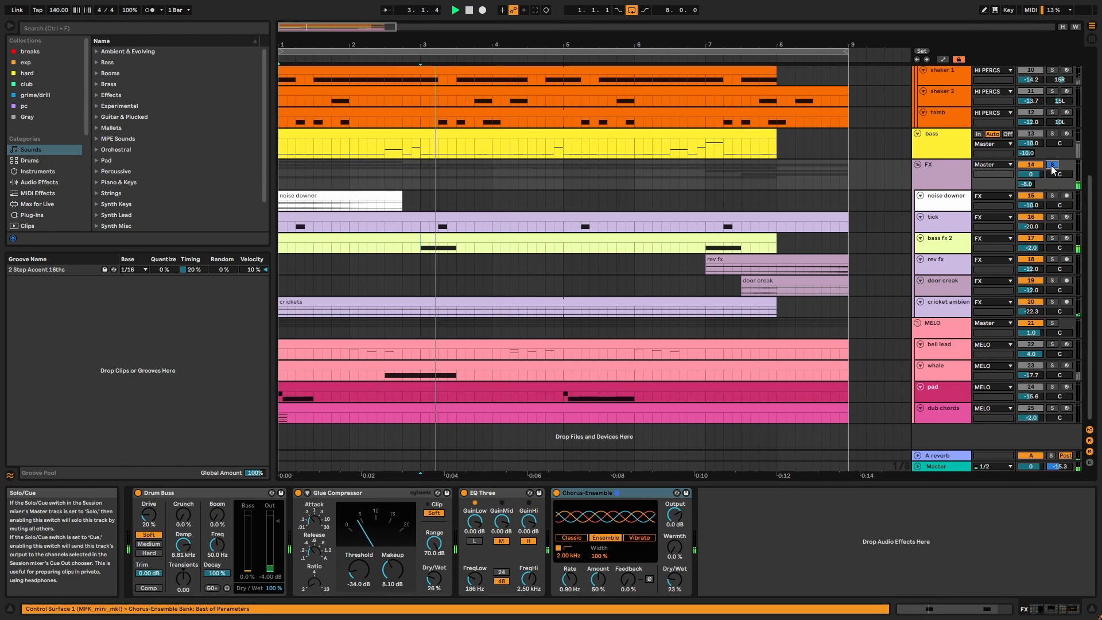
{"action": "left_click", "coordinate": [1051, 165]}
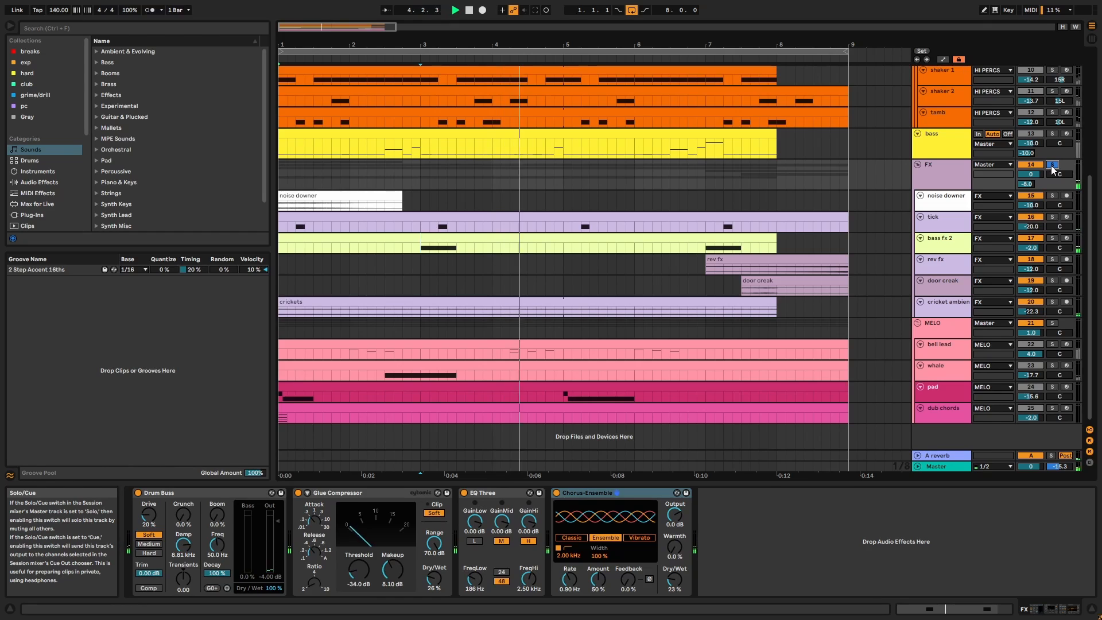
{"action": "key", "text": "space"}
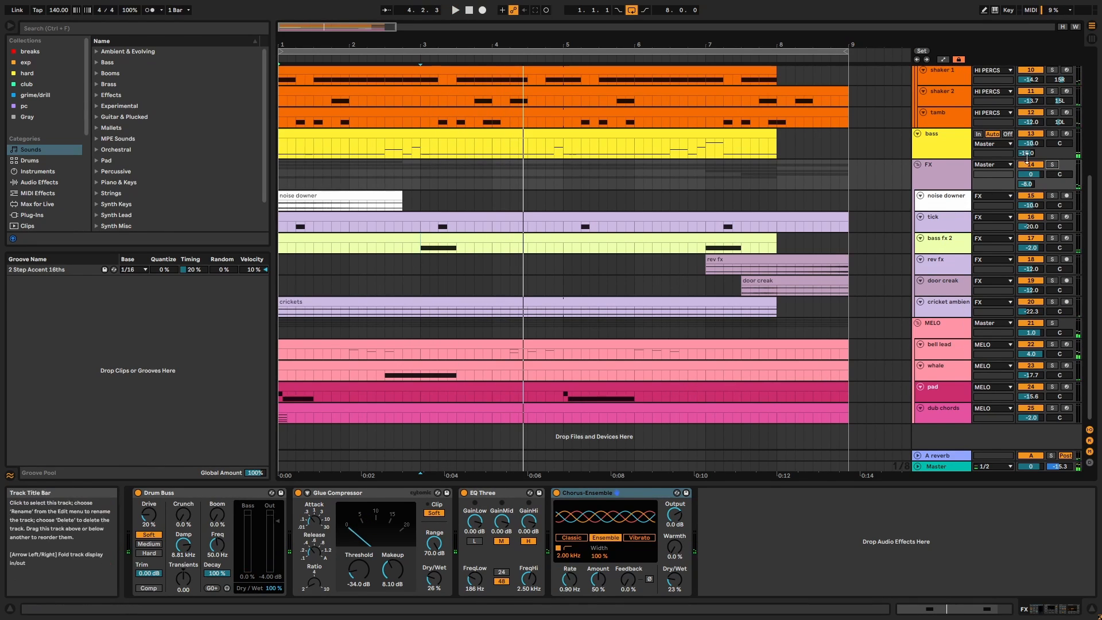
{"action": "left_click_drag", "start_coordinate": [1027, 187], "coordinate": [1031, 187]}
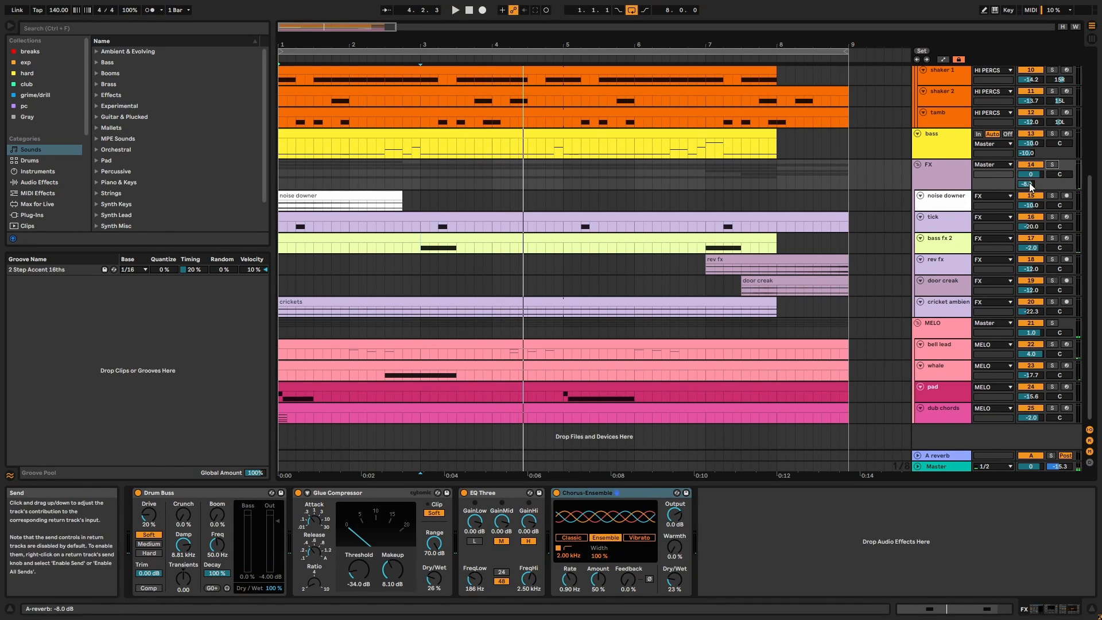
- View the MELO group's device chain, solo the group, and play it with the bell lead clip selected
{"action": "left_click", "coordinate": [942, 325]}
{"action": "left_click", "coordinate": [1053, 324]}
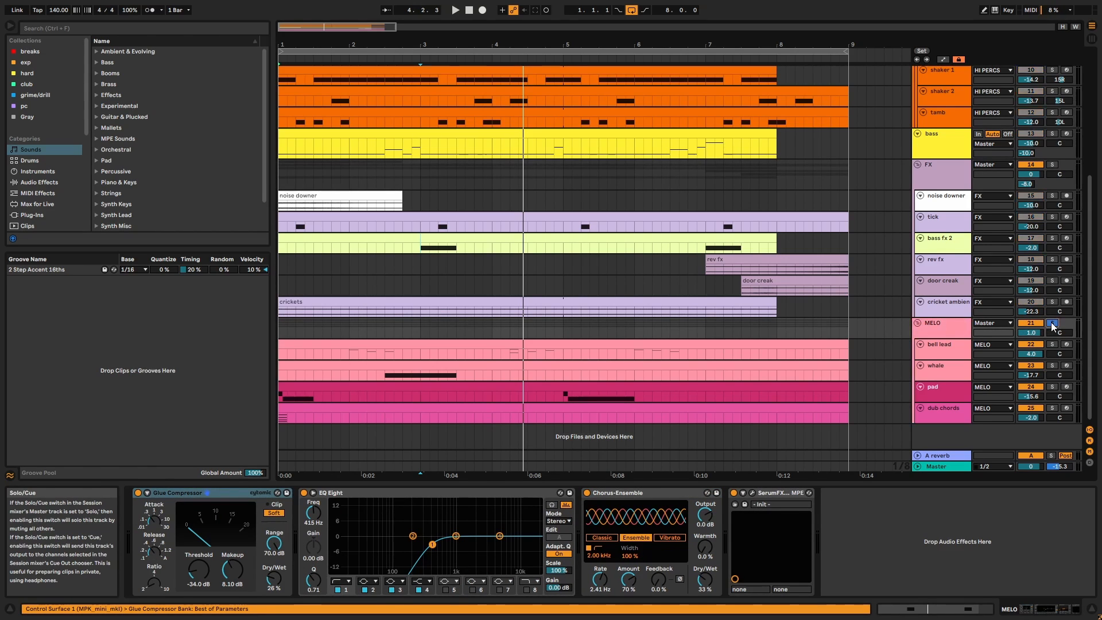
{"action": "left_click", "coordinate": [814, 351]}
{"action": "key", "text": "space"}
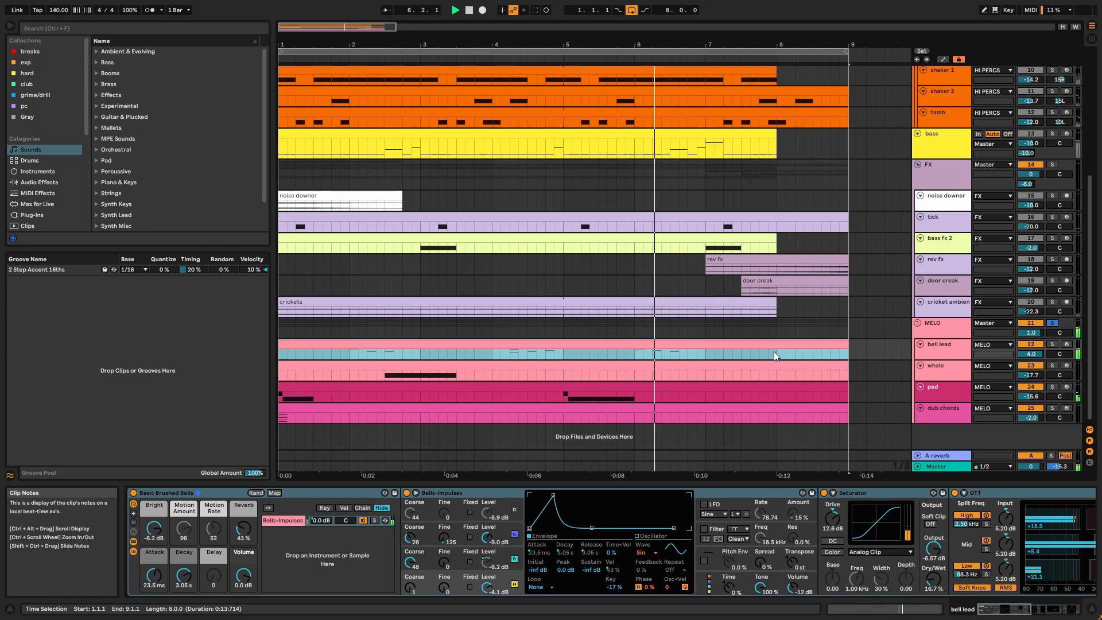
{"action": "key", "text": "space"}
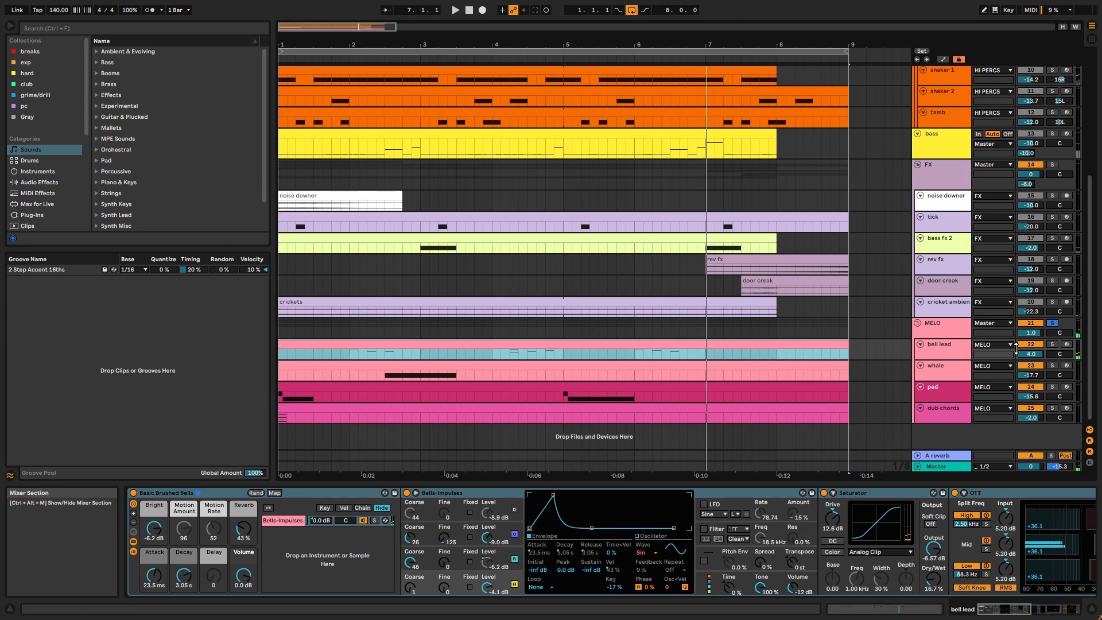
- Solo the bell lead track and play its clip in the note editor, enlarging the view to read its notes
{"action": "left_click", "coordinate": [1052, 345]}
{"action": "double_click", "coordinate": [820, 343]}
{"action": "key", "text": "space"}
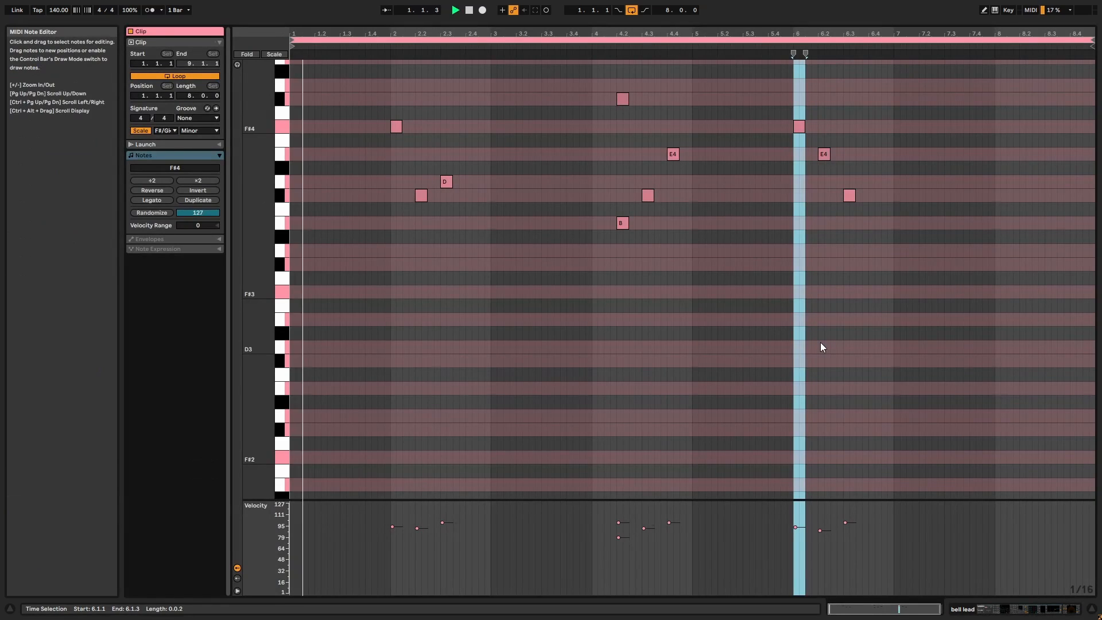
{"action": "double_click", "coordinate": [264, 244]}
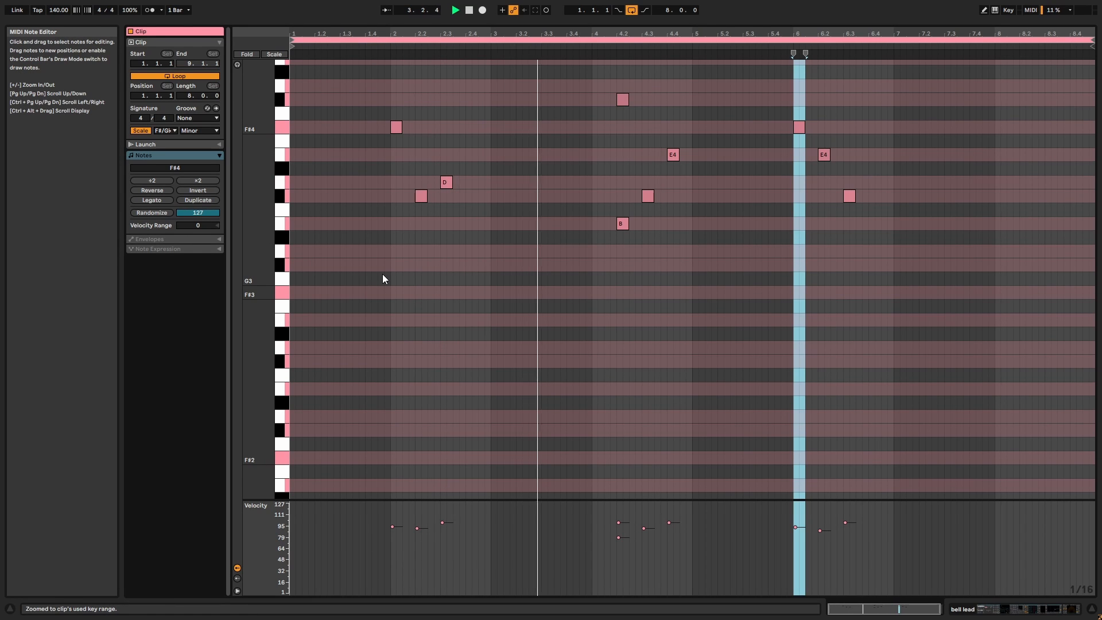
{"action": "scroll", "coordinate": [383, 274], "scroll_direction": "up", "scroll_amount": 4}
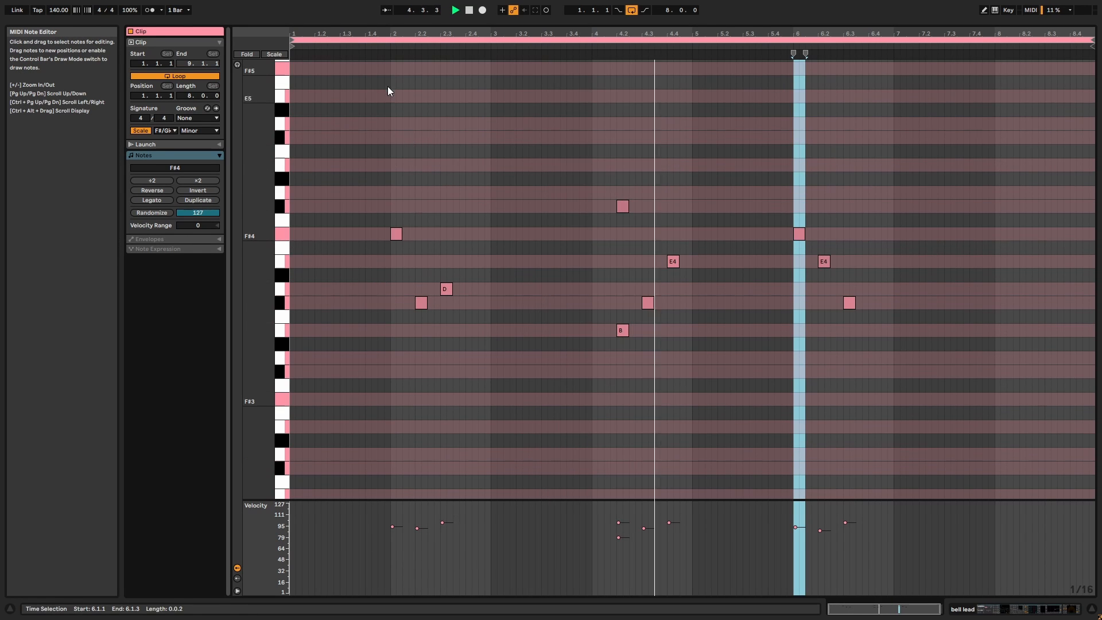
{"action": "scroll", "coordinate": [387, 86], "scroll_direction": "up", "scroll_amount": 2, "text": "ctrl"}
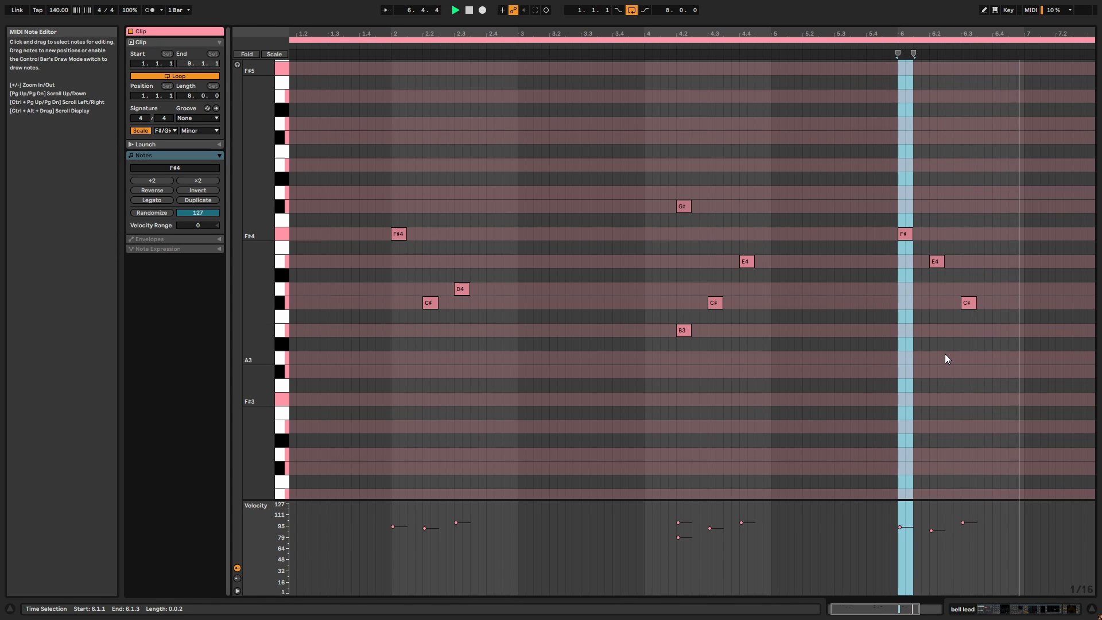
{"action": "key", "text": "space"}
- Return to the bell lead's devices and examine Bells-Impulses' second oscillator, the Saturator and OTT
{"action": "key", "text": "shift+Tab"}
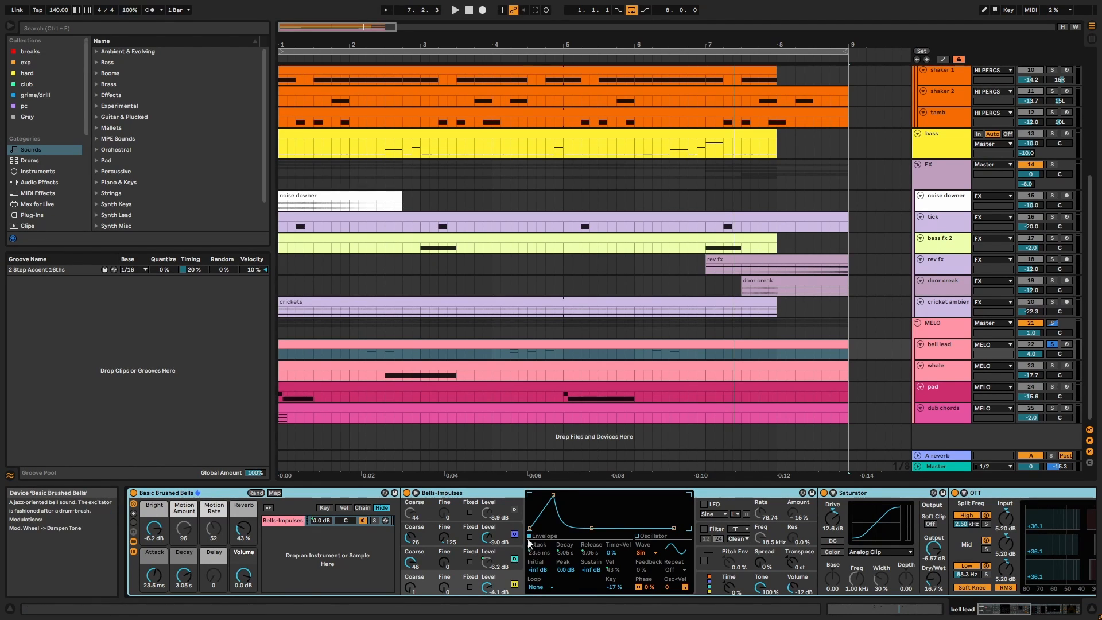
{"action": "left_click", "coordinate": [465, 495]}
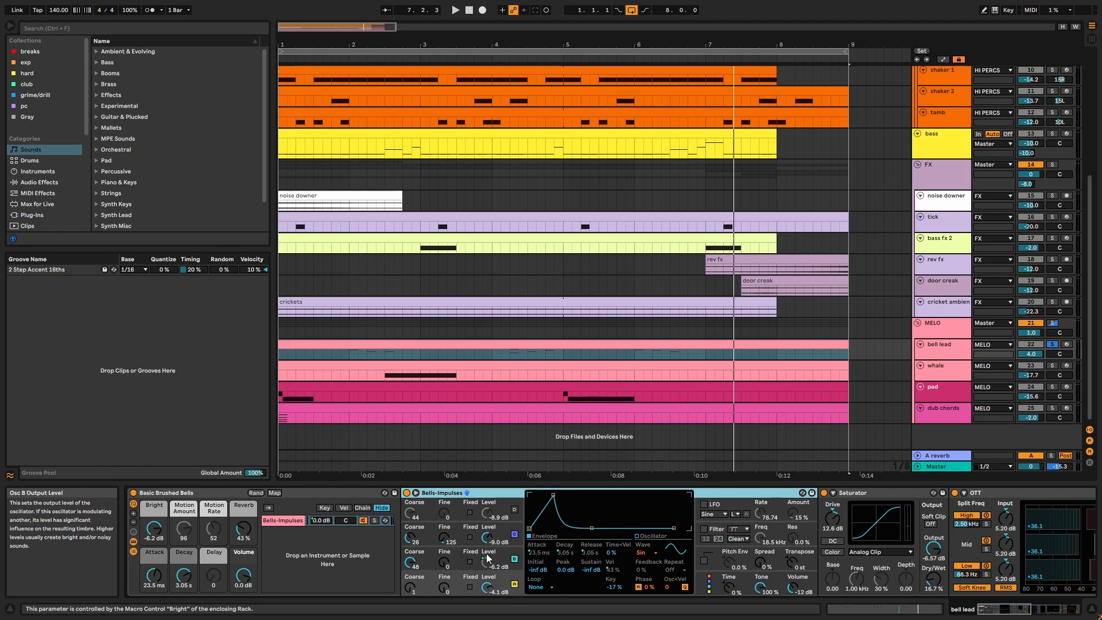
{"action": "left_click", "coordinate": [427, 535]}
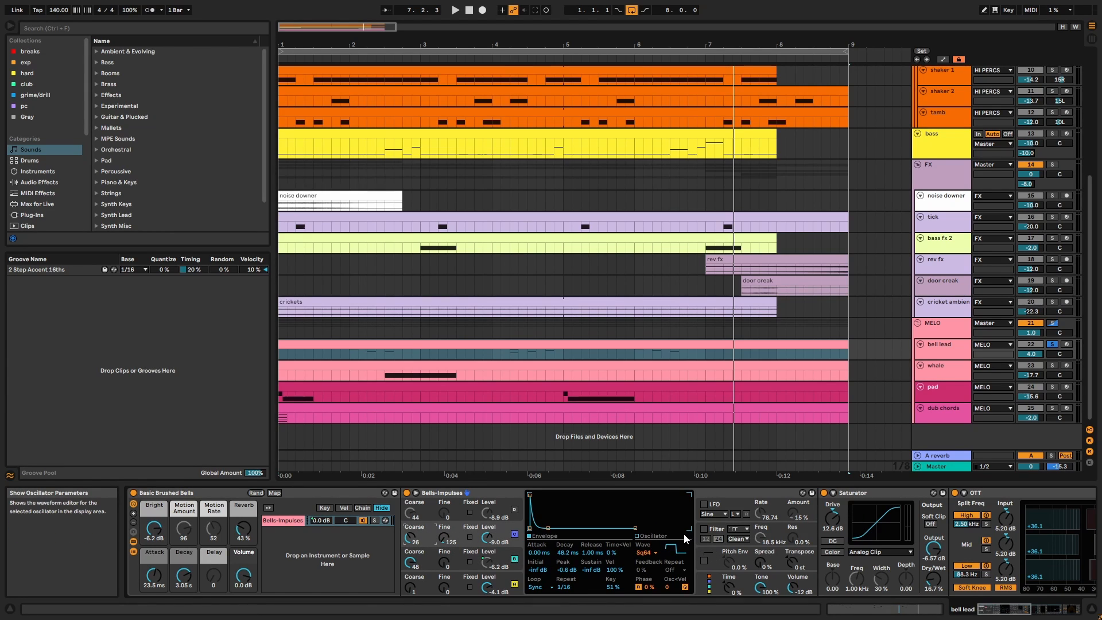
{"action": "left_click", "coordinate": [877, 491]}
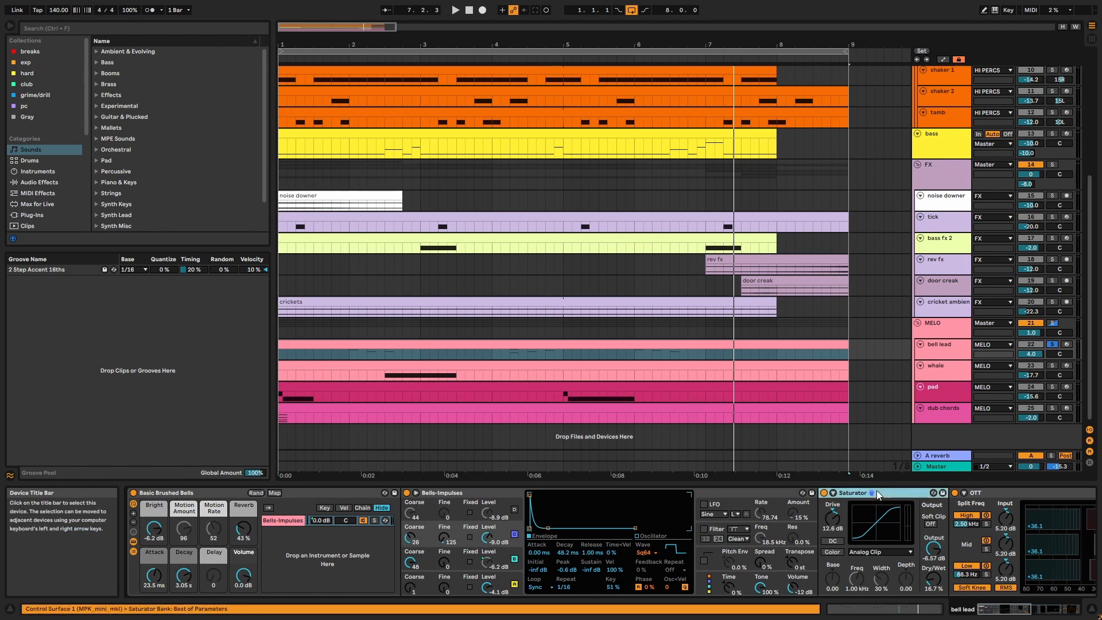
{"action": "left_click", "coordinate": [1005, 500]}
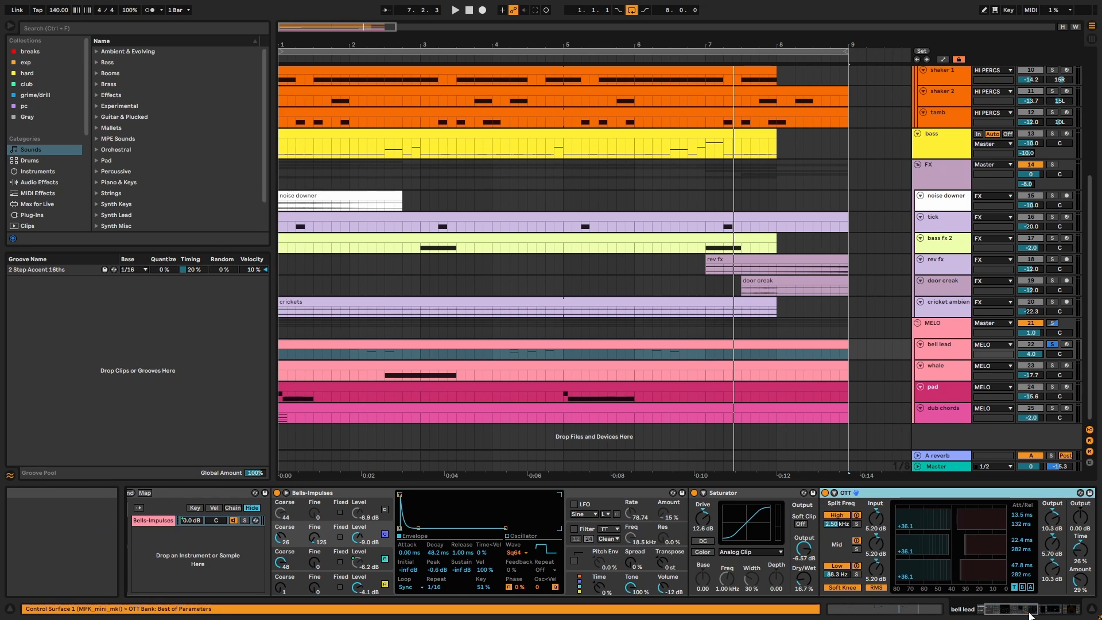
- Open the bell lead's Vinyl plug-in to view its settings, and check the EQ Eight and Echo after it
{"action": "left_click", "coordinate": [1055, 615]}
{"action": "left_click", "coordinate": [818, 496]}
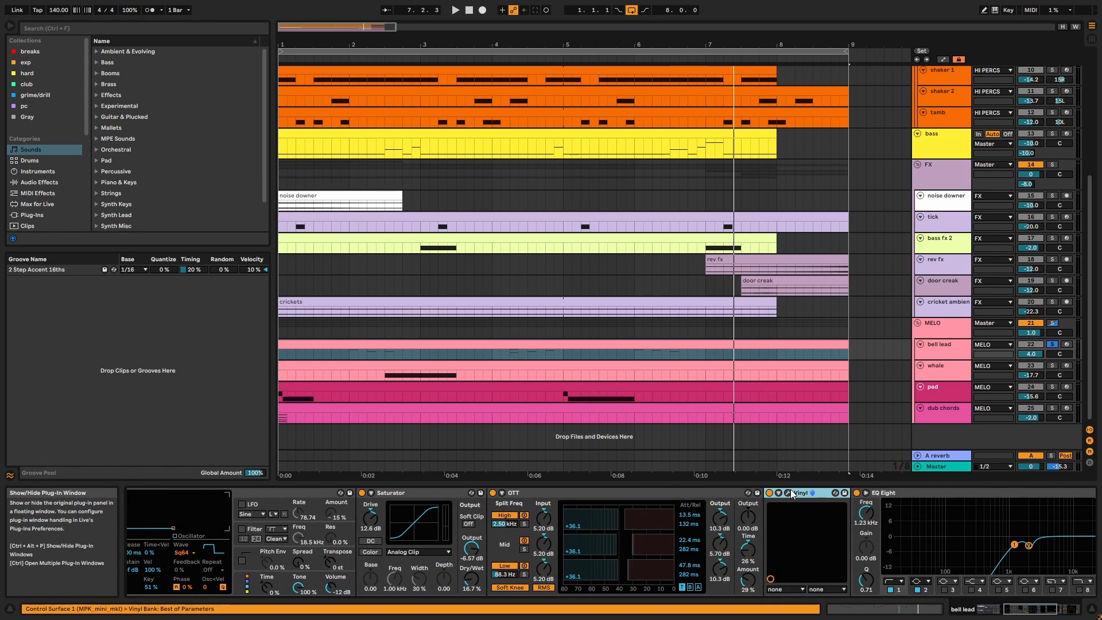
{"action": "left_click", "coordinate": [790, 491]}
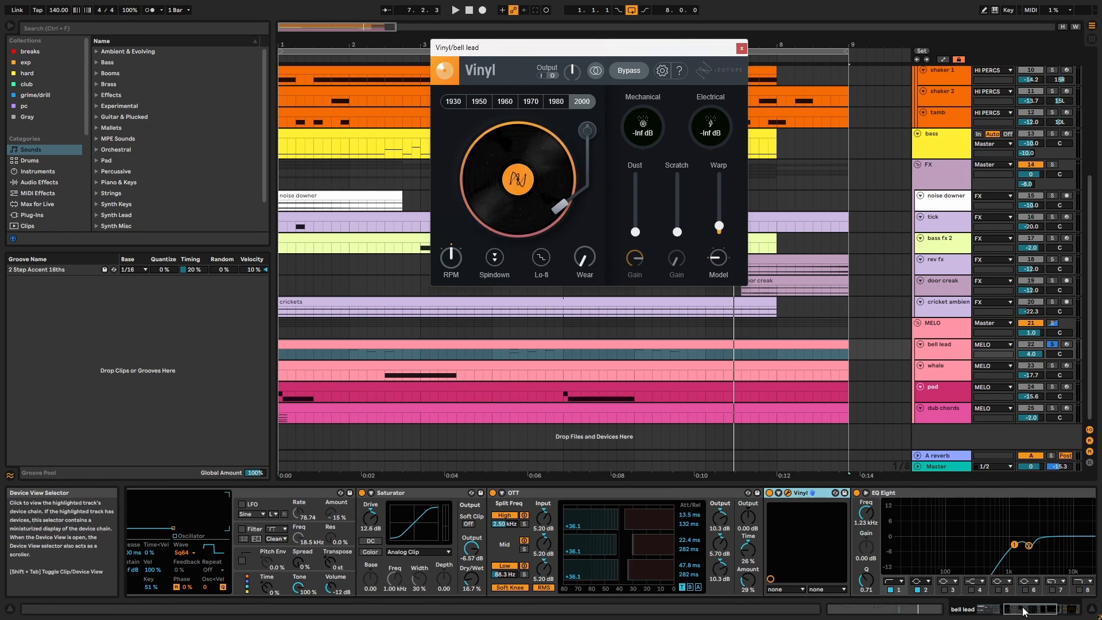
{"action": "left_click_drag", "start_coordinate": [1023, 611], "coordinate": [1030, 610]}
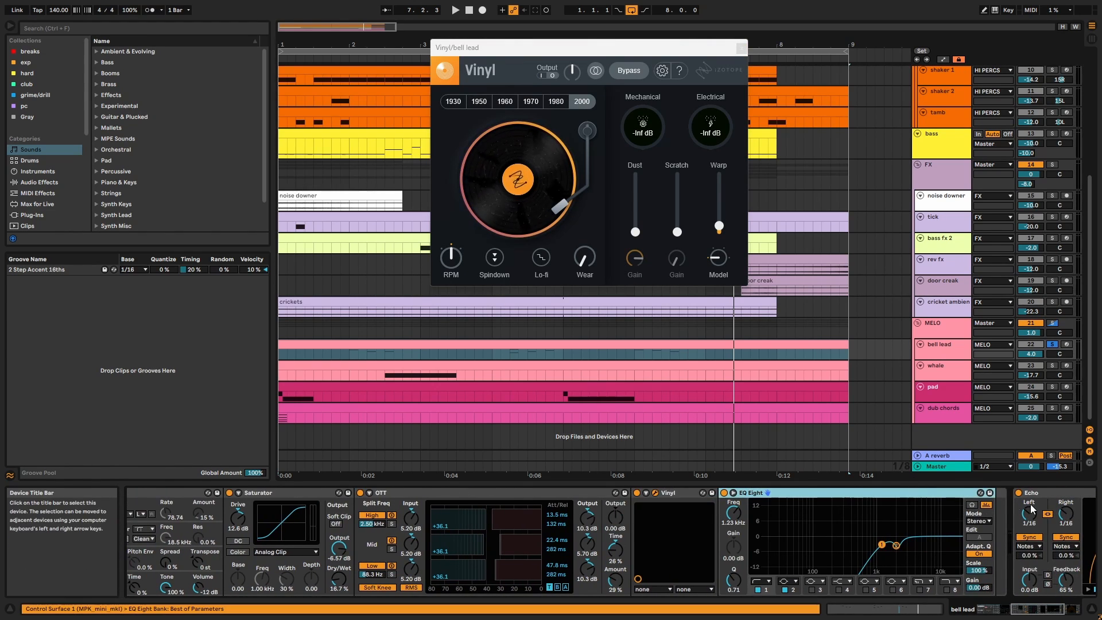
{"action": "left_click", "coordinate": [1043, 494]}
- Turn off the bell lead's Saturator, OTT, Vinyl, EQ Eight and Echo and play the part dry
{"action": "key", "text": "space"}
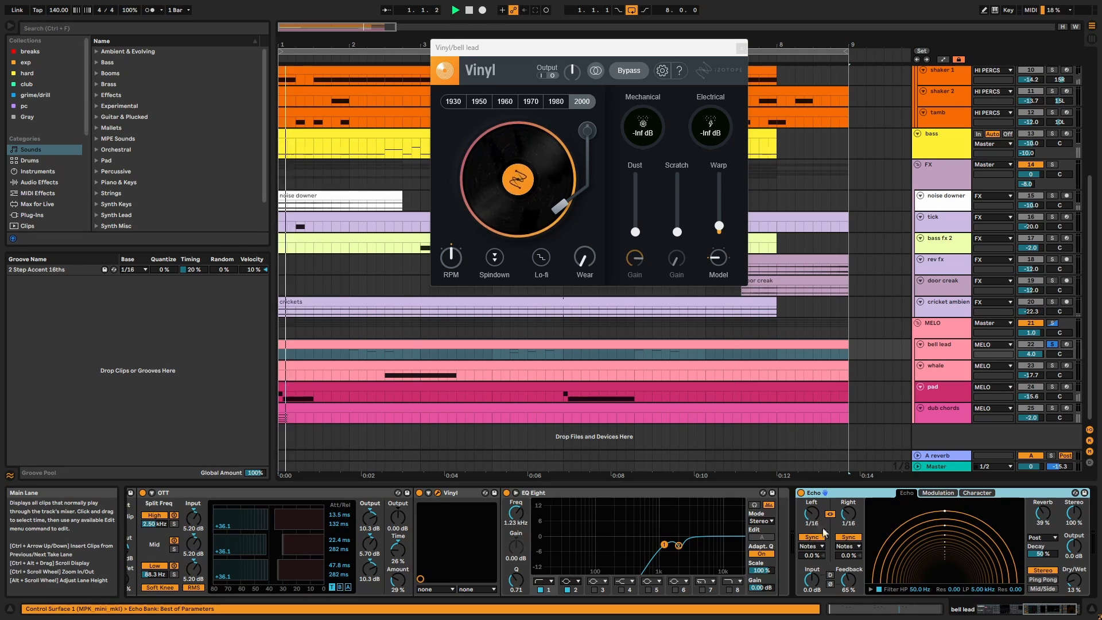
{"action": "left_click_drag", "start_coordinate": [1065, 612], "coordinate": [1031, 611]}
{"action": "left_click", "coordinate": [488, 494]}
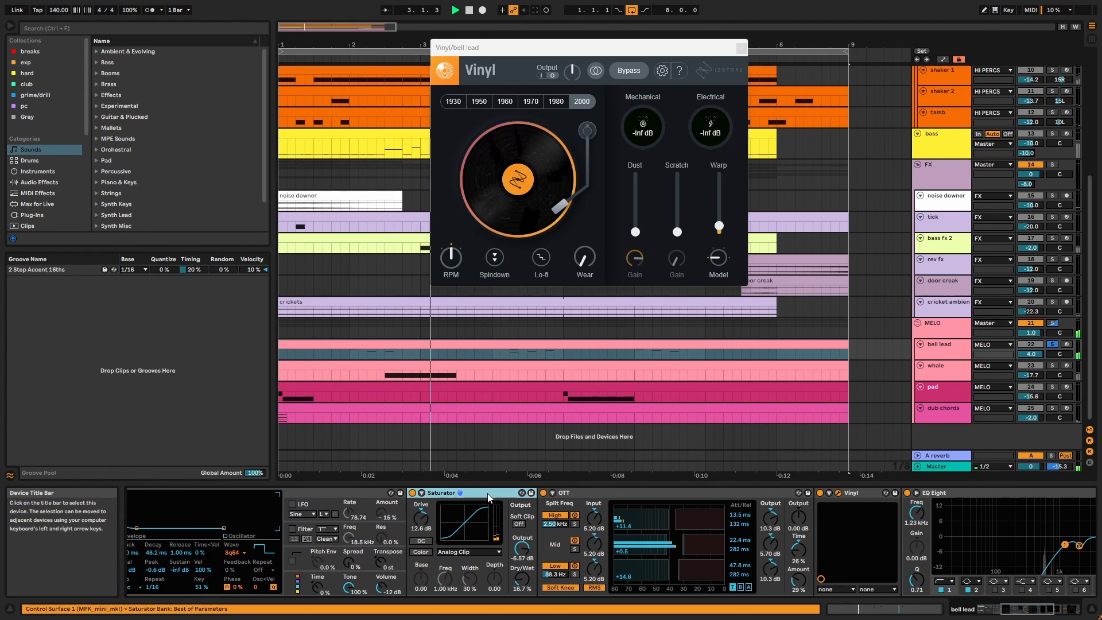
{"action": "left_click", "coordinate": [995, 494], "text": "shift"}
{"action": "key", "text": "space"}
{"action": "left_click", "coordinate": [907, 493]}
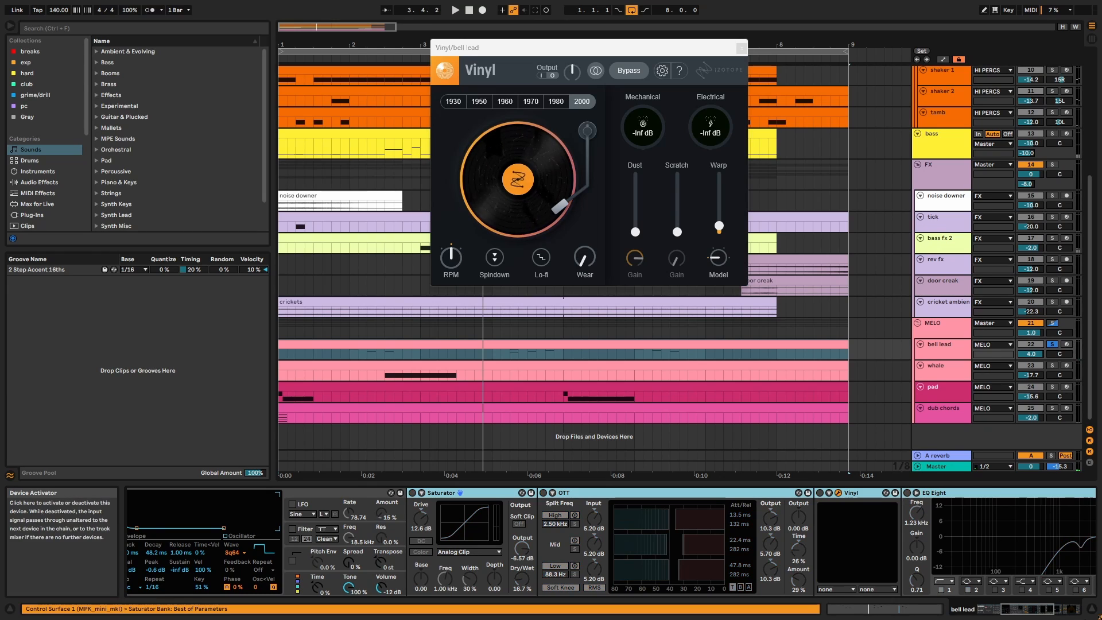
{"action": "left_click_drag", "start_coordinate": [1038, 609], "coordinate": [1065, 610]}
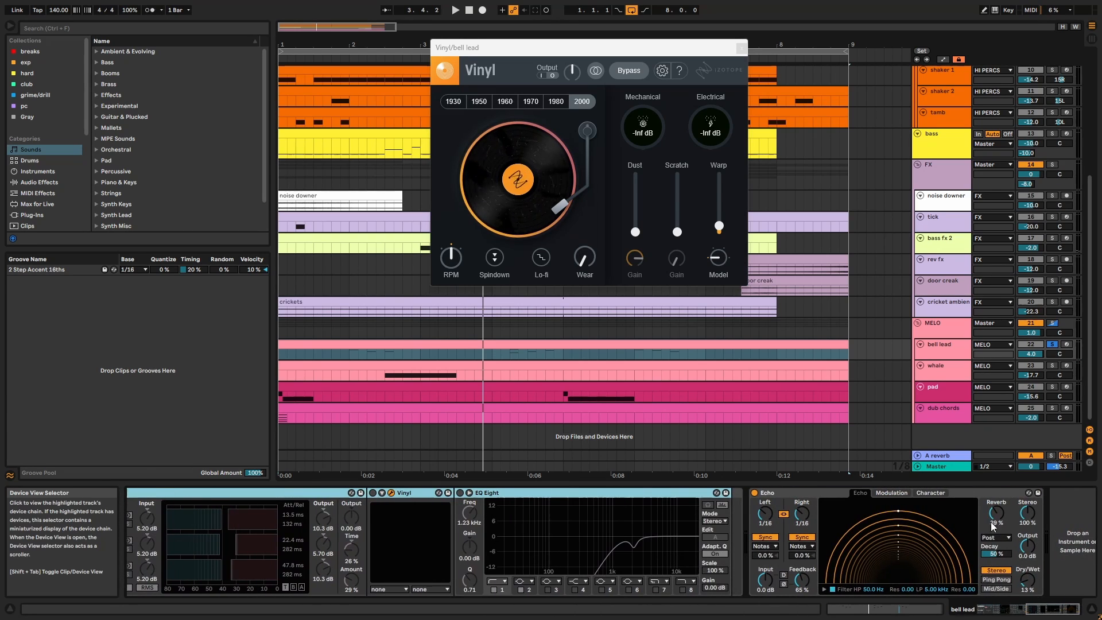
{"action": "left_click", "coordinate": [754, 493]}
{"action": "key", "text": "space"}
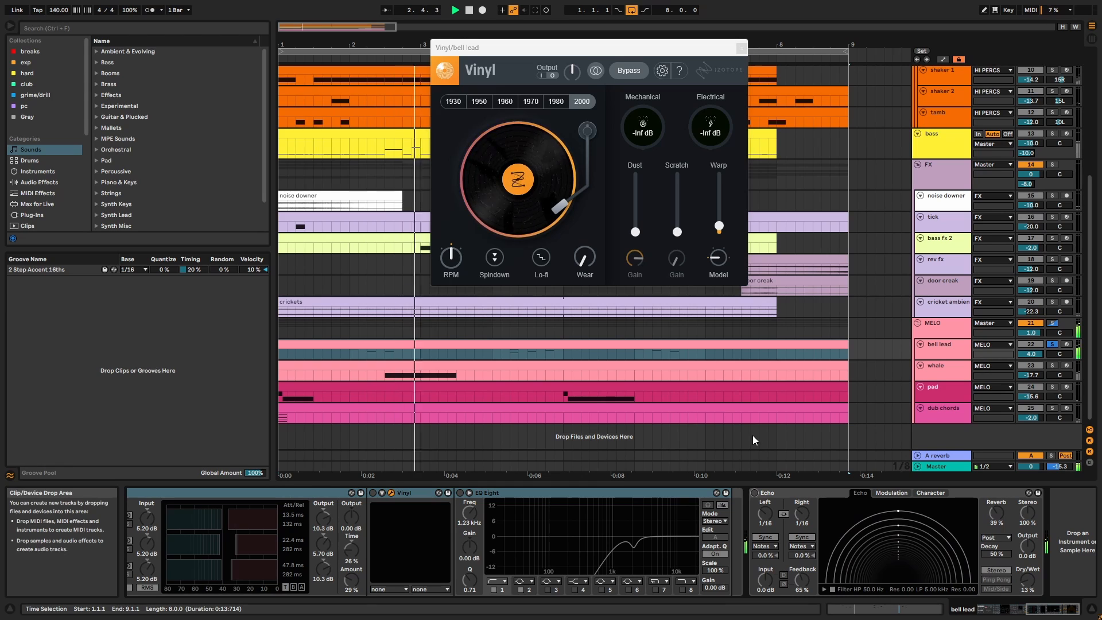
- Compare the bell lead with and without effects during playback by undoing, redoing and again undoing the device deactivation
{"action": "key", "text": "ctrl+z"}
{"action": "key", "text": "ctrl+z"}
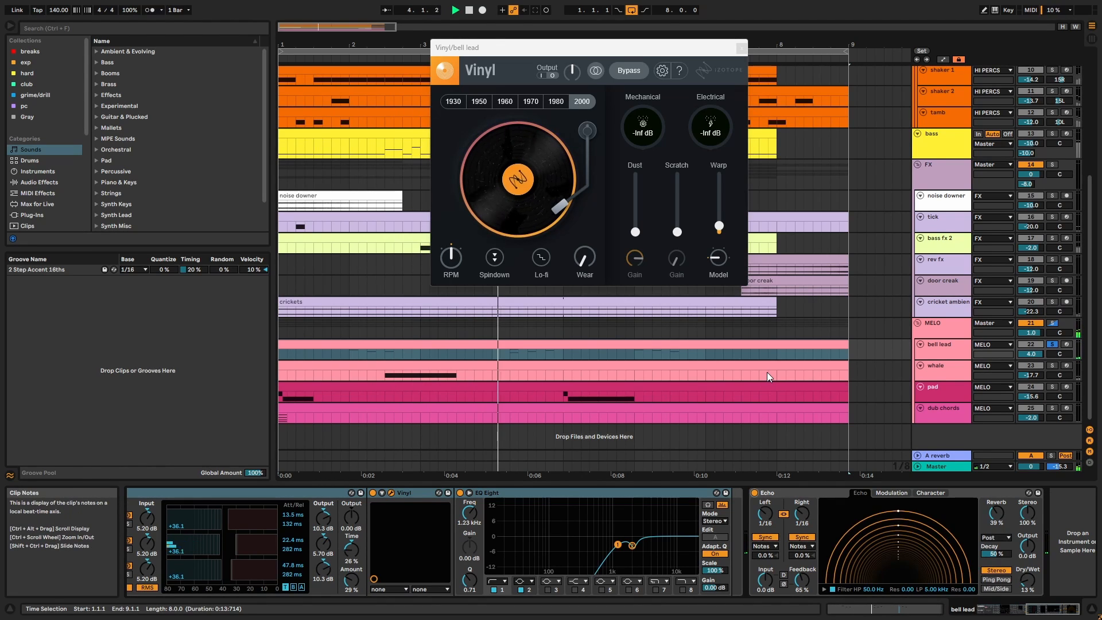
{"action": "key", "text": "ctrl+y"}
{"action": "key", "text": "ctrl+y"}
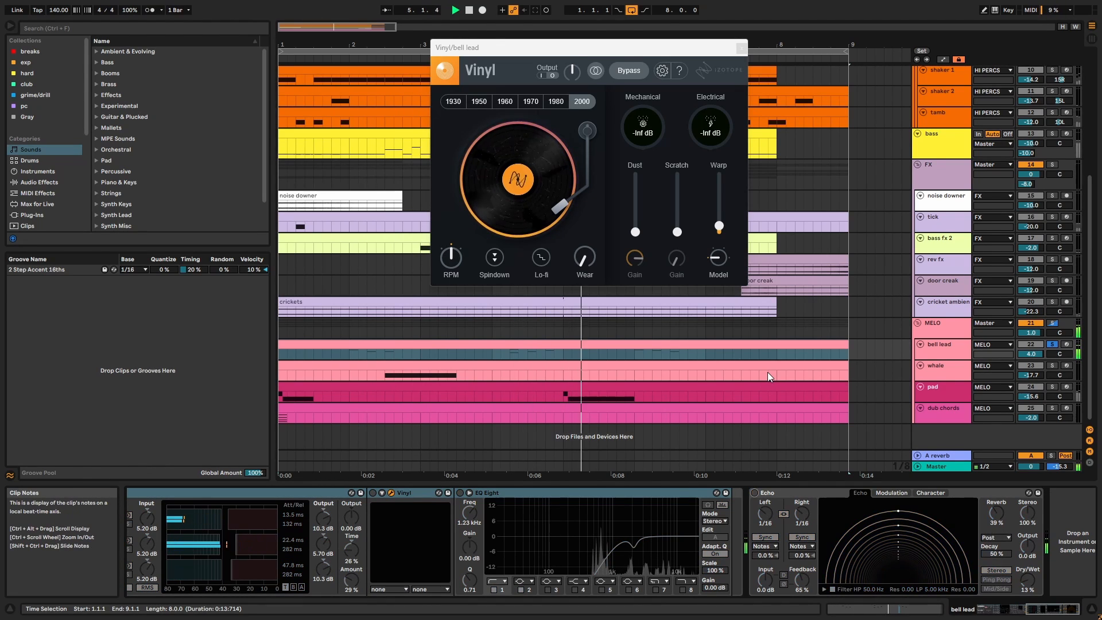
{"action": "key", "text": "ctrl+z"}
{"action": "key", "text": "ctrl+z"}
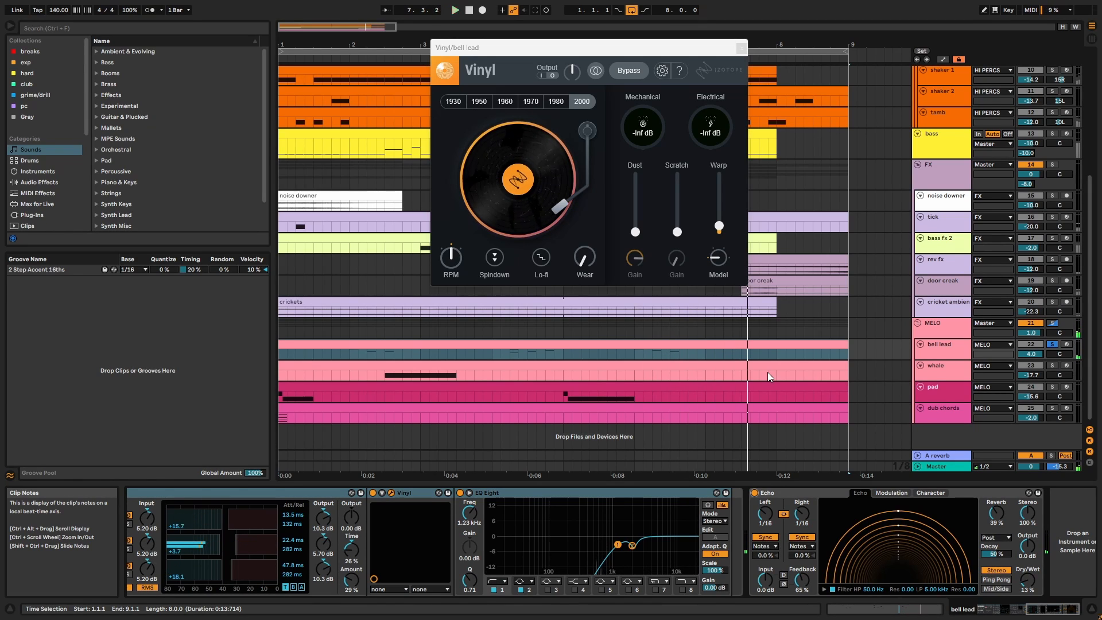
- Solo the whale track, select its clip, and view its sampler and Echo
{"action": "left_click", "coordinate": [940, 369]}
{"action": "left_click", "coordinate": [1051, 367]}
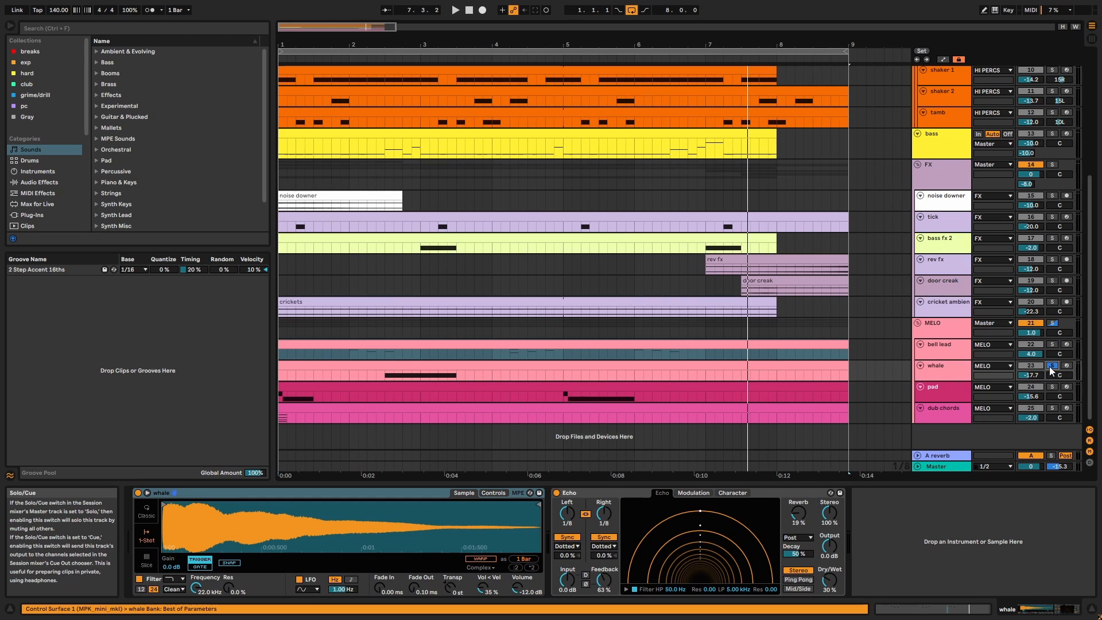
{"action": "left_click", "coordinate": [764, 362]}
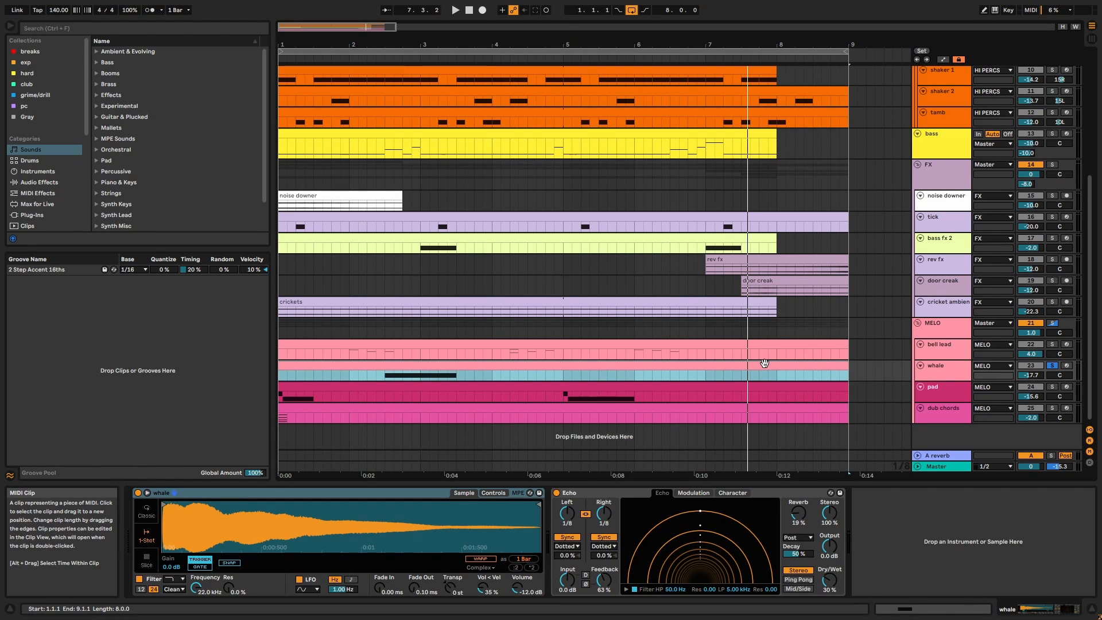
{"action": "left_click", "coordinate": [415, 491]}
{"action": "left_click", "coordinate": [591, 491]}
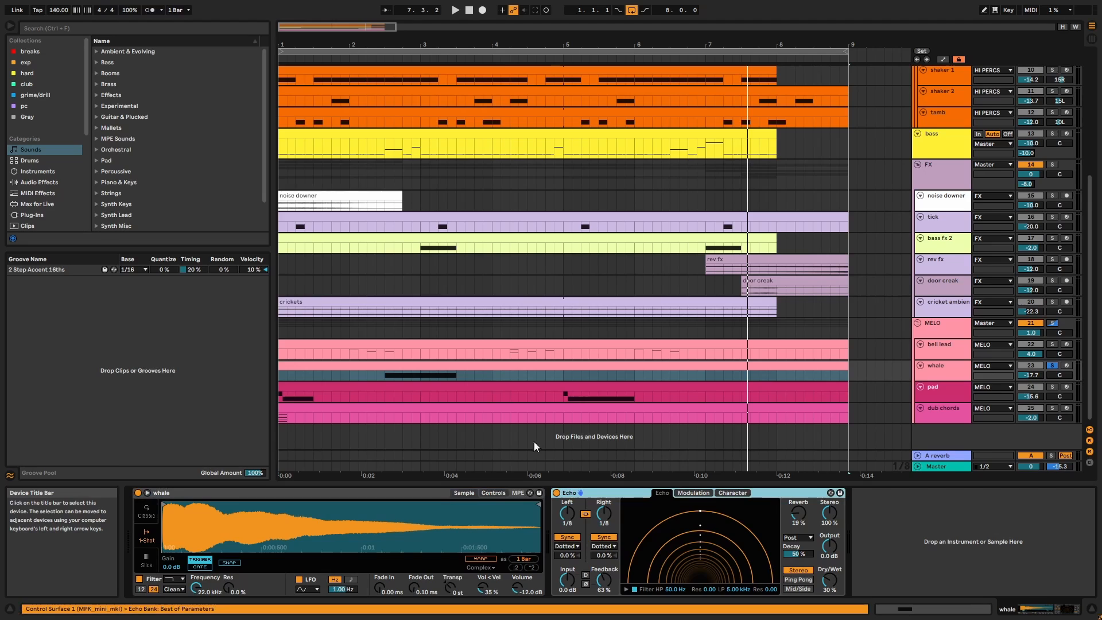
- Open the whale clip in the note editor, play through its note, and return to its devices
{"action": "double_click", "coordinate": [470, 370]}
{"action": "double_click", "coordinate": [469, 368]}
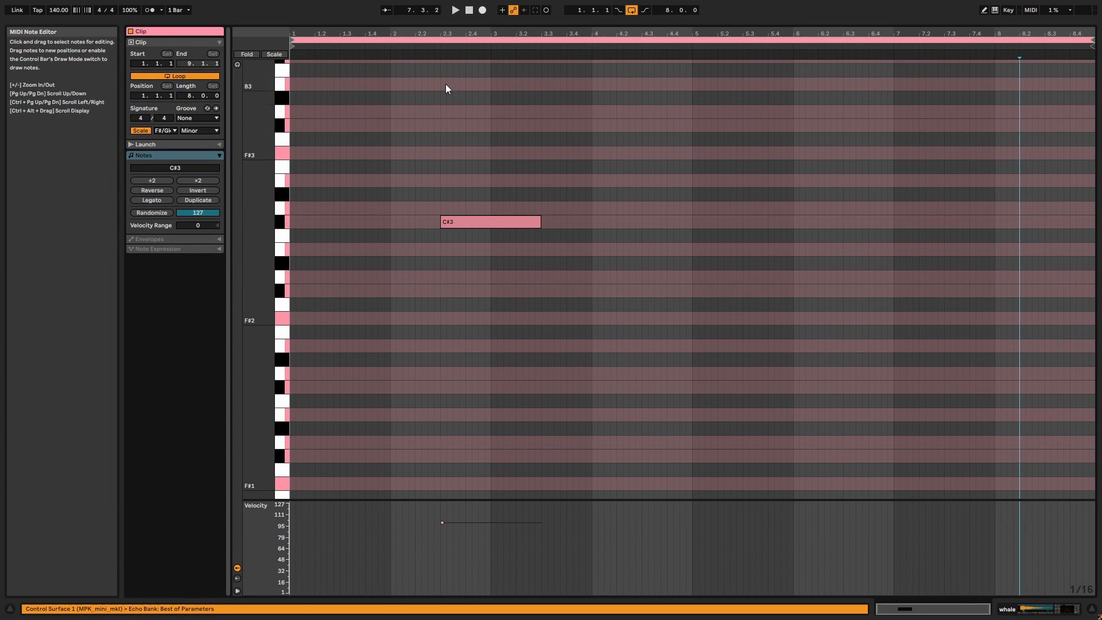
{"action": "left_click", "coordinate": [418, 50]}
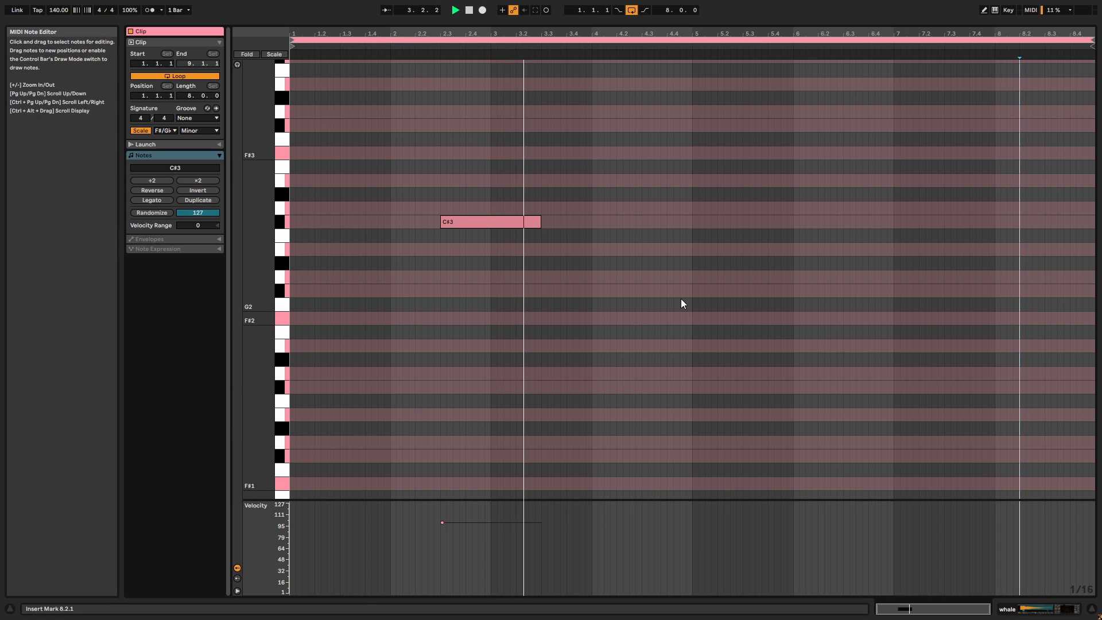
{"action": "key", "text": "shift+Tab"}
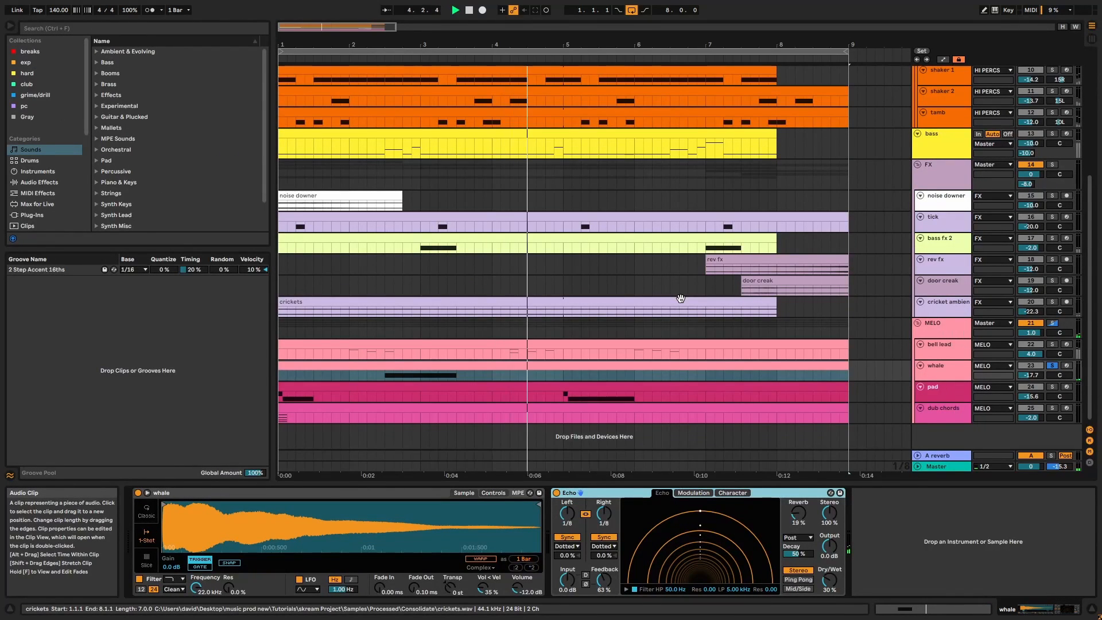
- Solo the pad track, play its clip in the note editor from around bar 5, and return to its devices
{"action": "left_click", "coordinate": [807, 386]}
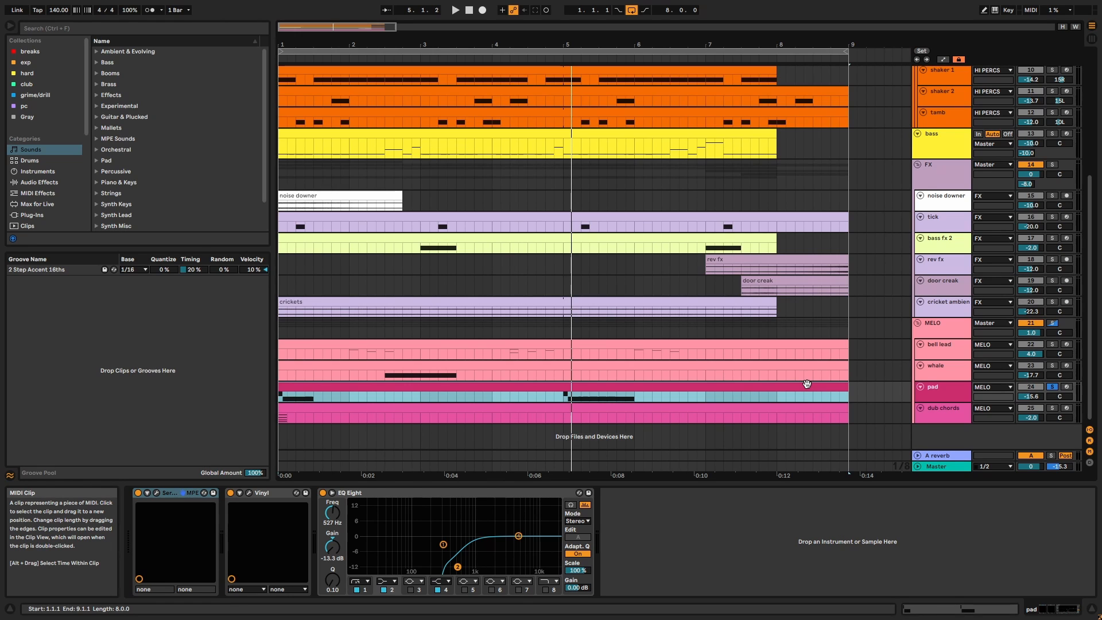
{"action": "key", "text": "shift+Tab"}
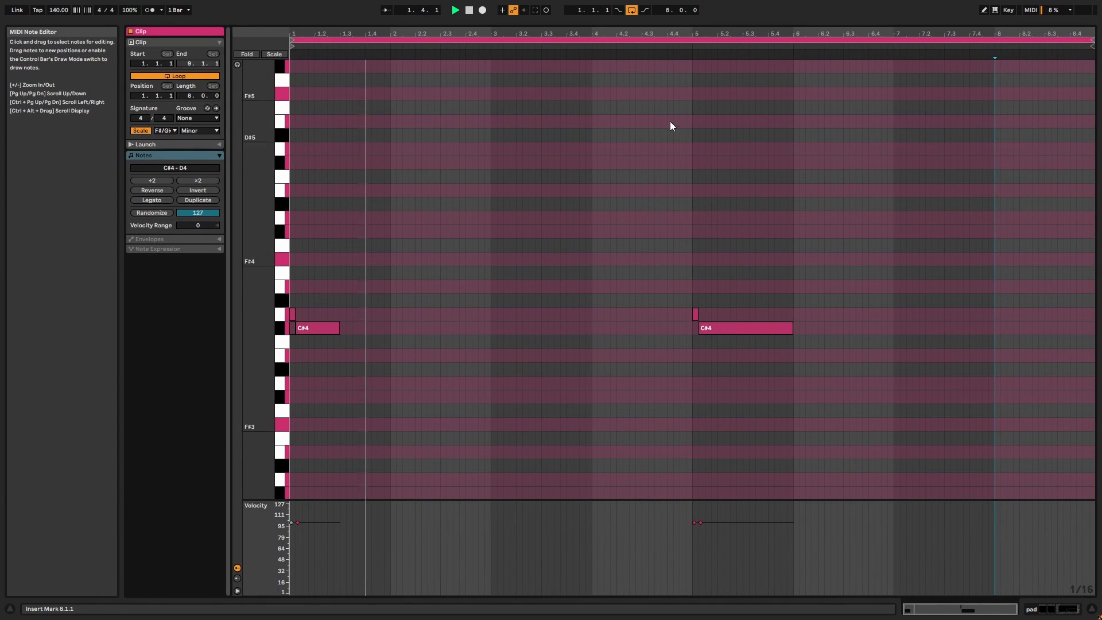
{"action": "left_click", "coordinate": [666, 50]}
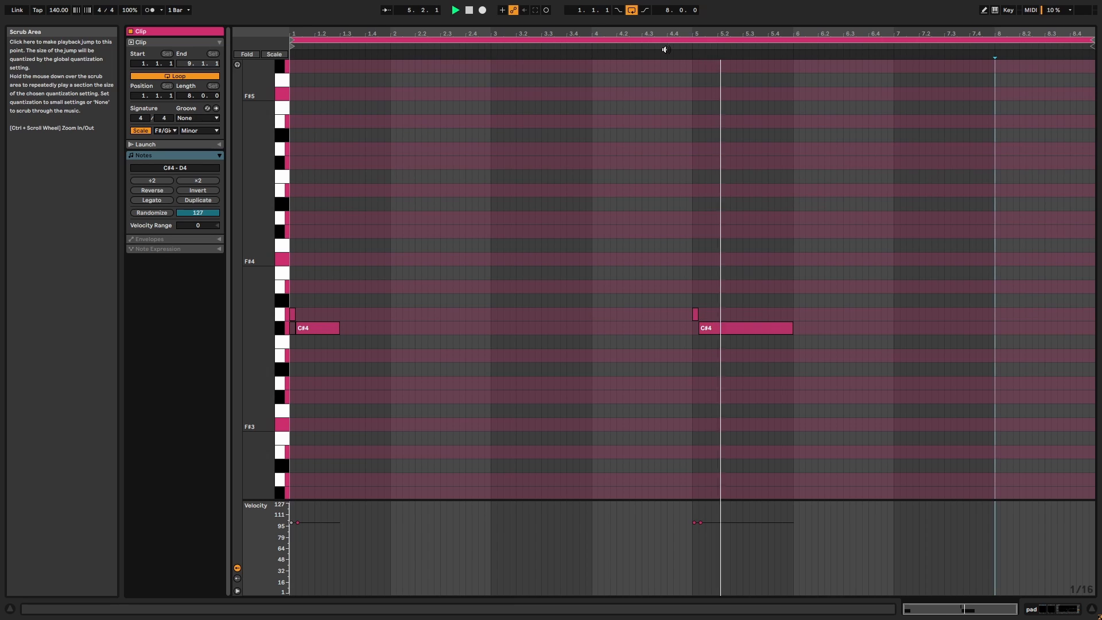
{"action": "key", "text": "shift+Tab"}
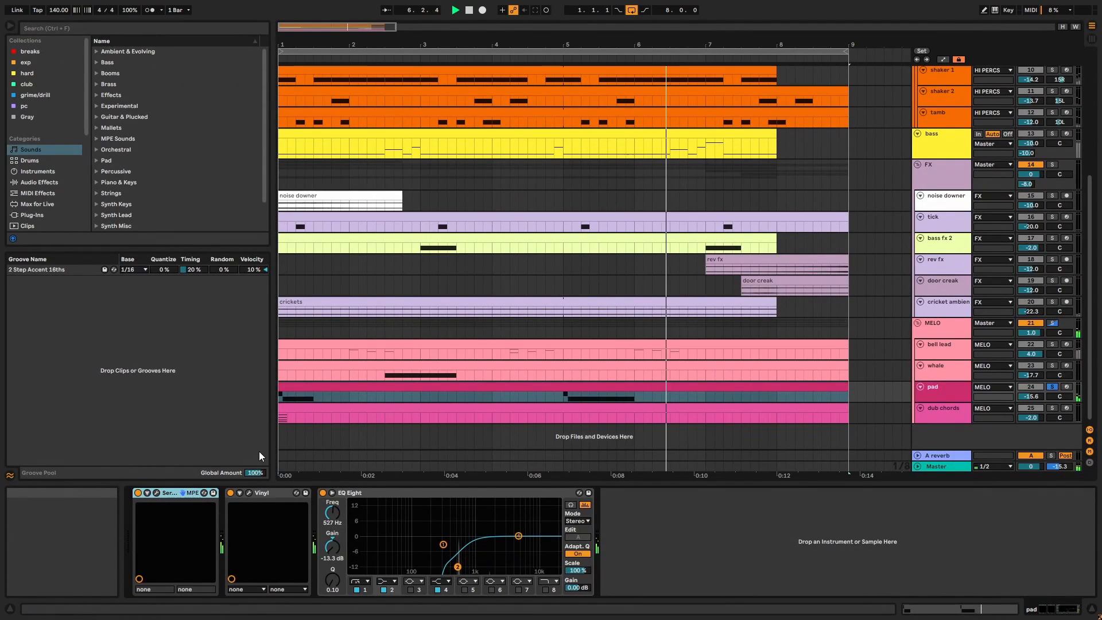
- Open the pad's Serum and audition the sound with the Atmos 05 noise oscillator switched off, then on again
{"action": "left_click", "coordinate": [157, 492]}
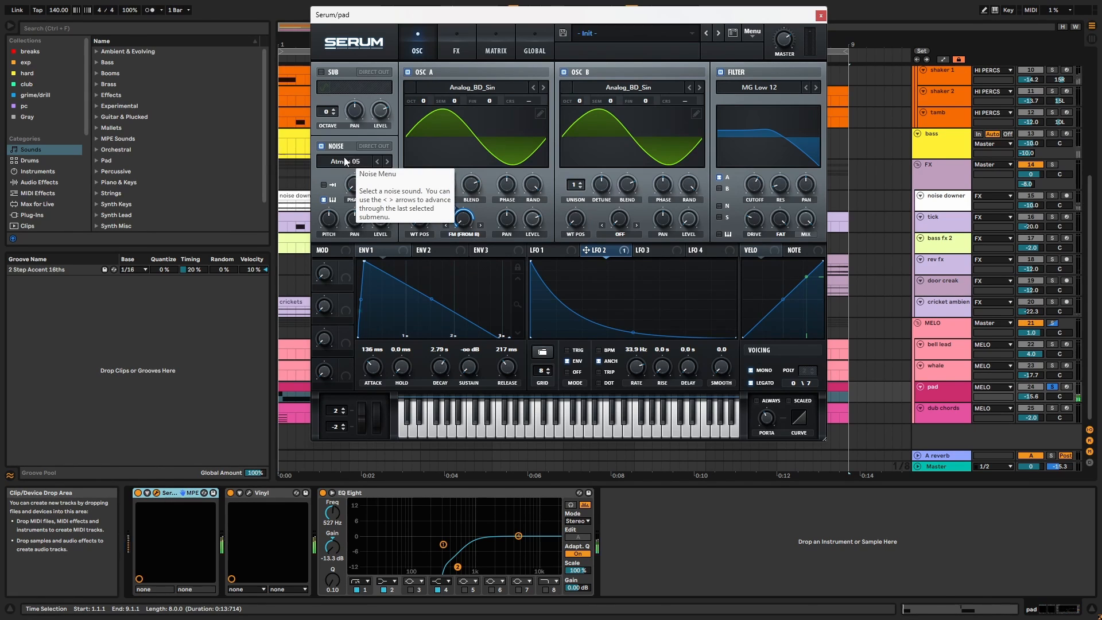
{"action": "left_click", "coordinate": [320, 147]}
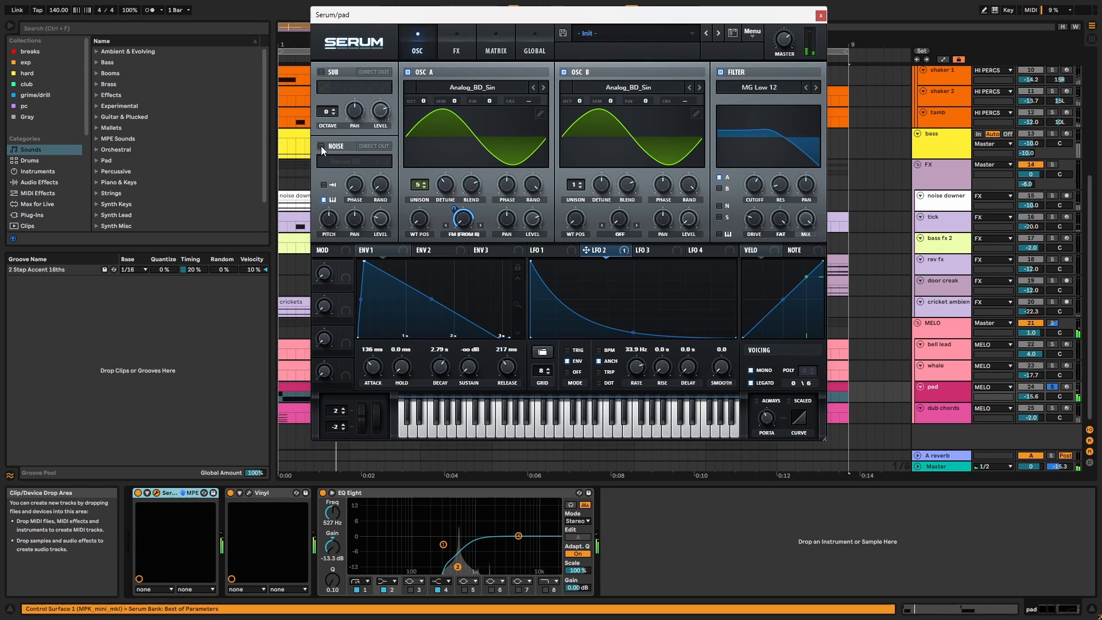
{"action": "left_click", "coordinate": [321, 145]}
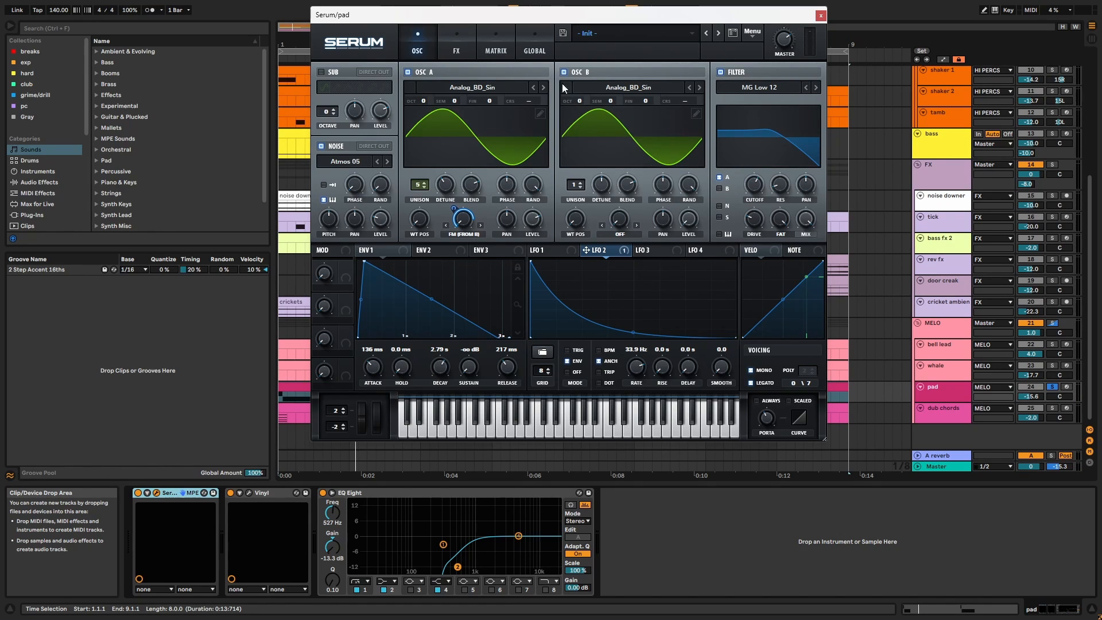
- View Serum's FX page for the pad, close it, and check the track's Vinyl and EQ Eight
{"action": "left_click", "coordinate": [457, 53]}
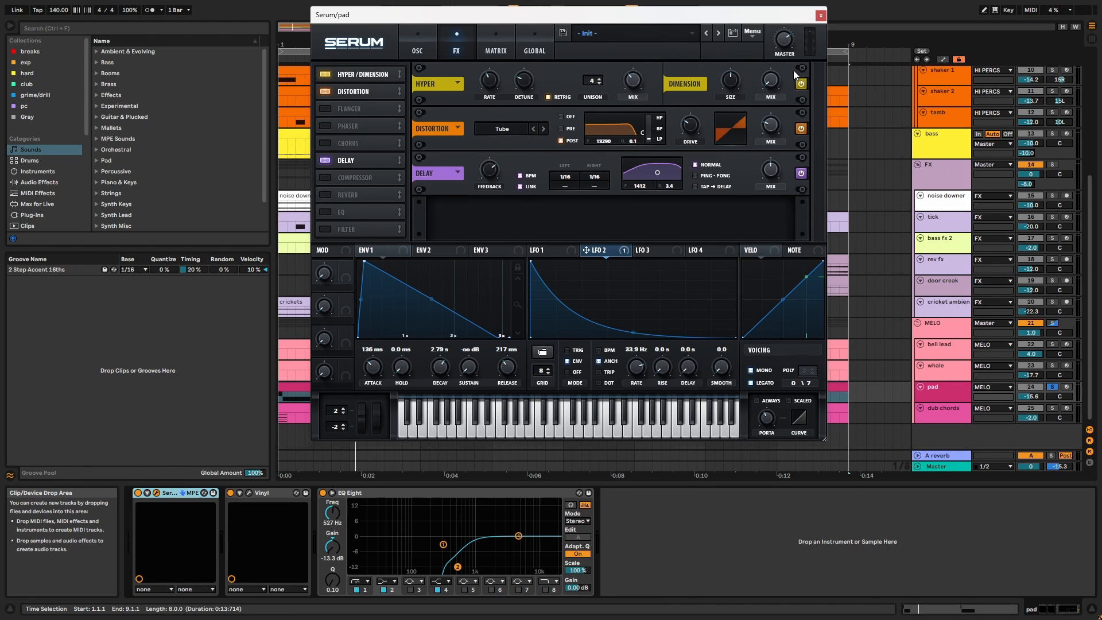
{"action": "left_click", "coordinate": [822, 17]}
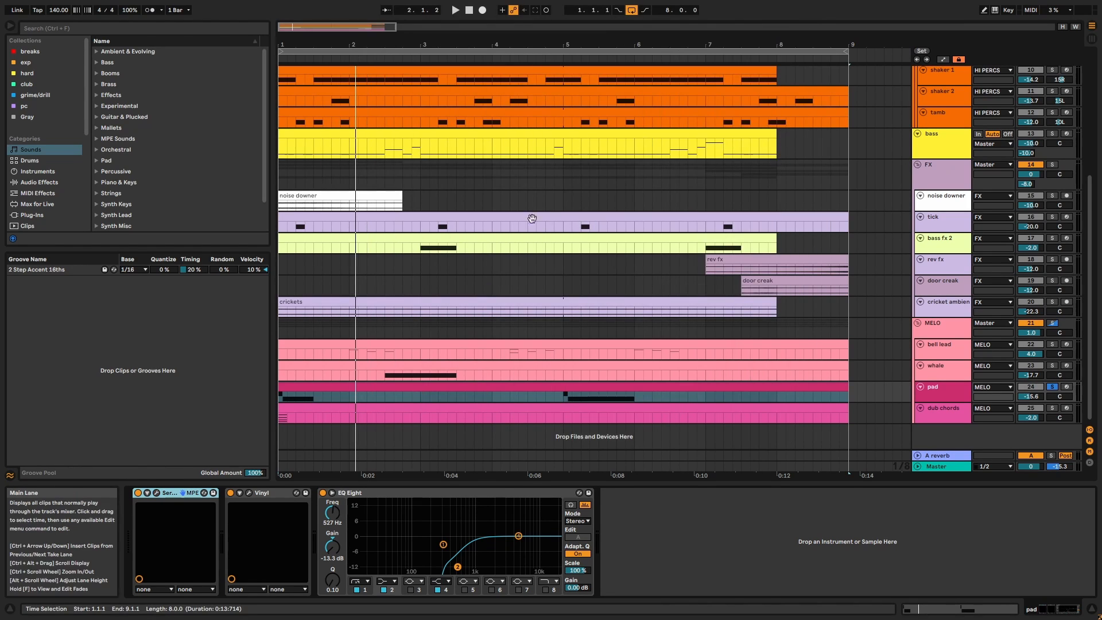
{"action": "left_click", "coordinate": [250, 496]}
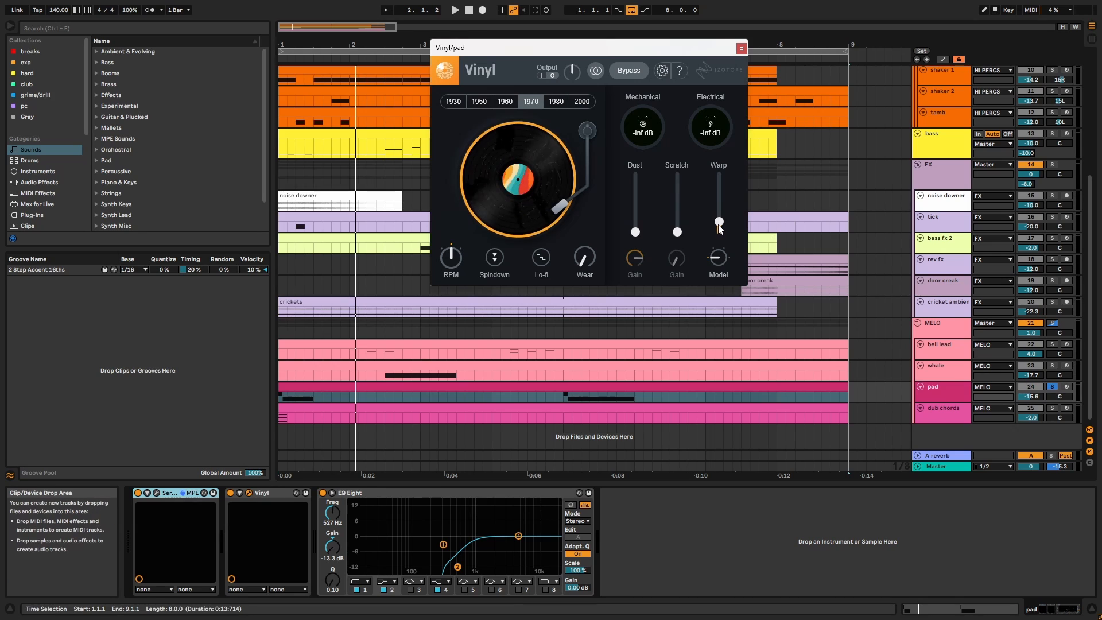
{"action": "left_click", "coordinate": [741, 49]}
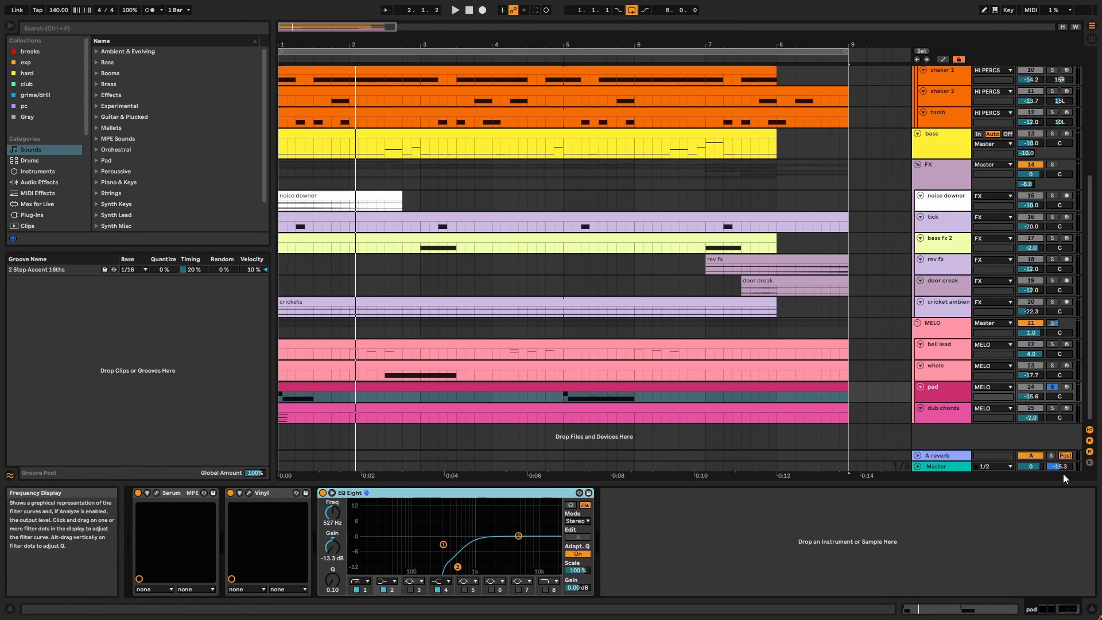
- Solo and play the dub chords track, and open its clip in the note editor
{"action": "left_click", "coordinate": [948, 415]}
{"action": "left_click", "coordinate": [1052, 409]}
{"action": "key", "text": "space"}
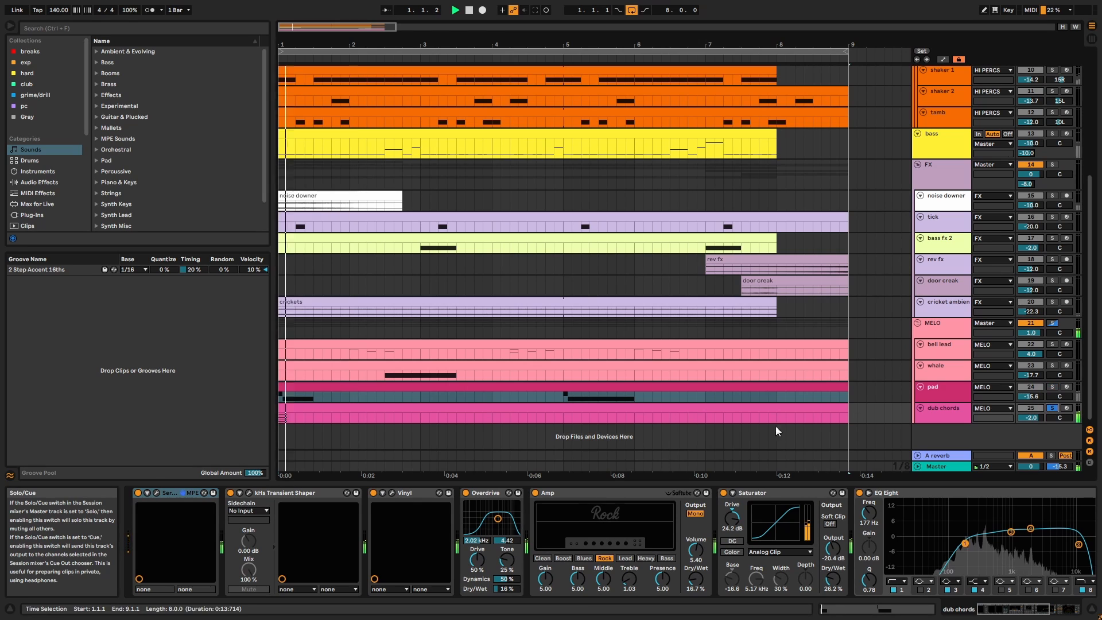
{"action": "double_click", "coordinate": [621, 410]}
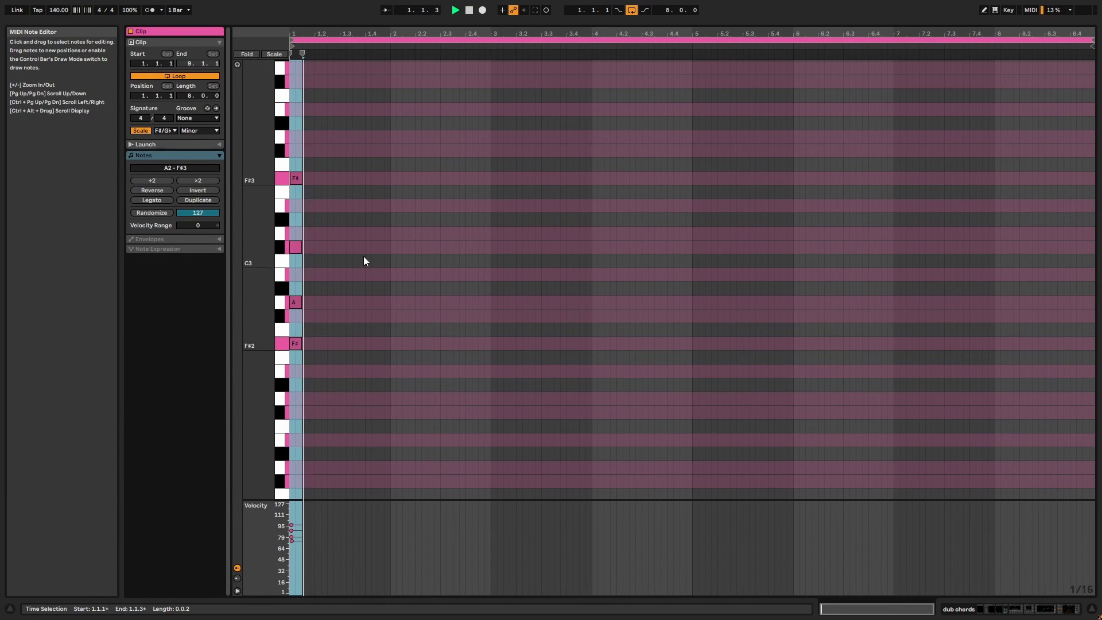
- Return to the dub chords track's devices, open its Serum, view the oscillator and FX pages, and close it
{"action": "left_click_drag", "start_coordinate": [291, 34], "coordinate": [292, 109]}
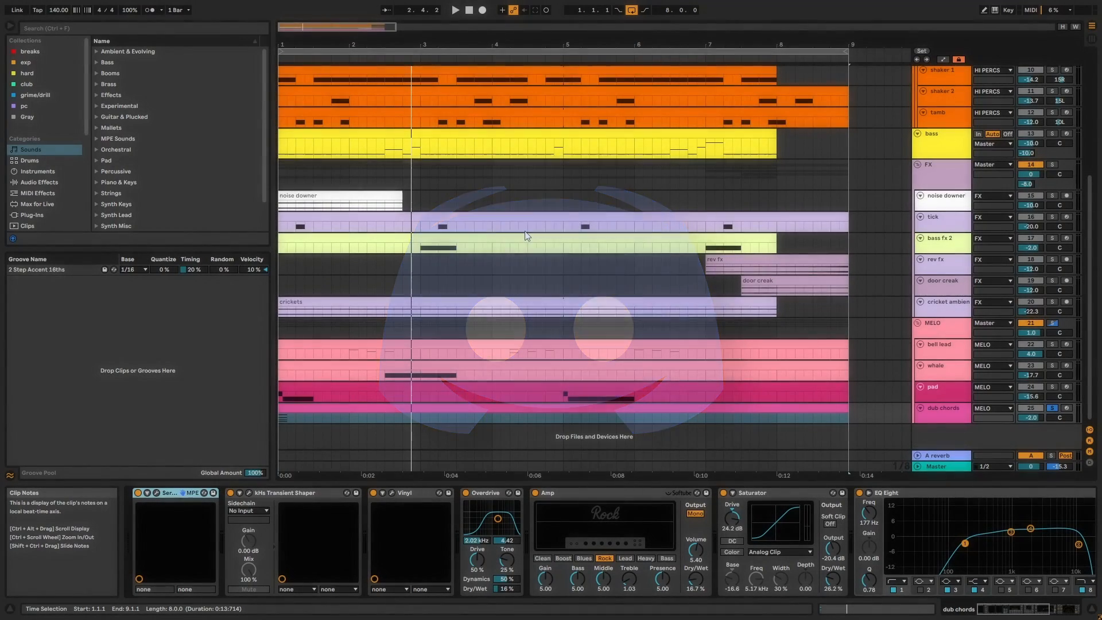
{"action": "left_click", "coordinate": [157, 493]}
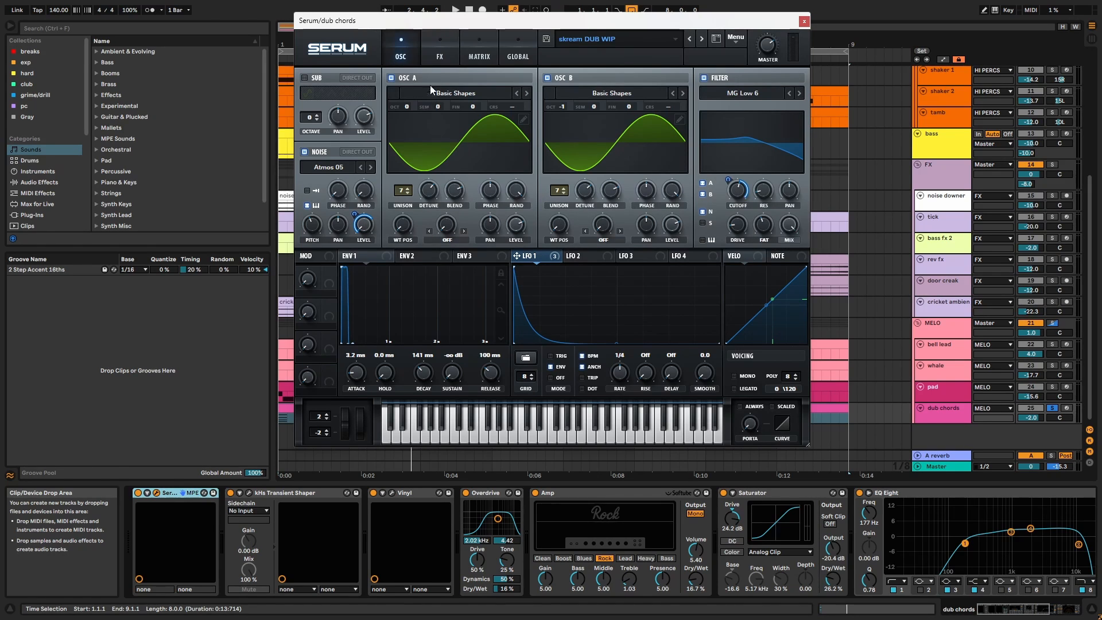
{"action": "left_click", "coordinate": [439, 55]}
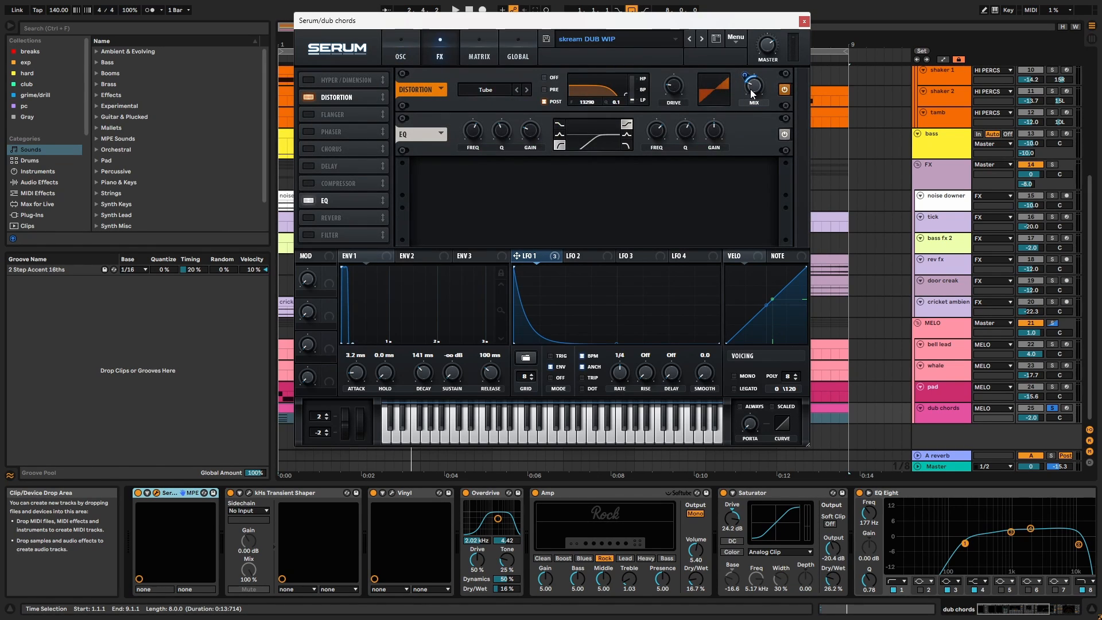
{"action": "left_click", "coordinate": [805, 21]}
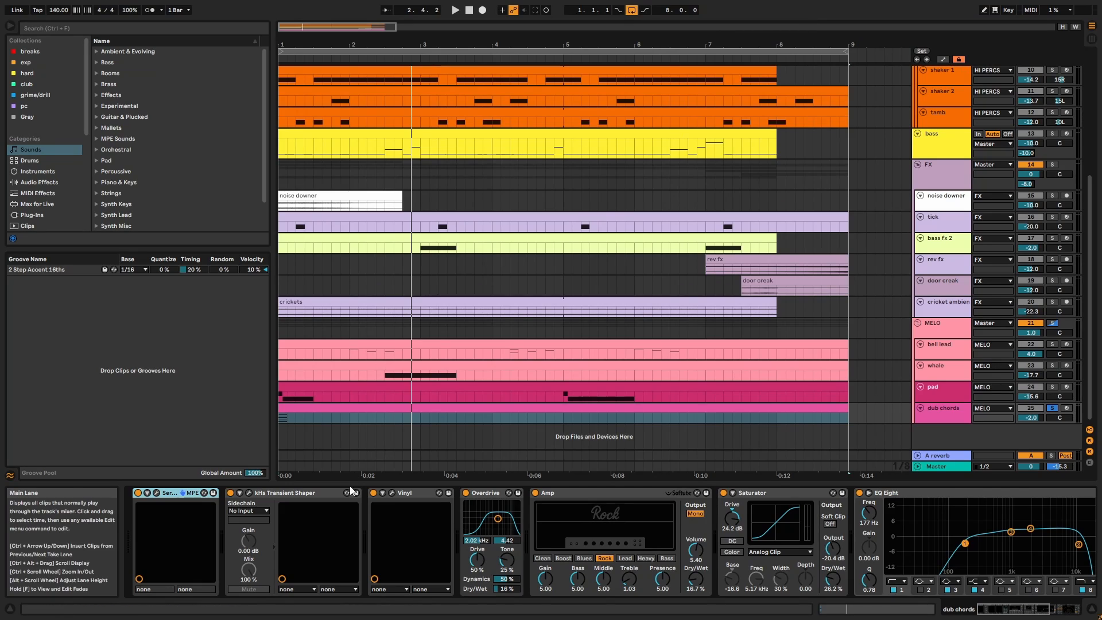
- Open the dub chords' kHs Transient Shaper while auditioning the track, then view its Vinyl plug-in and close both
{"action": "left_click", "coordinate": [305, 495]}
{"action": "left_click", "coordinate": [249, 493]}
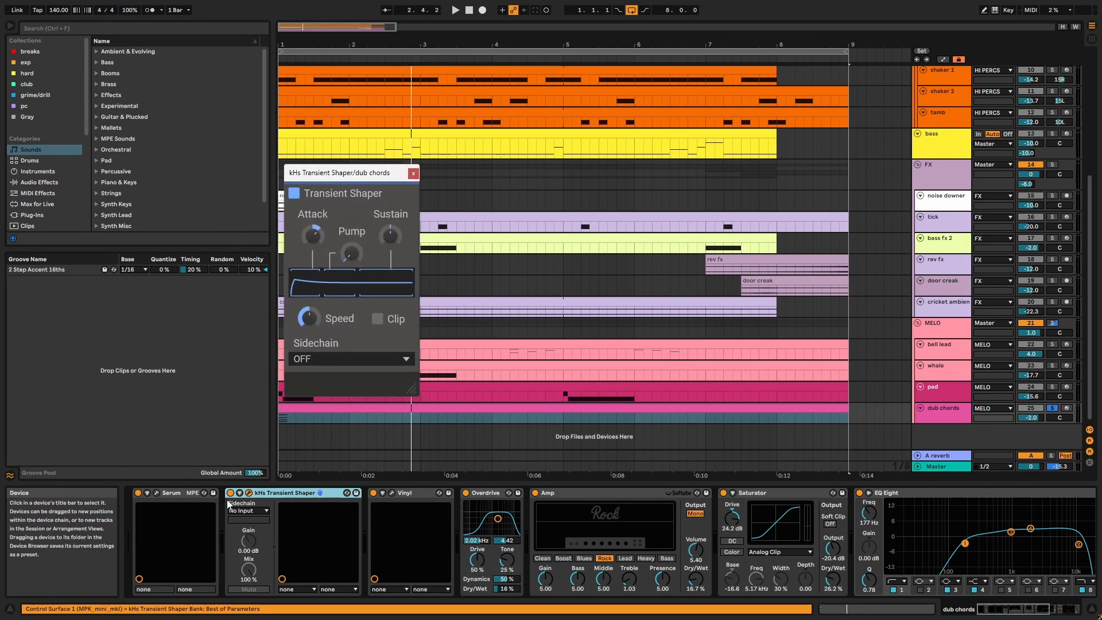
{"action": "key", "text": "space"}
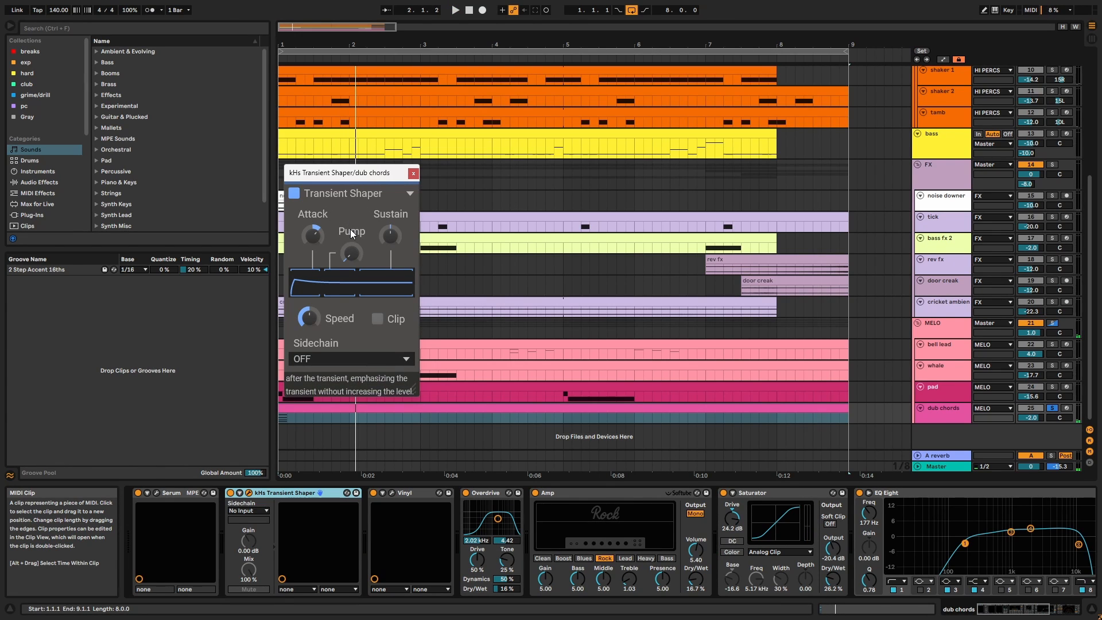
{"action": "left_click", "coordinate": [413, 173]}
{"action": "left_click", "coordinate": [391, 492]}
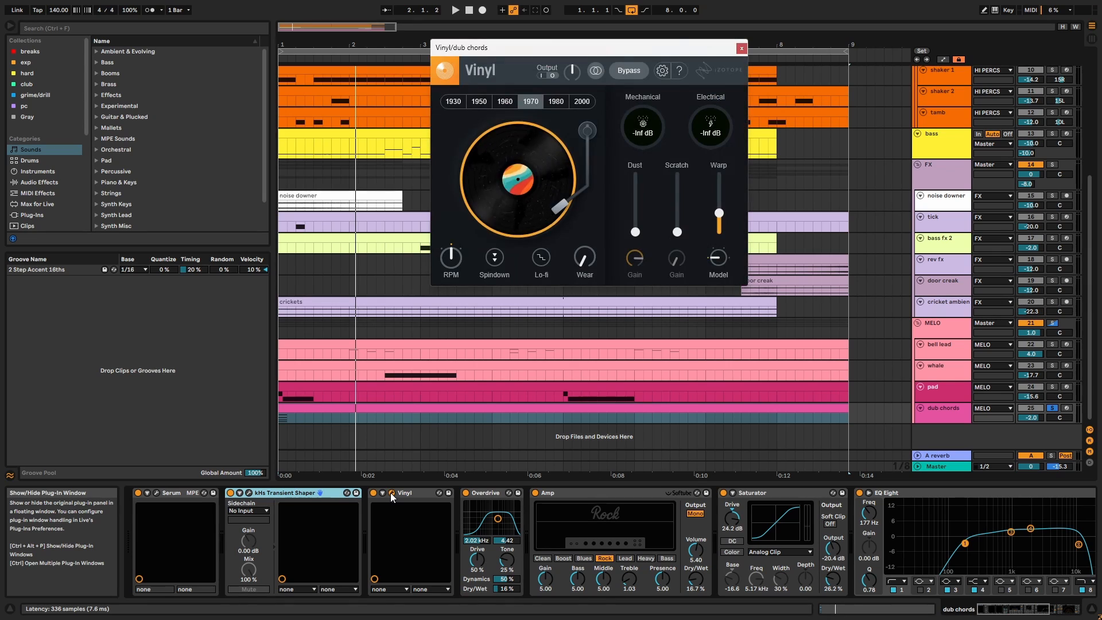
{"action": "left_click", "coordinate": [741, 49]}
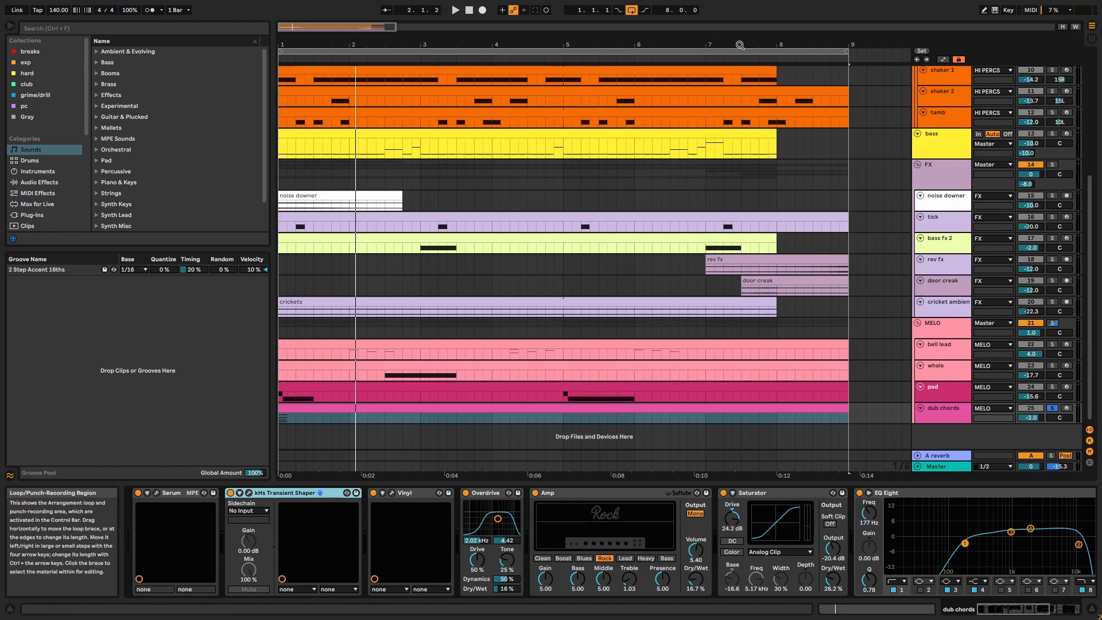
- Examine the dub chords' Overdrive, Amp, Saturator, EQ Eight and Dub Echo settings one after another
{"action": "left_click", "coordinate": [488, 492]}
{"action": "left_click", "coordinate": [576, 493]}
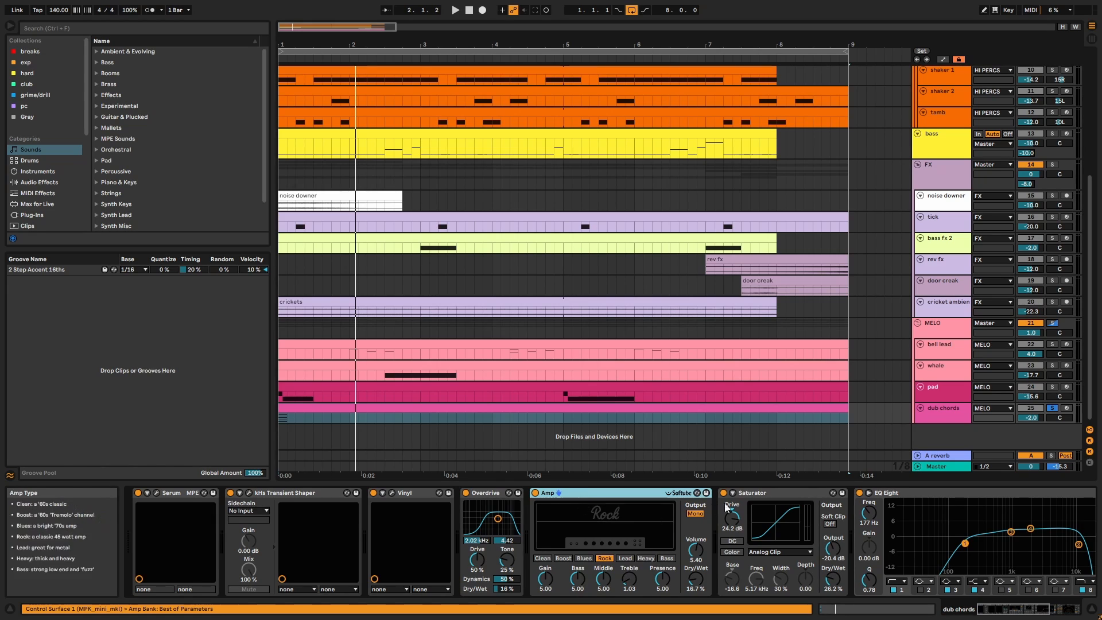
{"action": "left_click", "coordinate": [767, 491]}
{"action": "left_click", "coordinate": [912, 495]}
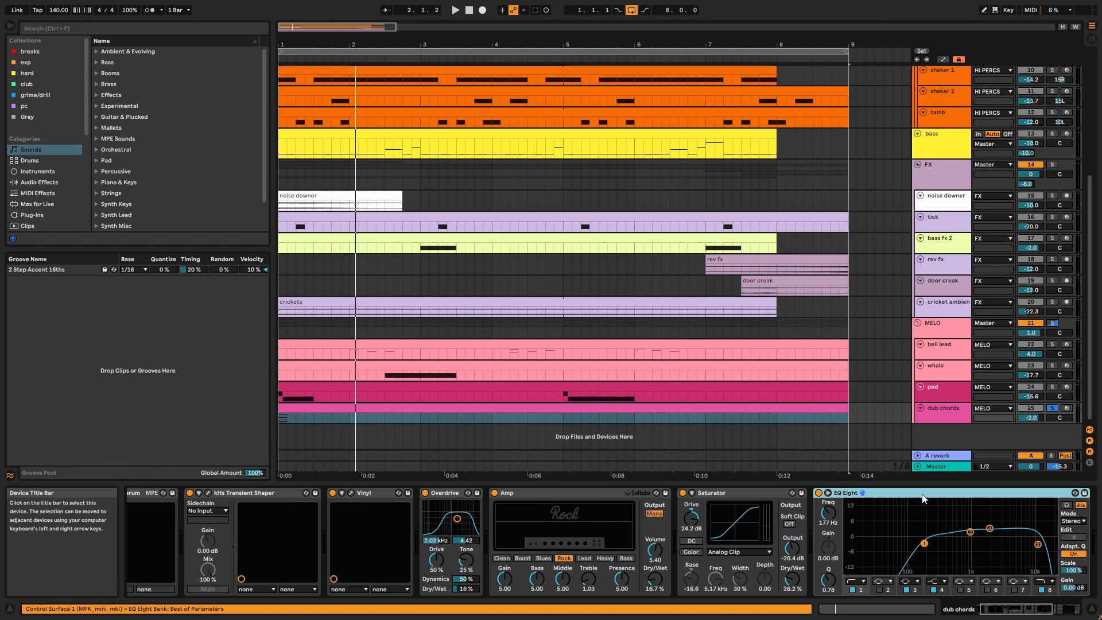
{"action": "left_click", "coordinate": [1031, 608]}
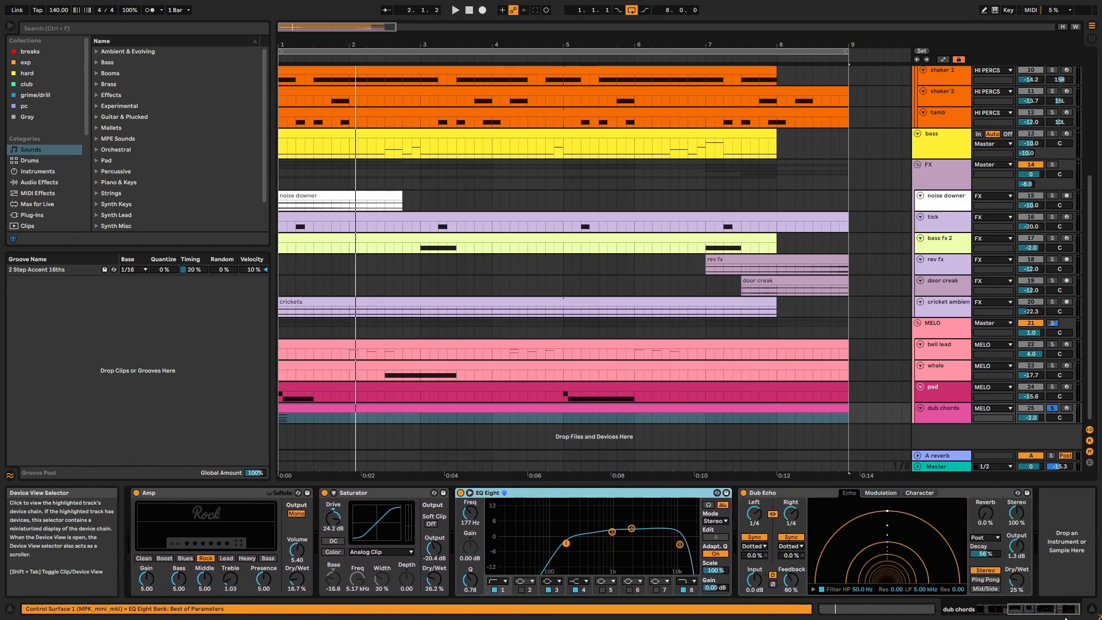
{"action": "left_click", "coordinate": [797, 491]}
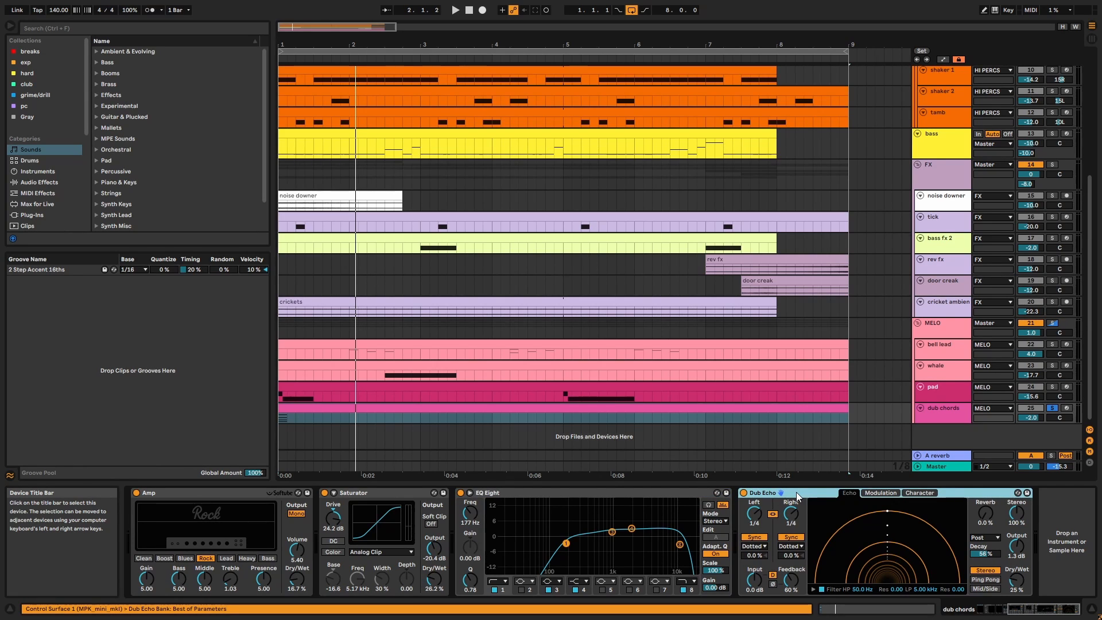
{"action": "left_click", "coordinate": [790, 516]}
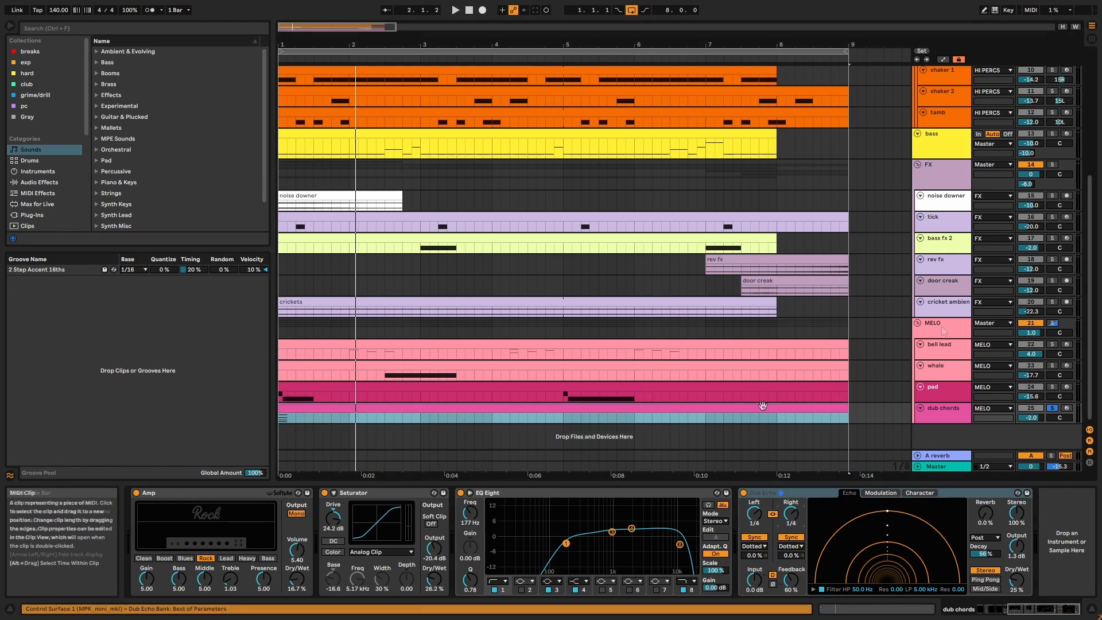
- Play the dub chords and compare the sound with all effects after Serum switched off, then on again
{"action": "key", "text": "space"}
{"action": "left_click", "coordinate": [994, 594]}
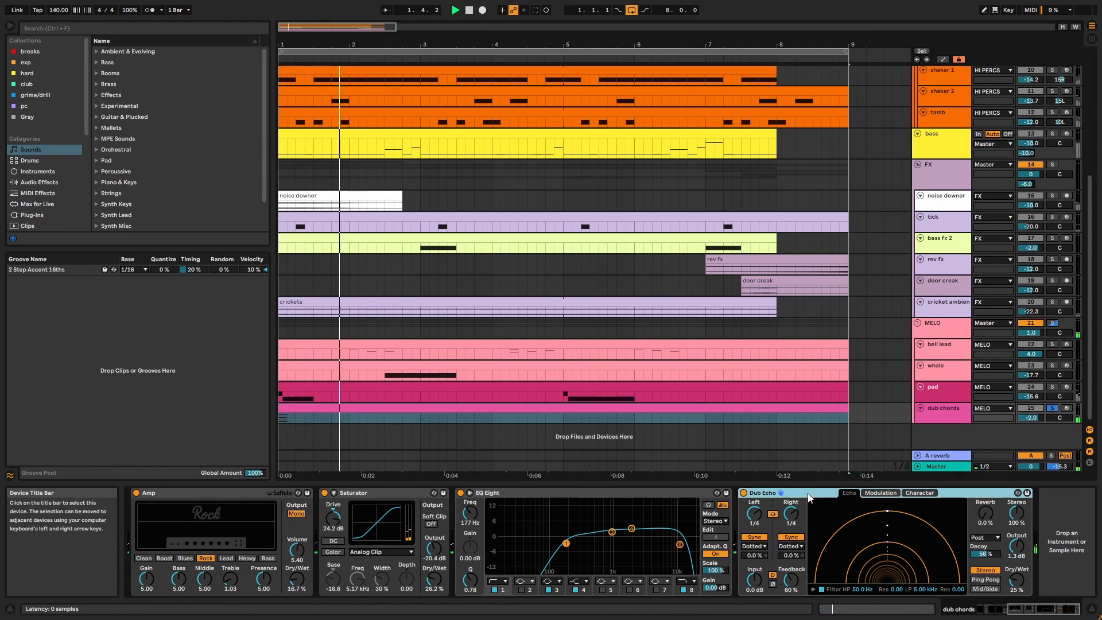
{"action": "left_click_drag", "start_coordinate": [1043, 609], "coordinate": [554, 584]}
{"action": "left_click", "coordinate": [293, 493], "text": "shift"}
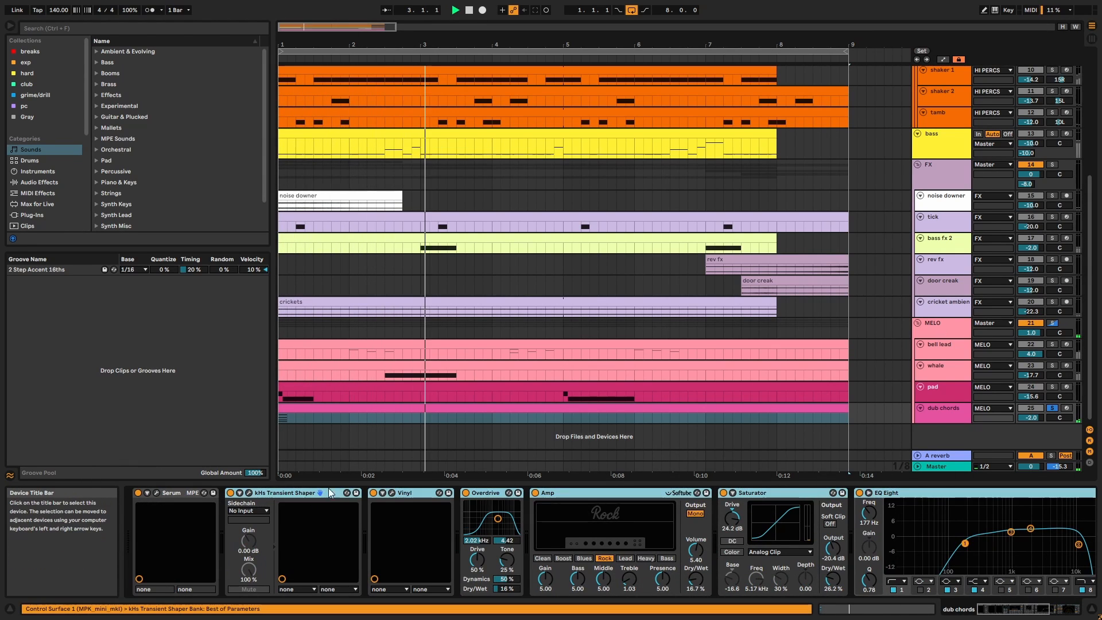
{"action": "left_click", "coordinate": [374, 492]}
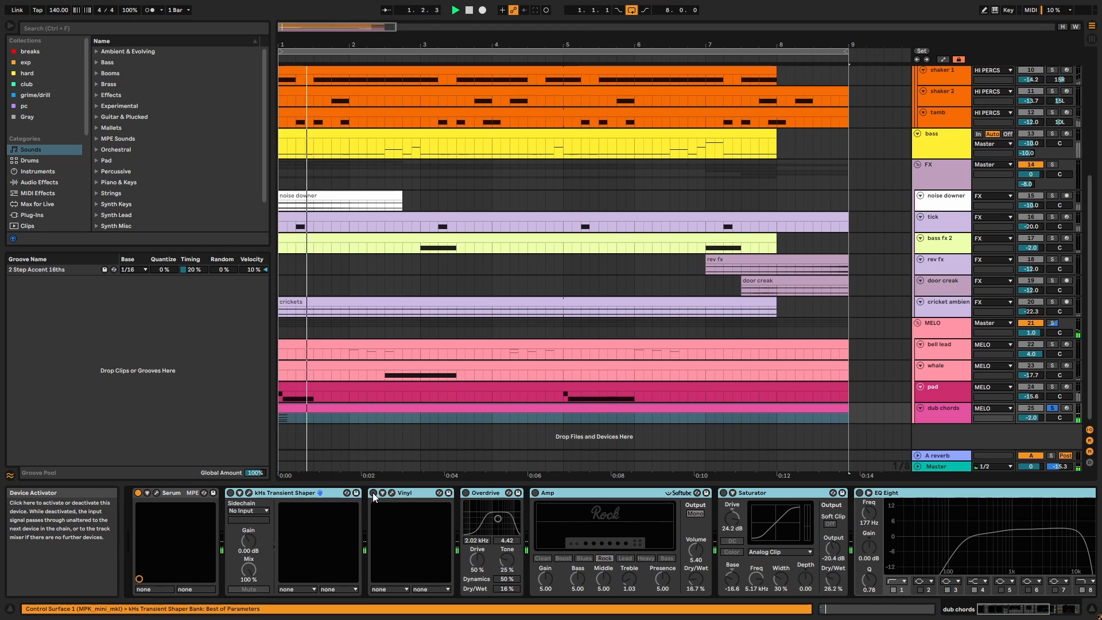
{"action": "left_click", "coordinate": [373, 493]}
{"action": "key", "text": "space"}
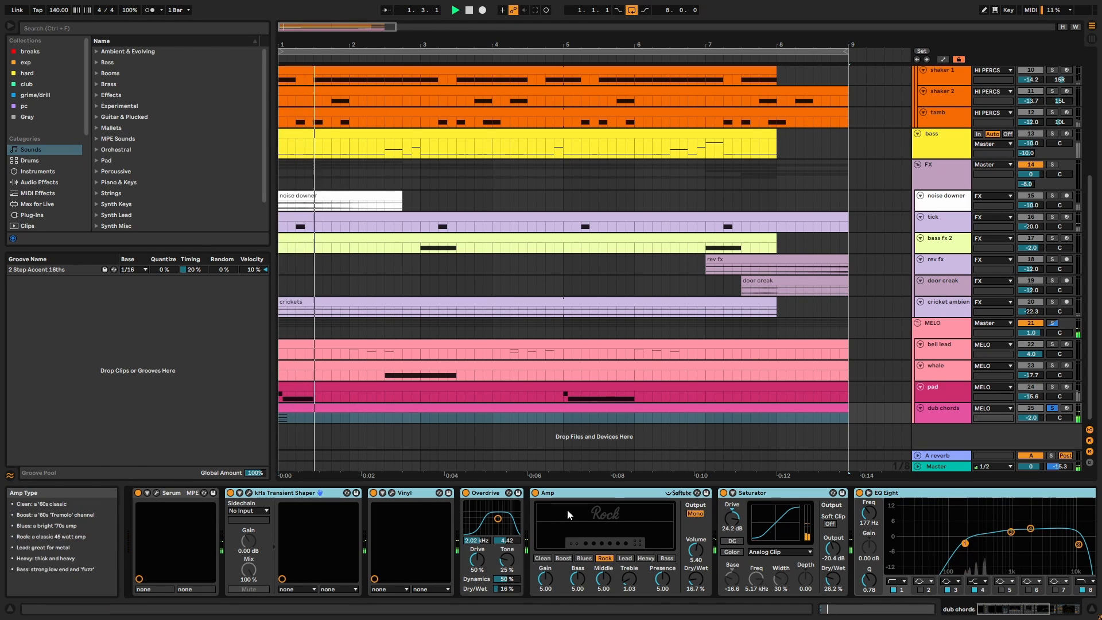
{"action": "key", "text": "space"}
- Examine the MELO group's Glue Compressor, EQ Eight and Chorus-Ensemble, and open its SerumFX reverb
{"action": "left_click", "coordinate": [951, 323]}
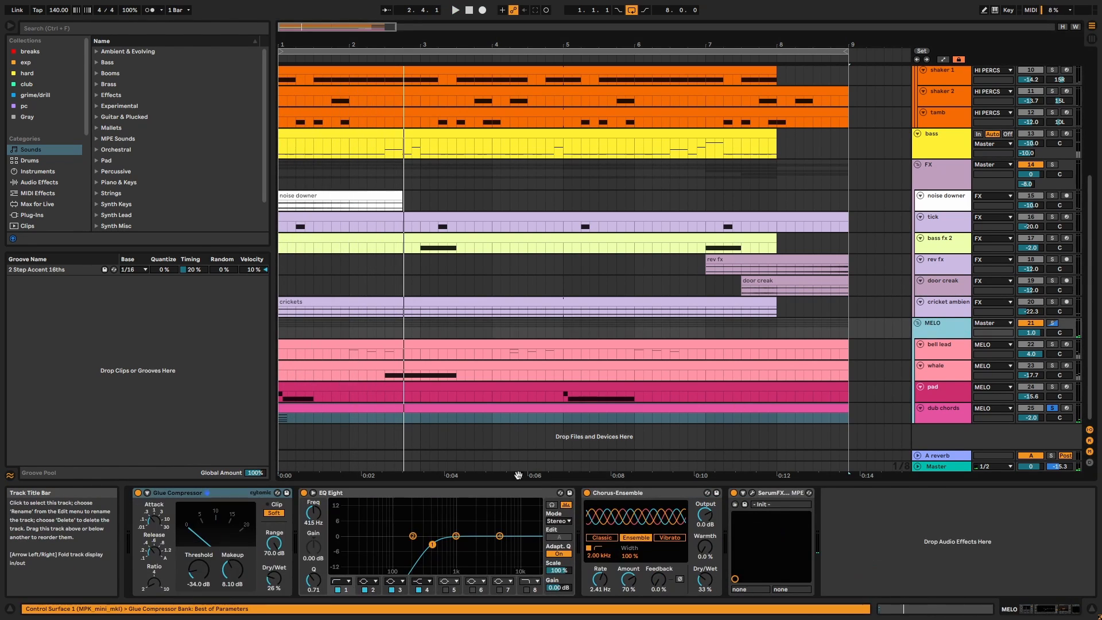
{"action": "left_click", "coordinate": [237, 493]}
{"action": "left_click", "coordinate": [360, 492]}
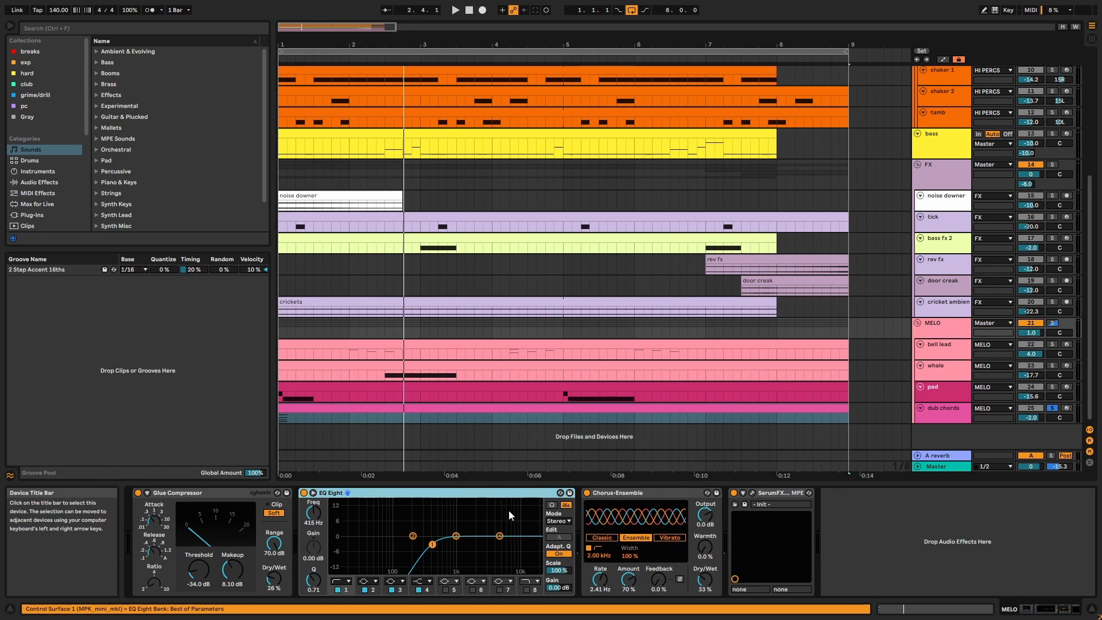
{"action": "left_click", "coordinate": [685, 493]}
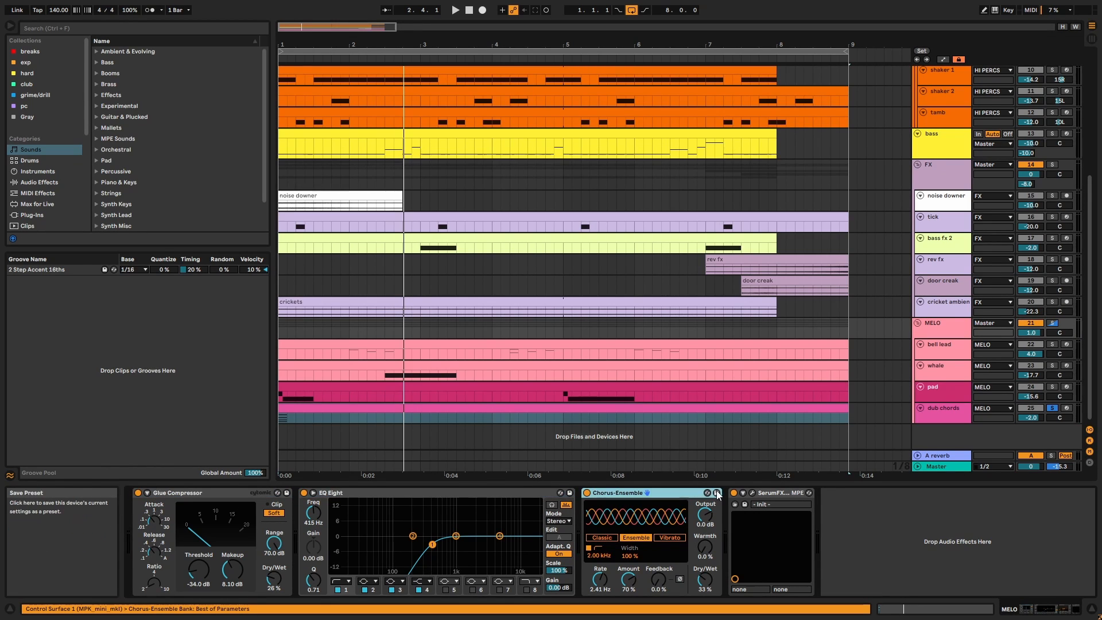
{"action": "left_click", "coordinate": [747, 491]}
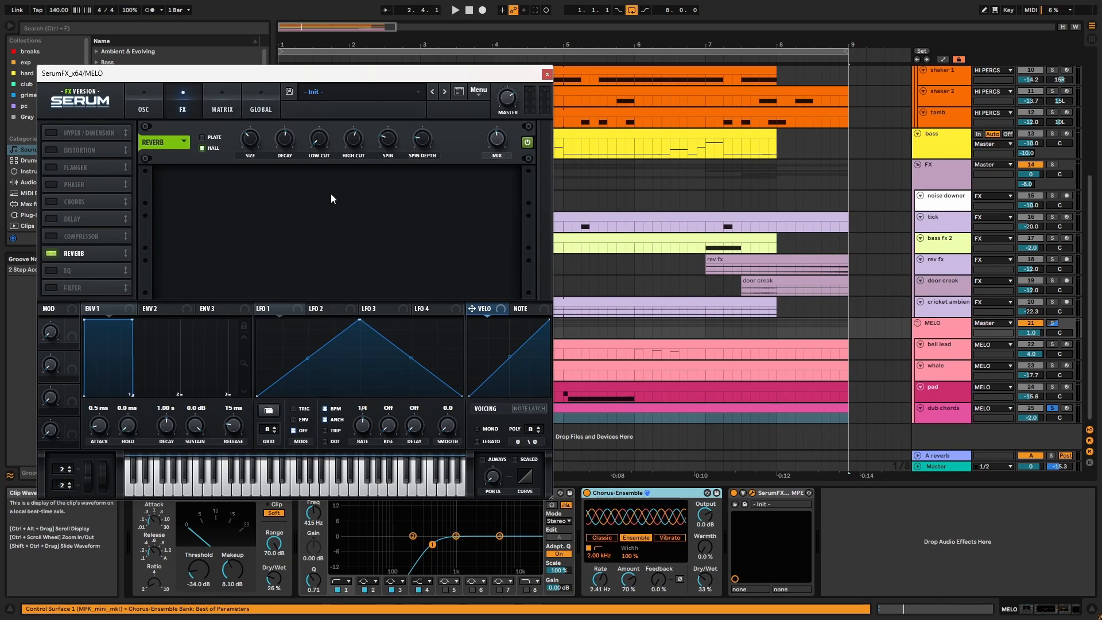
- Solo and play the MELO group, compare it with all its effects switched off and on again, and close SerumFX
{"action": "left_click", "coordinate": [1052, 323]}
{"action": "key", "text": "space"}
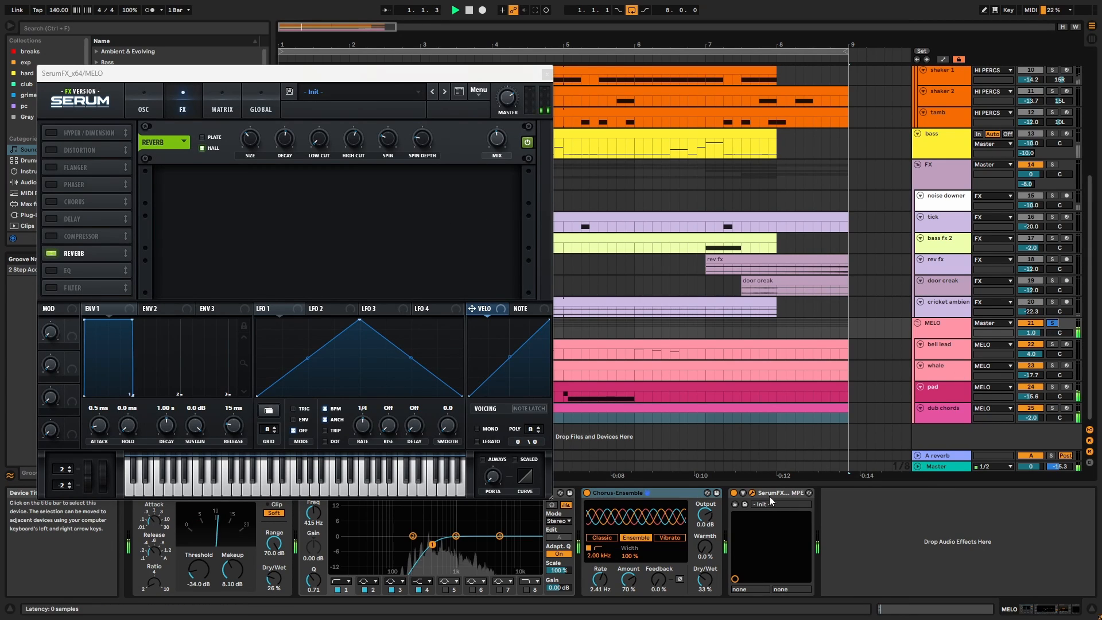
{"action": "left_click", "coordinate": [769, 492]}
{"action": "left_click", "coordinate": [734, 492]}
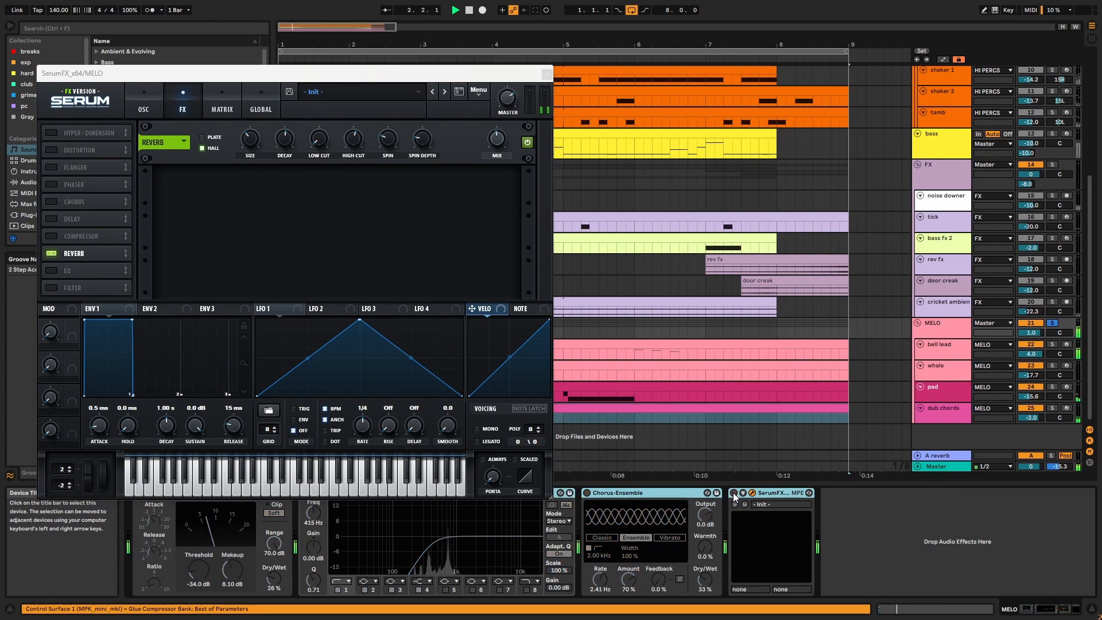
{"action": "left_click", "coordinate": [734, 493]}
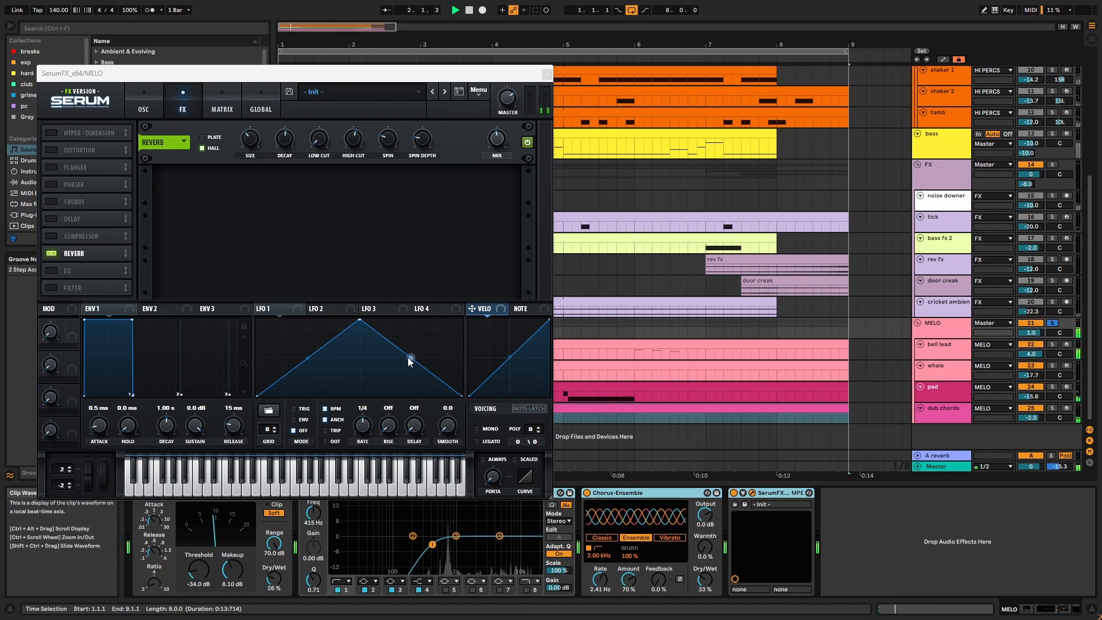
{"action": "left_click", "coordinate": [548, 74]}
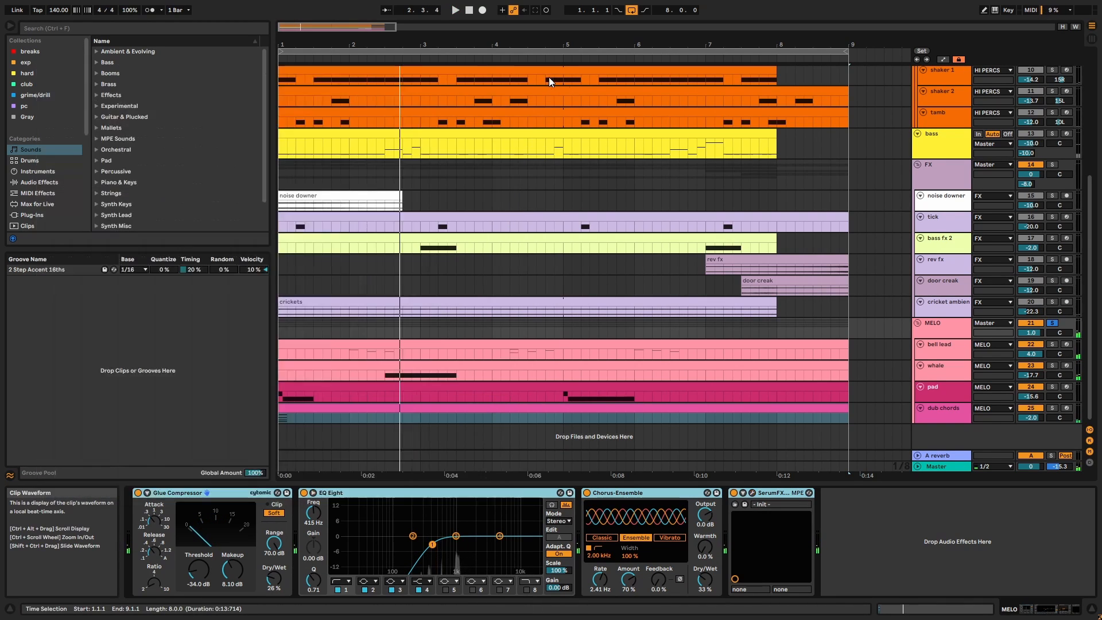